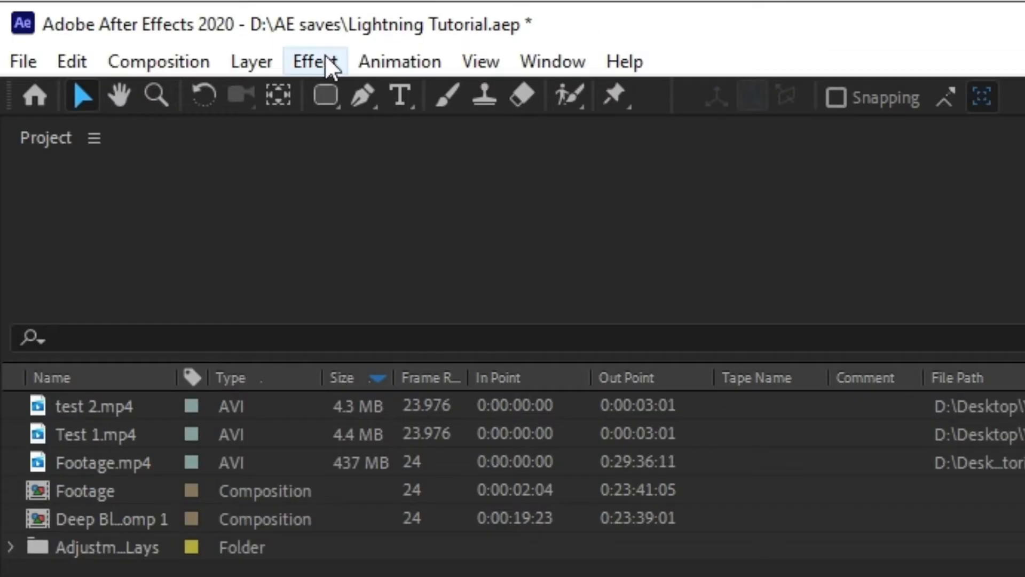
left_click(114, 18)
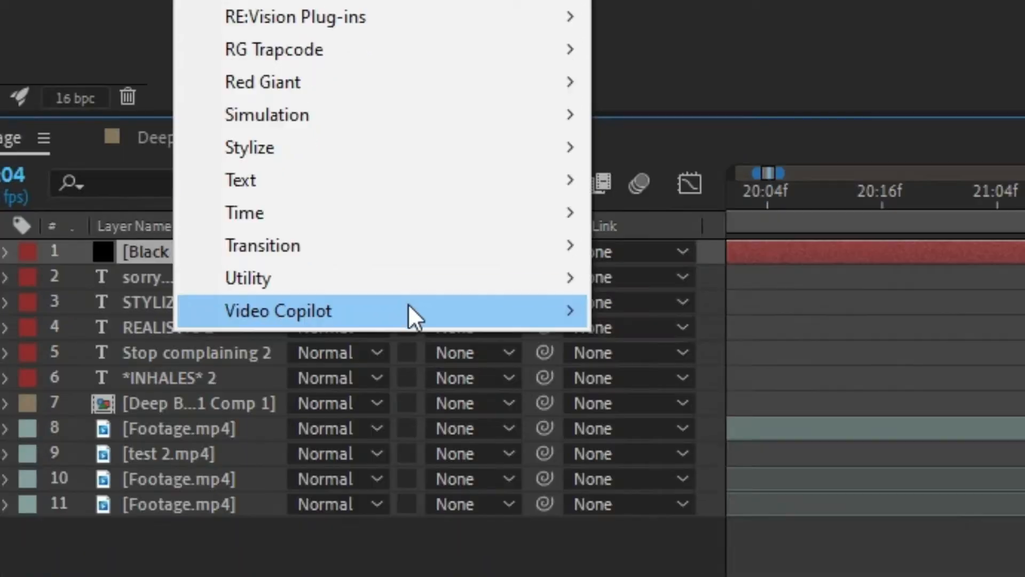
mouse_move(412, 313)
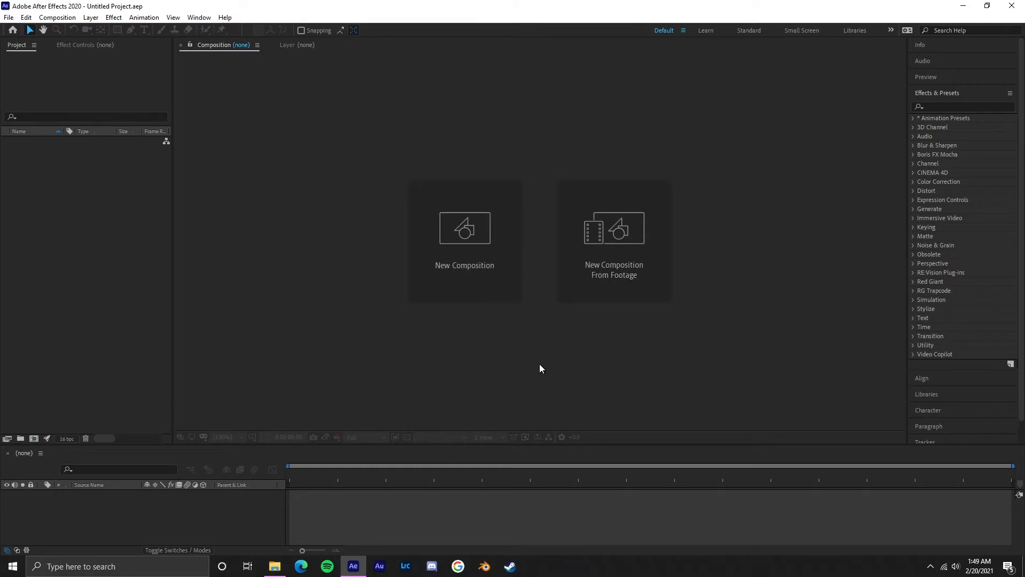
Step: Create a new composition named "Lightning Sim." with the preset size, frame rate and duration
left_click(58, 17)
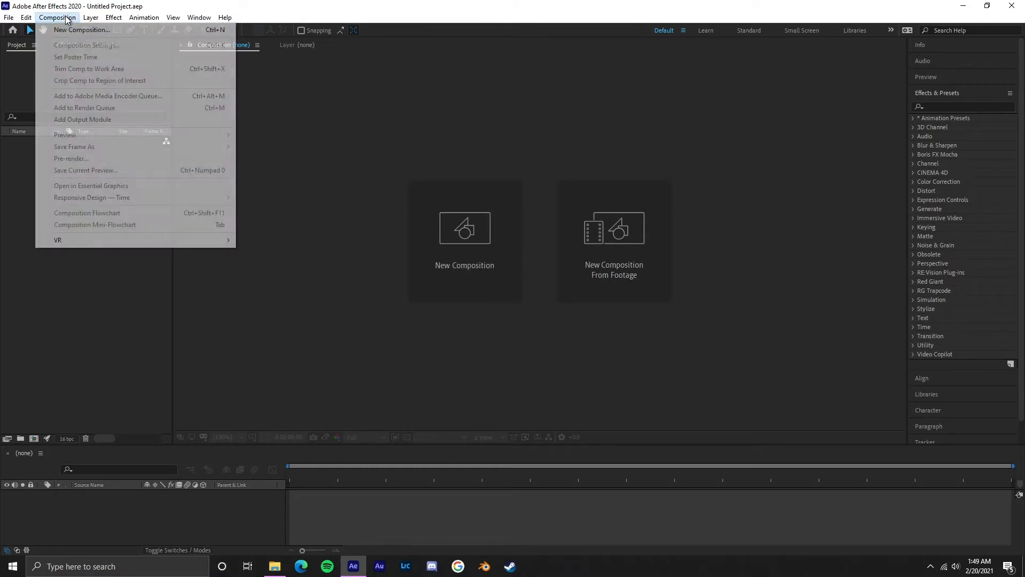
left_click(133, 28)
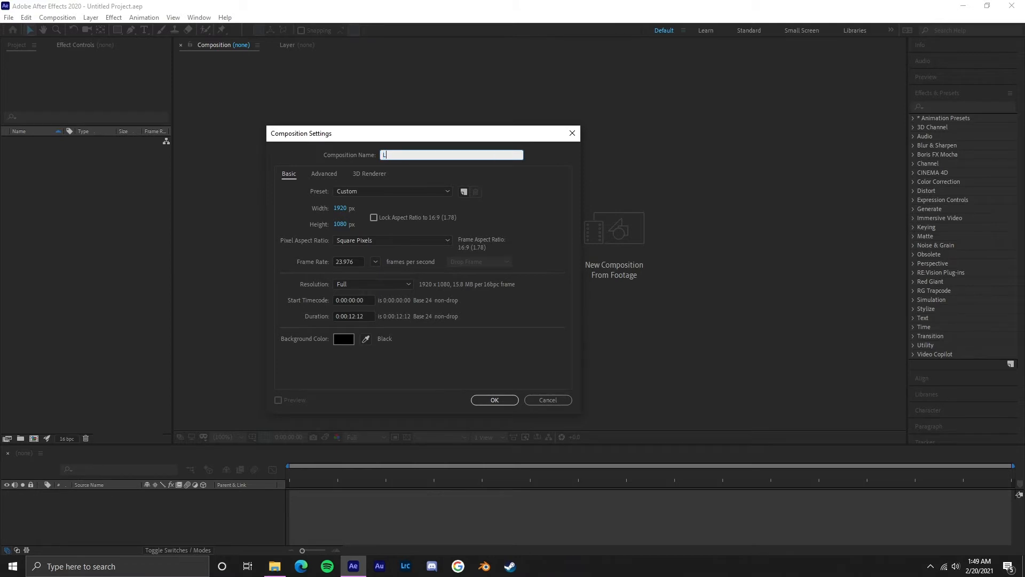
type("Lightning Sim.")
left_click(495, 400)
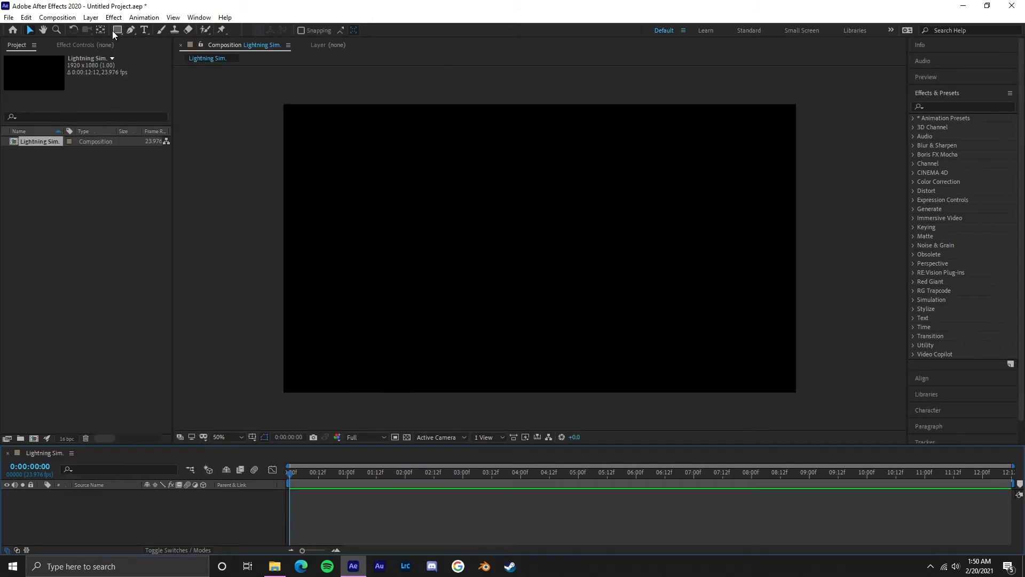
Step: Add a black, composition-sized solid layer named "Lightning"
left_click(90, 17)
mouse_move(98, 34)
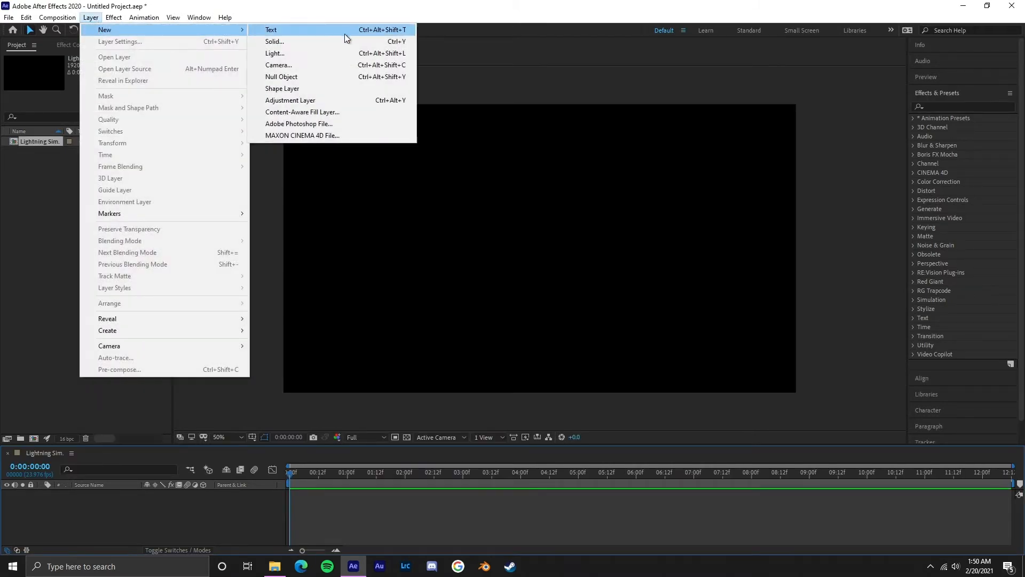
left_click(274, 42)
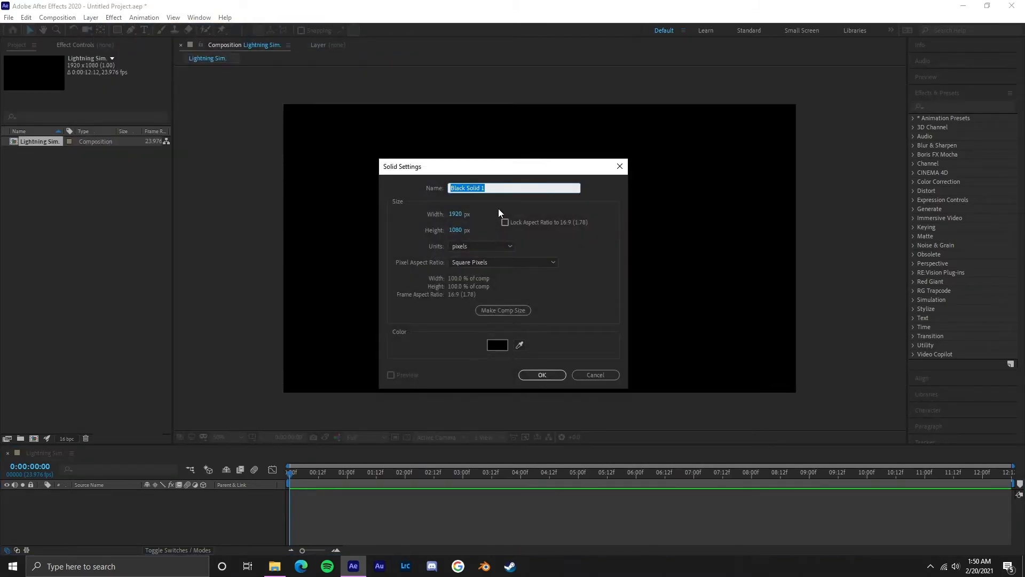
type("Lighting")
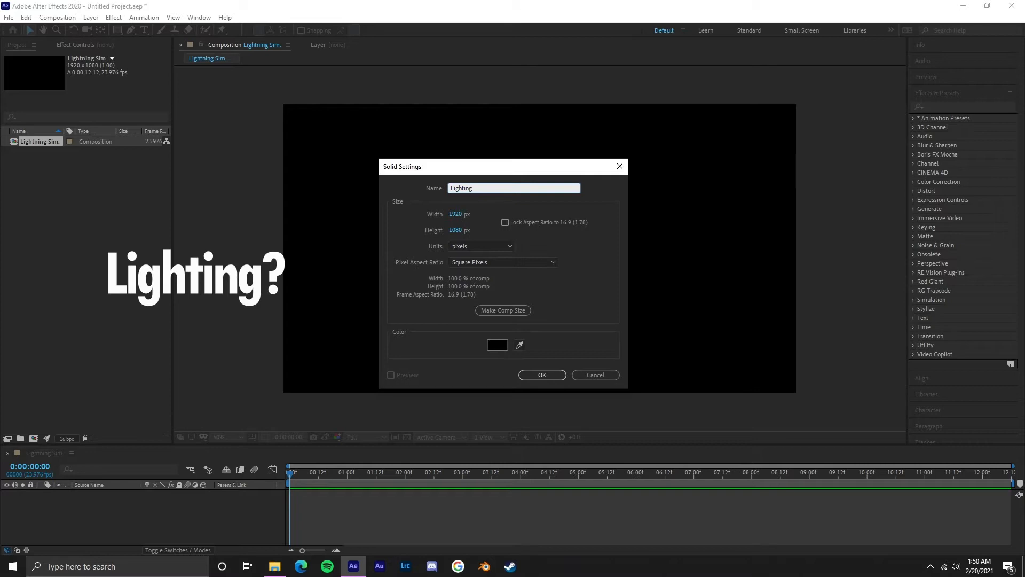
type("n")
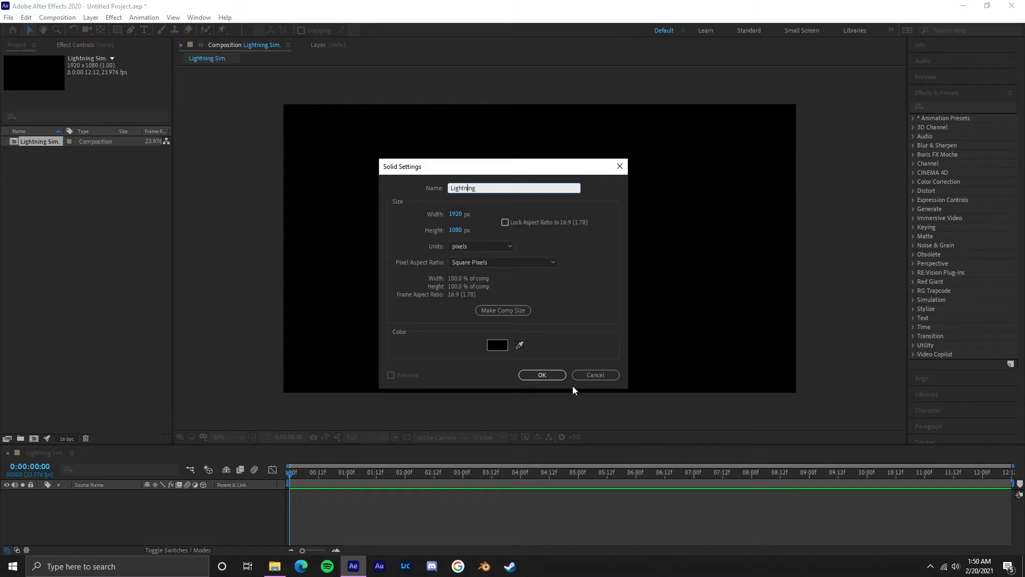
left_click(543, 375)
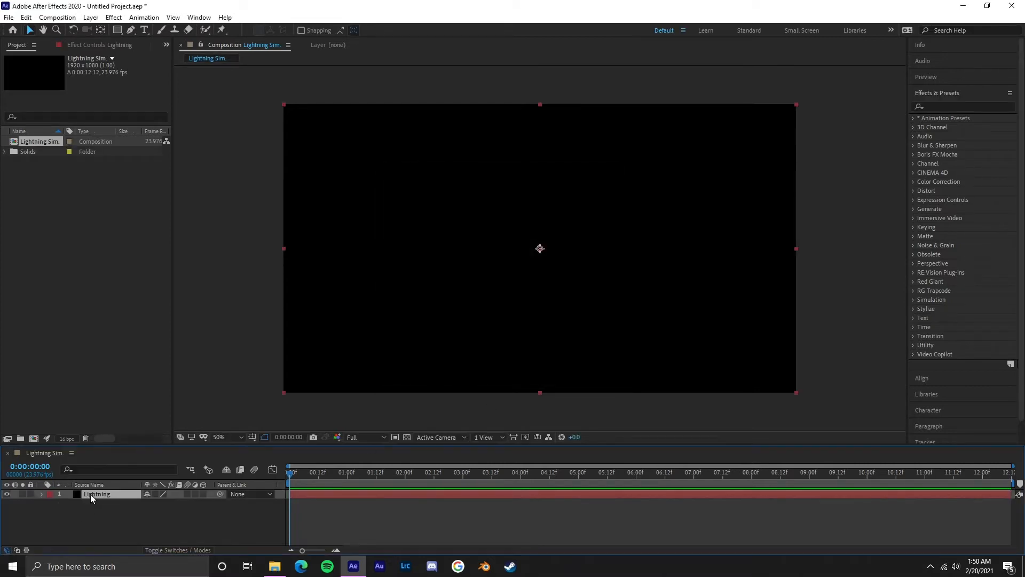
Step: Apply the Advanced Lightning effect to the Lightning solid
left_click(115, 19)
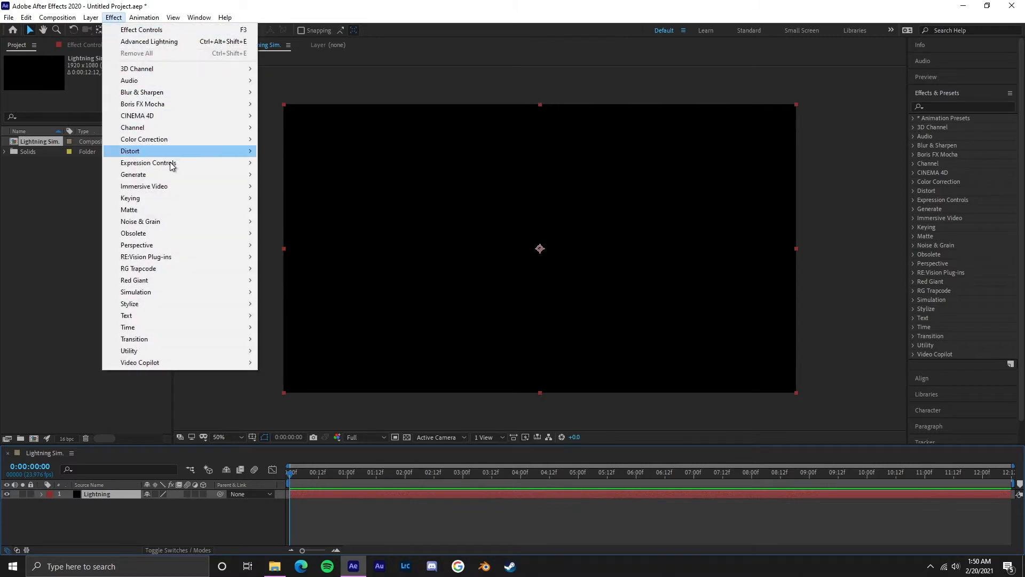
mouse_move(171, 177)
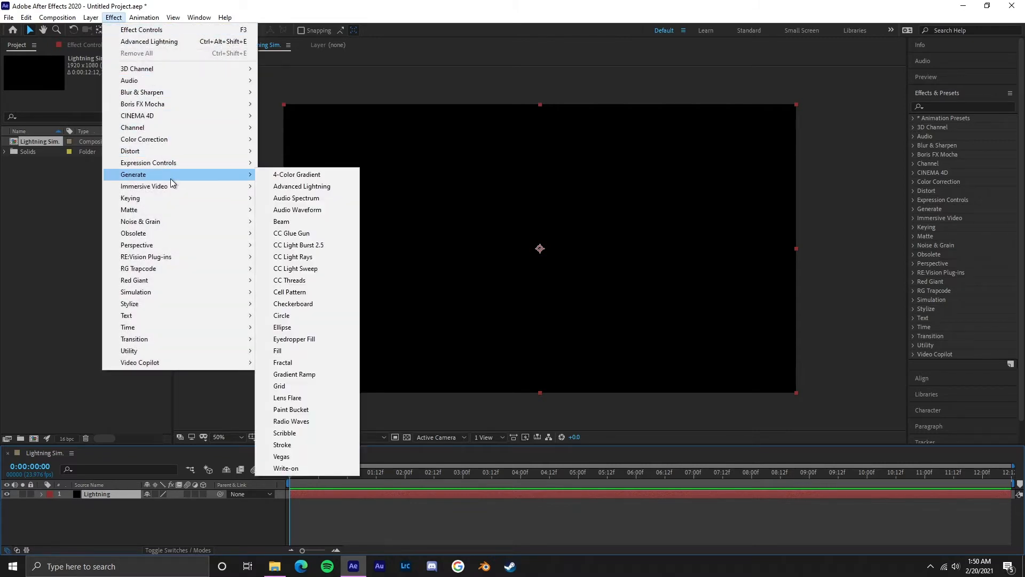
left_click(297, 187)
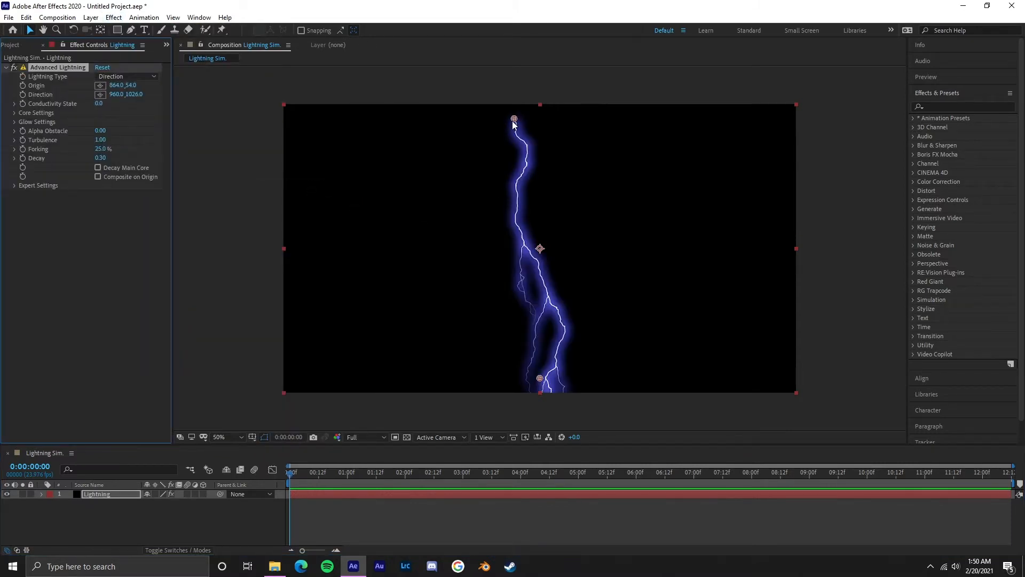
Step: Stretch the bolt roughly horizontally across the frame, with its origin at about 112, 518 and direction at about 1608, 550
left_click_drag(514, 119, 377, 208)
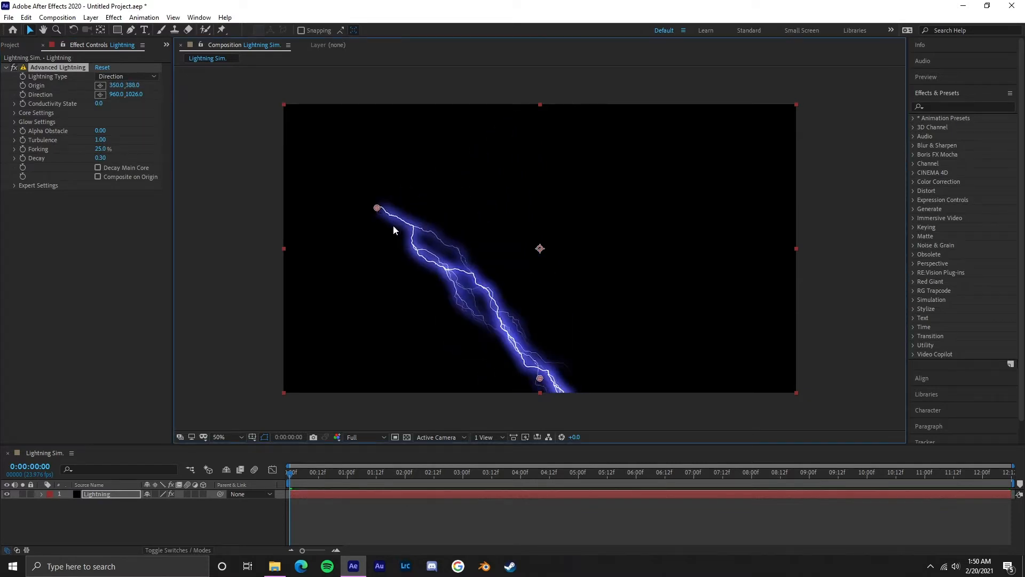
left_click_drag(540, 380, 713, 251)
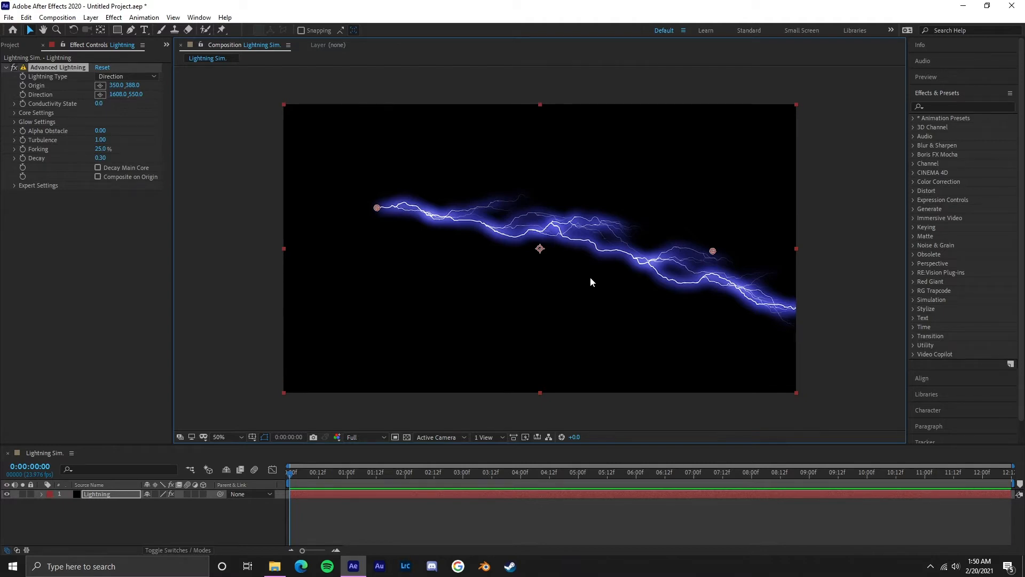
left_click_drag(377, 208, 314, 245)
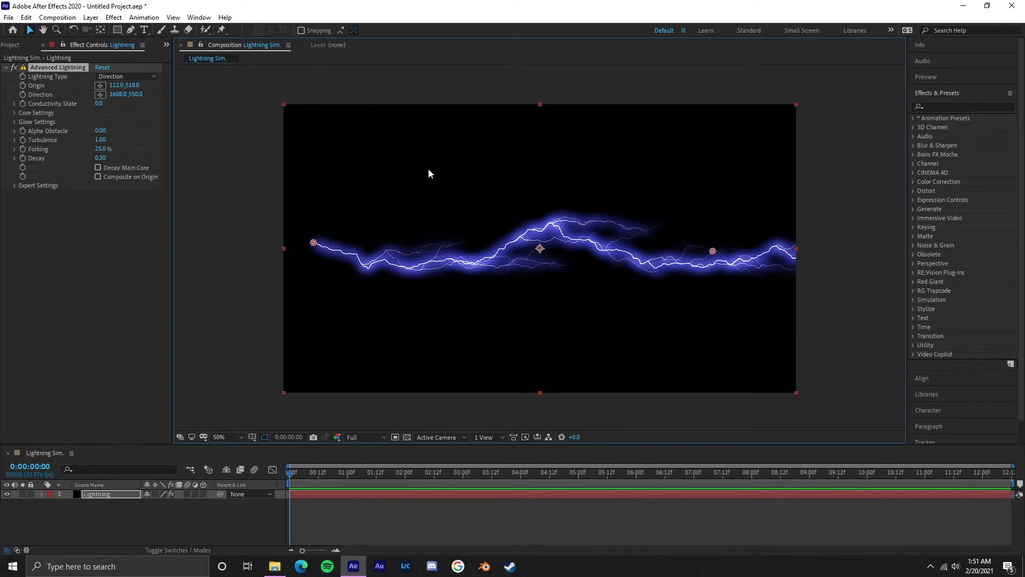
Step: Try the Anywhere lightning type, move the bolt's origin to about 1022, 606, and undo that move
left_click(144, 78)
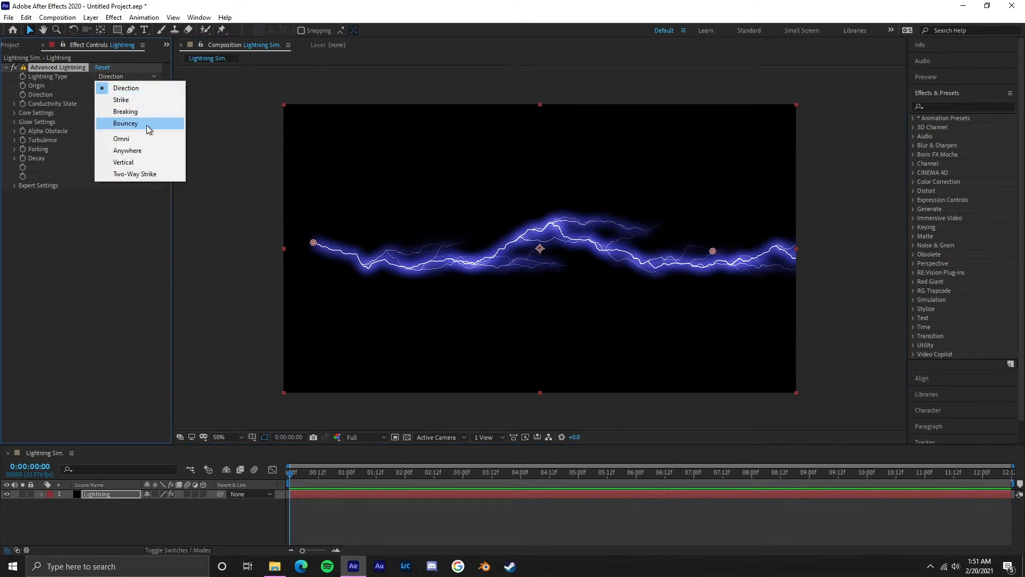
left_click(150, 150)
left_click_drag(315, 244, 556, 267)
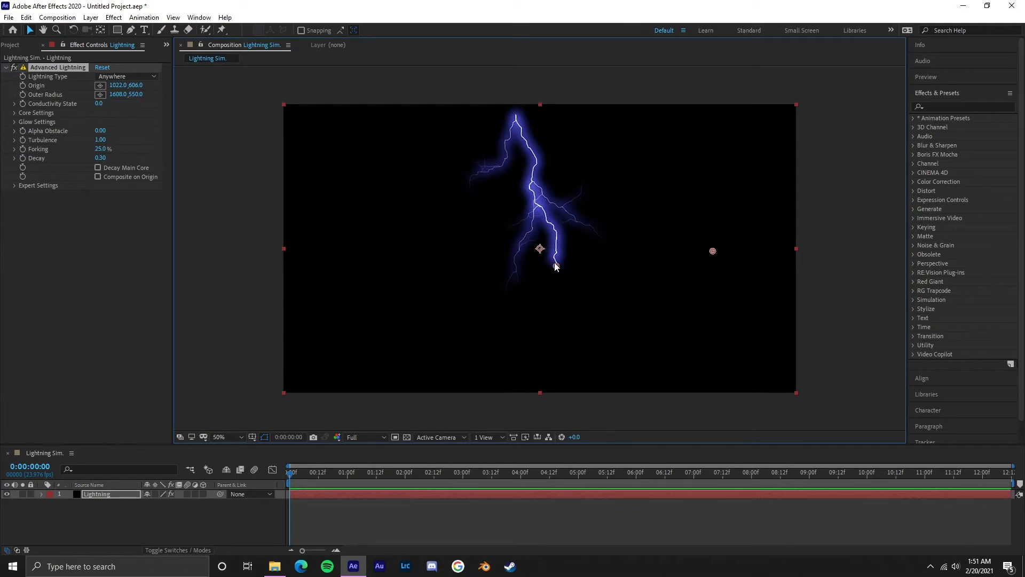
key("ctrl+z")
Step: Set the lightning type to Strike and preview the composition
left_click(129, 76)
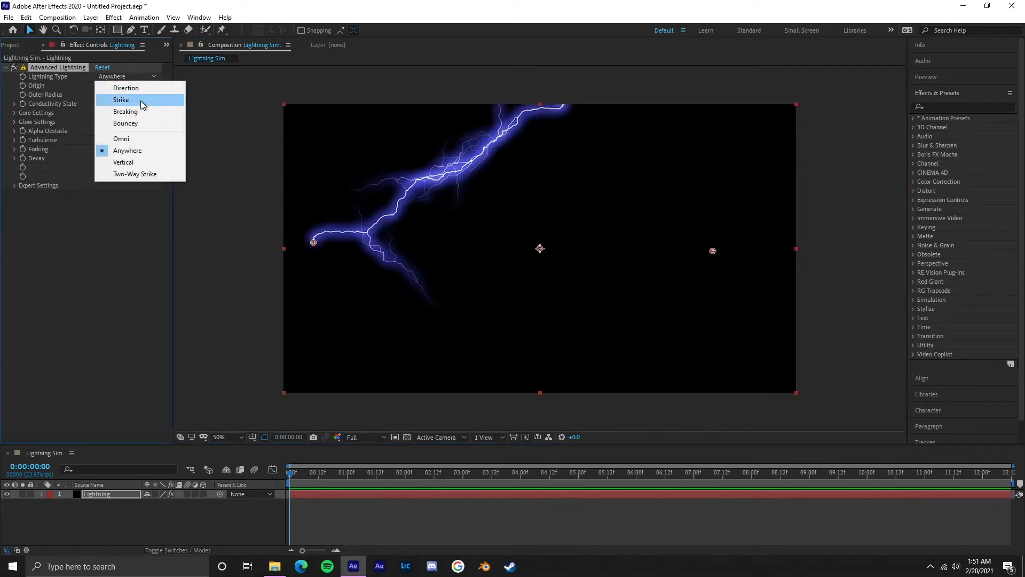
left_click(142, 101)
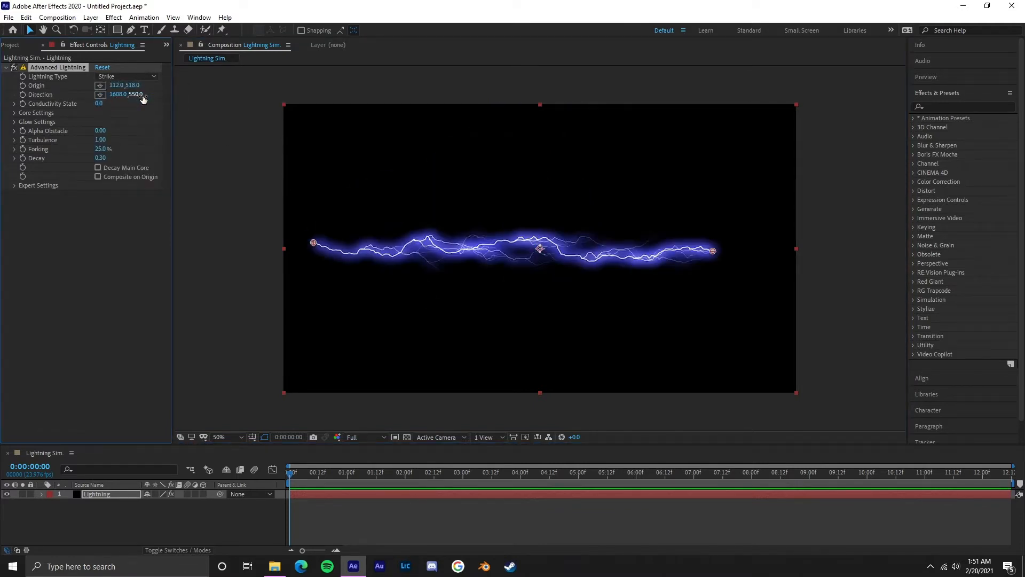
left_click(152, 76)
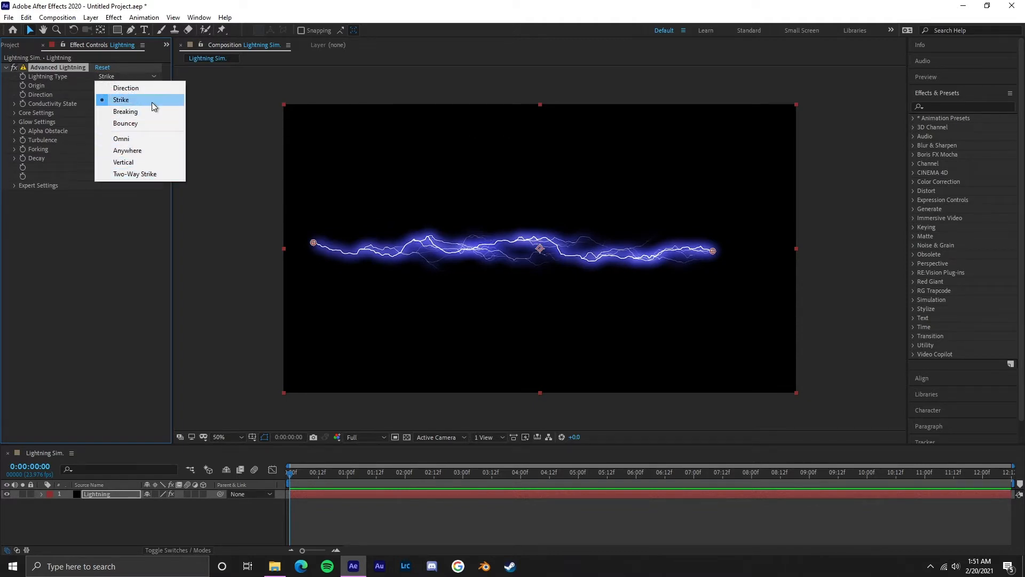
left_click(256, 153)
left_click(56, 68)
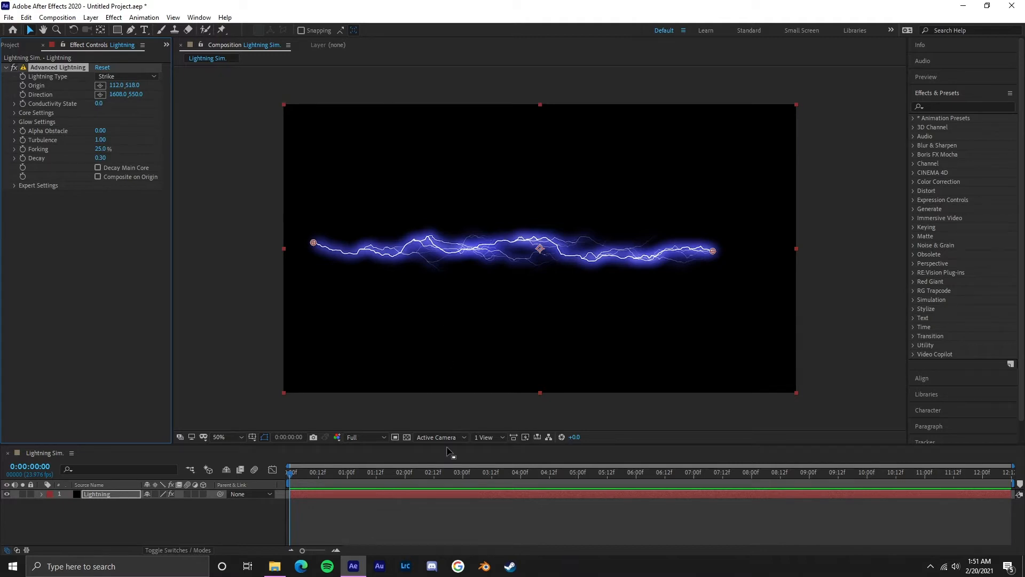
key("space")
key("space")
Step: Reposition the bolt's end points, ending with the origin at about 218, 524 and the direction at about 1692, 658
left_click_drag(314, 243, 374, 204)
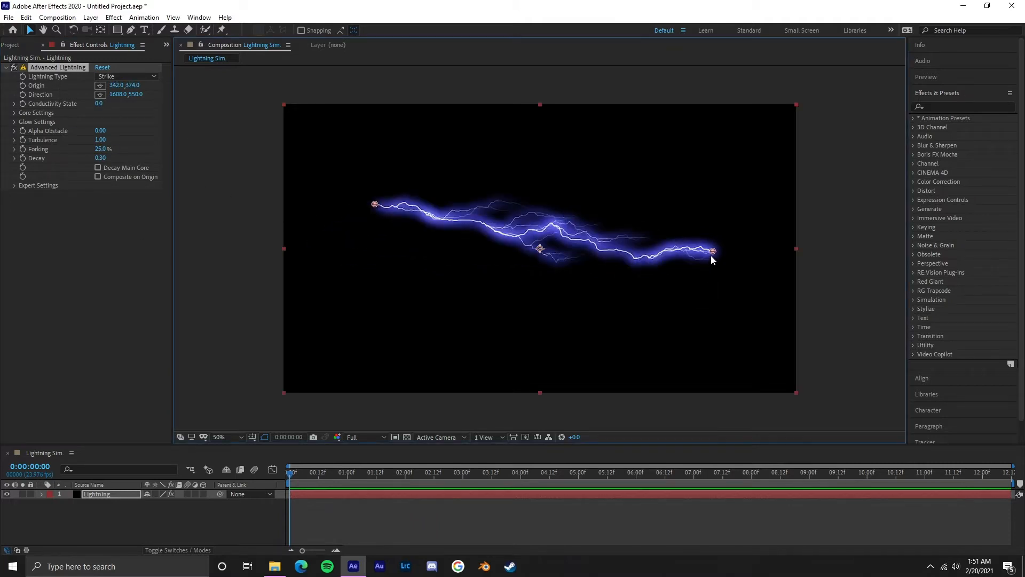
left_click_drag(714, 250, 737, 208)
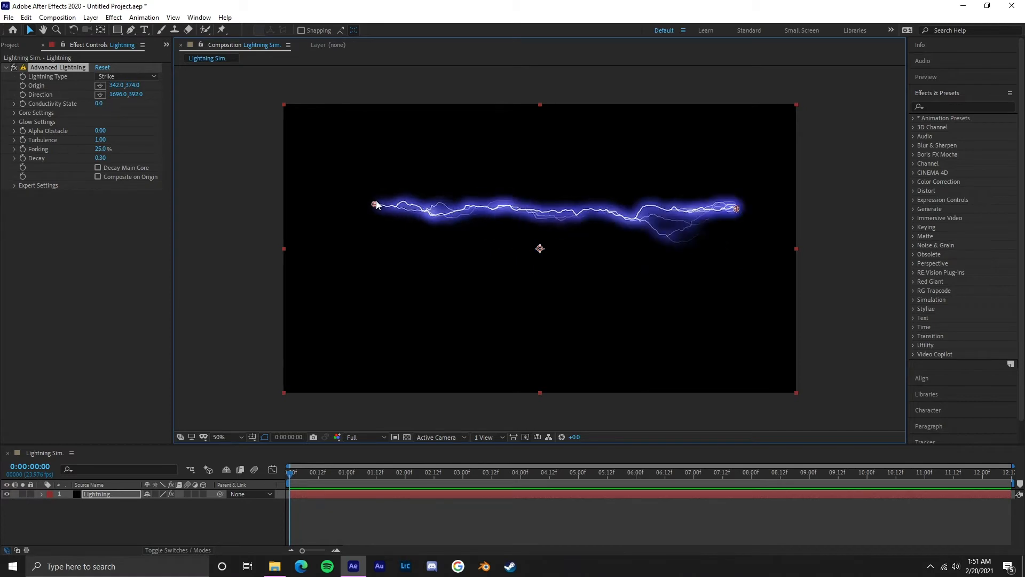
left_click_drag(375, 204, 342, 244)
left_click_drag(737, 209, 737, 280)
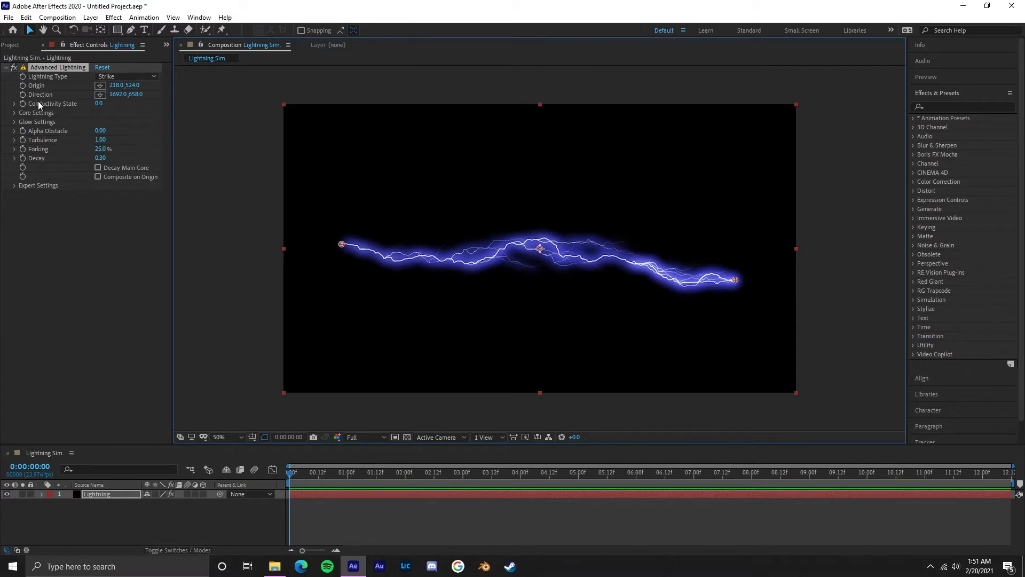
Step: Add the expression time*3 to the effect's Conductivity State and preview the lightning animation
left_click(24, 102, "alt")
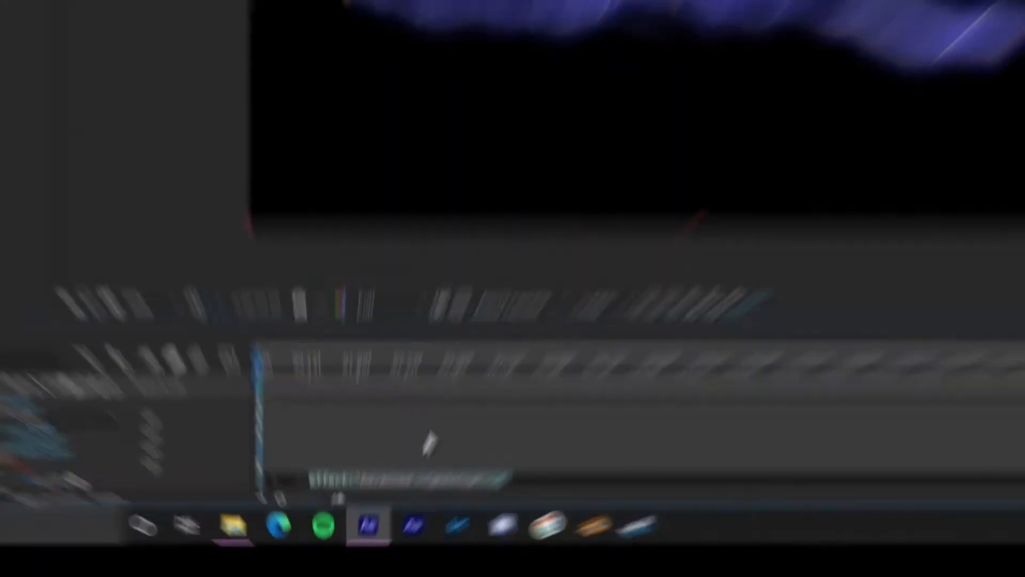
type("time")
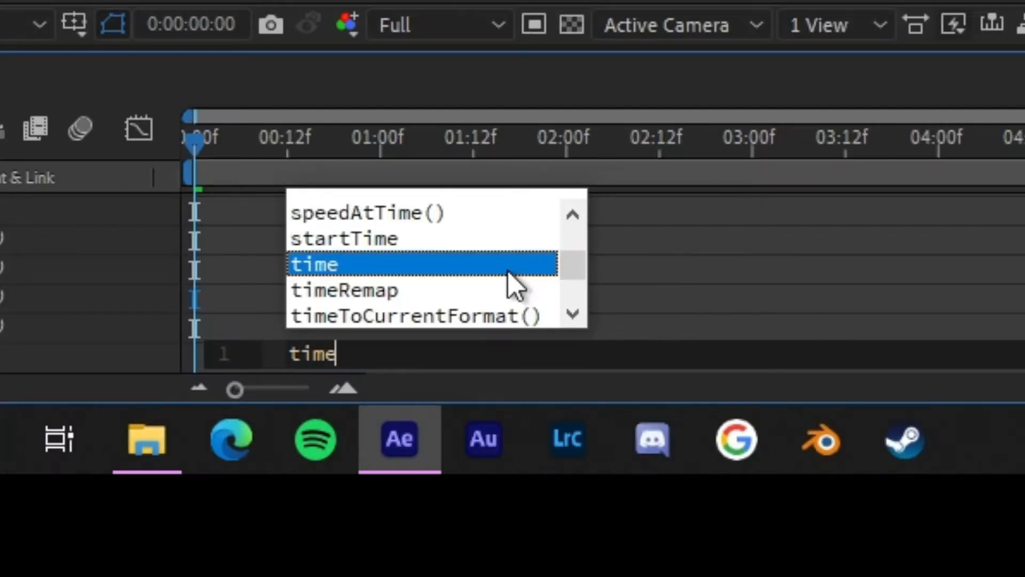
type("*")
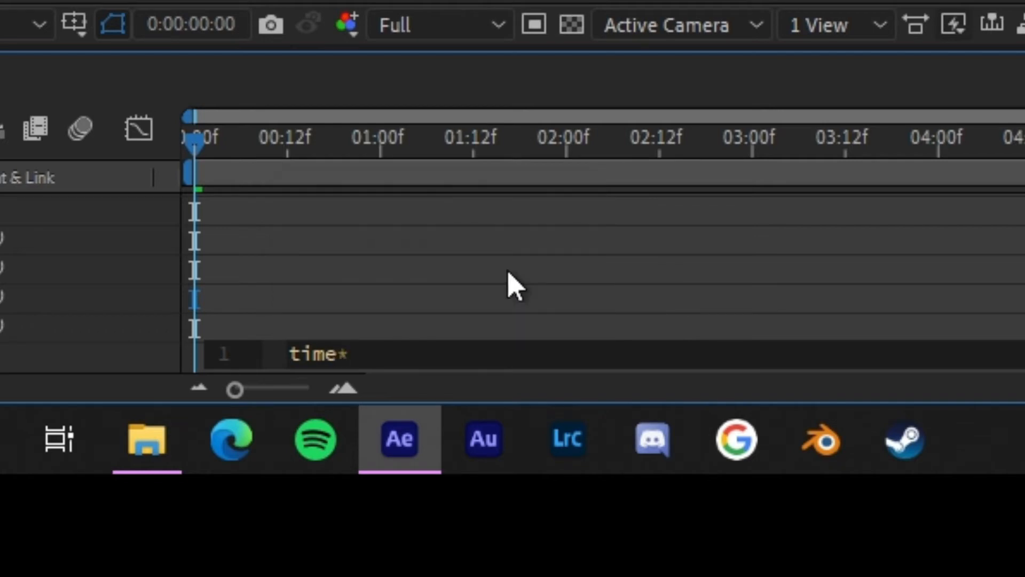
type("2")
key("BackSpace")
type("3")
left_click(497, 269)
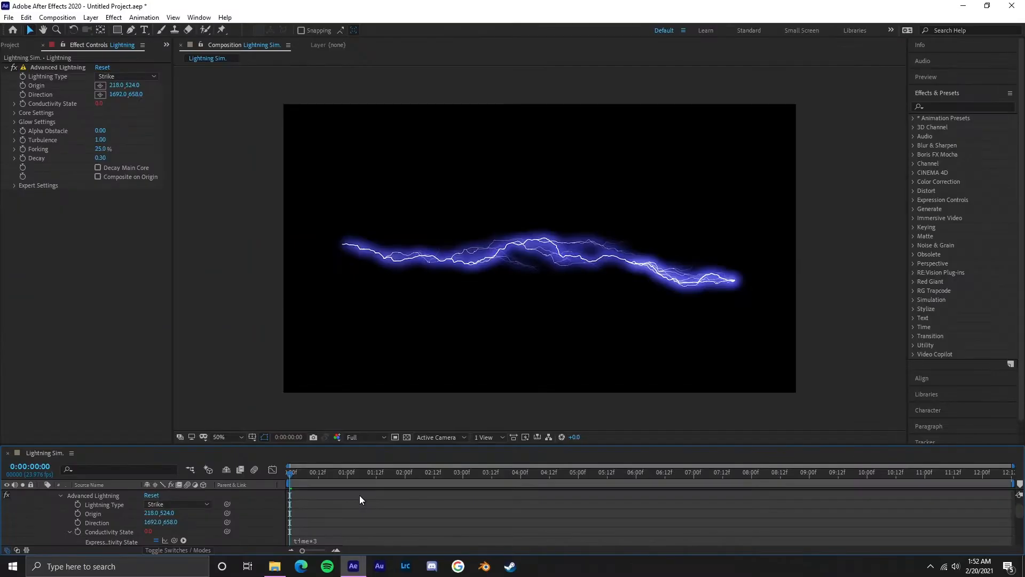
key("space")
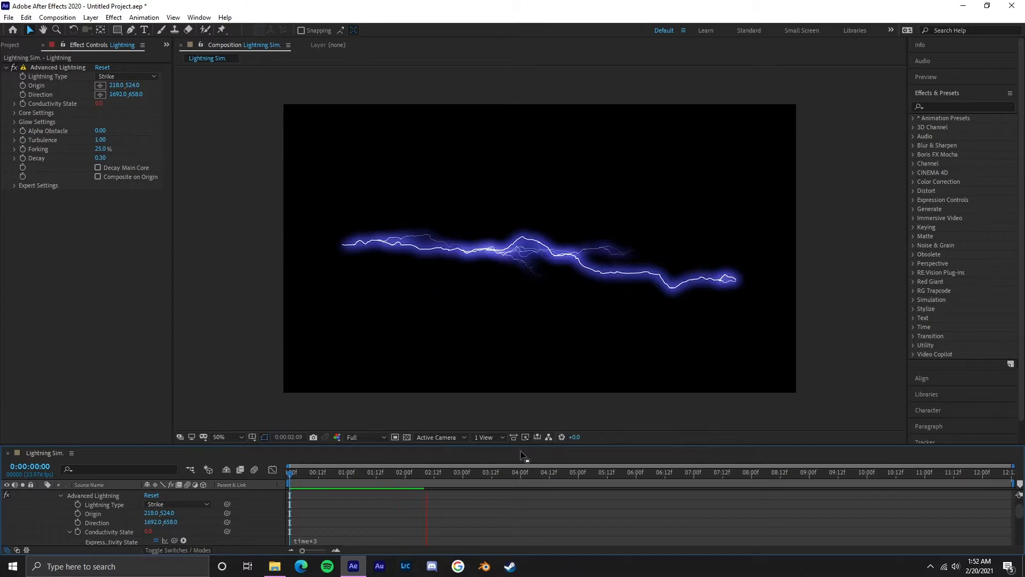
key("space")
Step: Change the Conductivity State expression to time*1, preview the animation, and set the expression to time*2
scroll(65, 503, "up", 1)
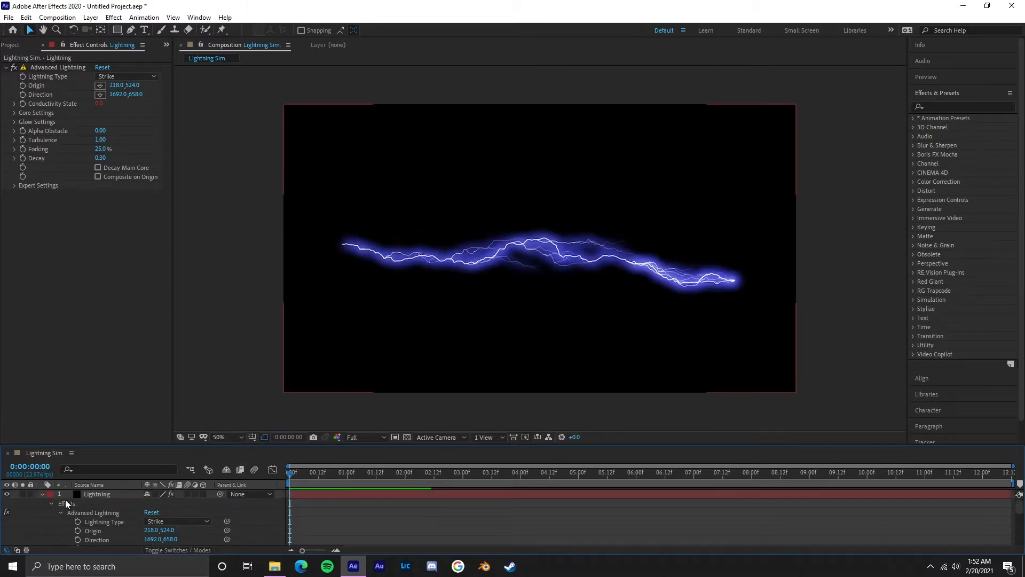
left_click(42, 495)
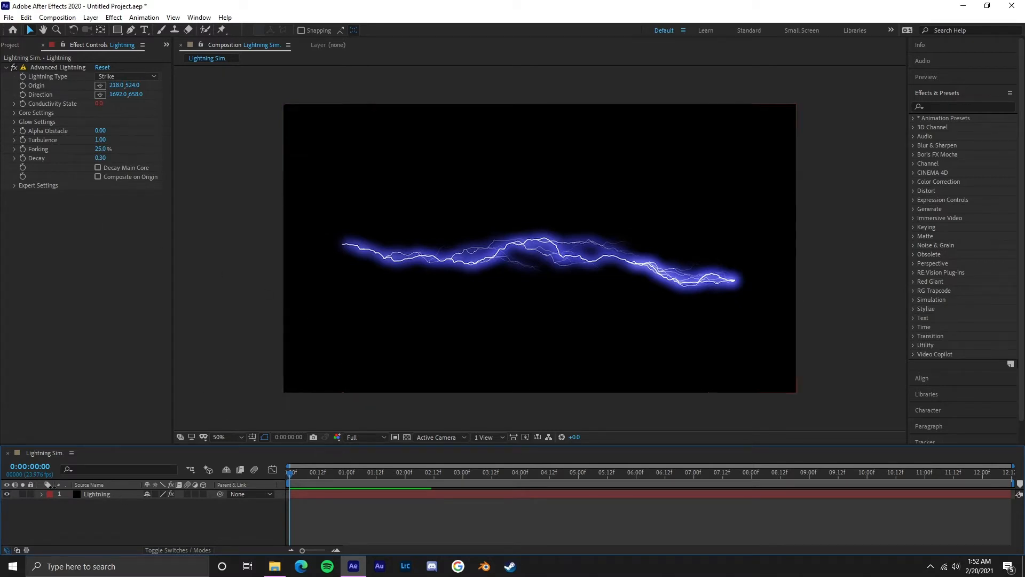
left_click(41, 494)
scroll(364, 515, "down", 3)
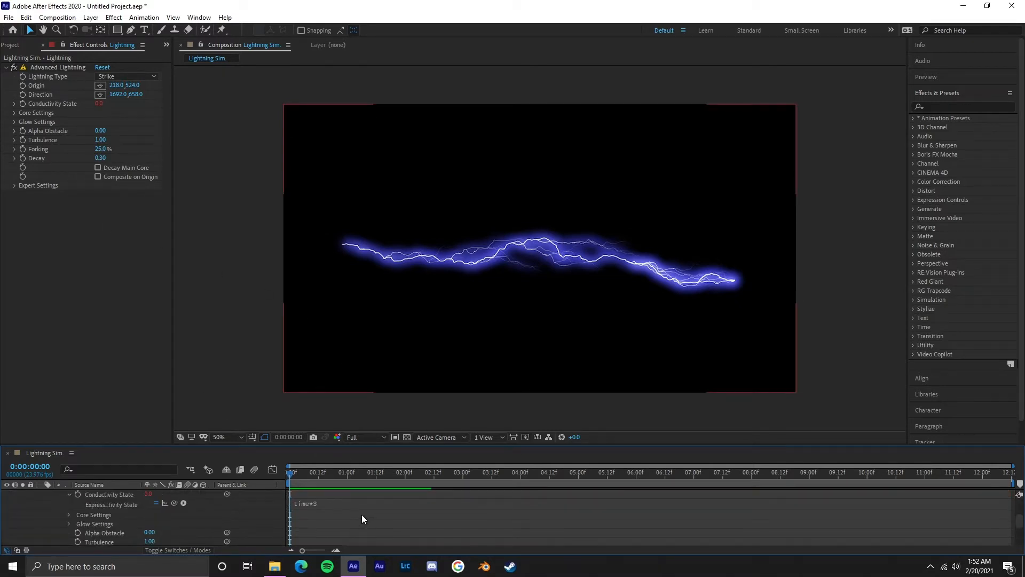
left_click(319, 505)
left_click(339, 504)
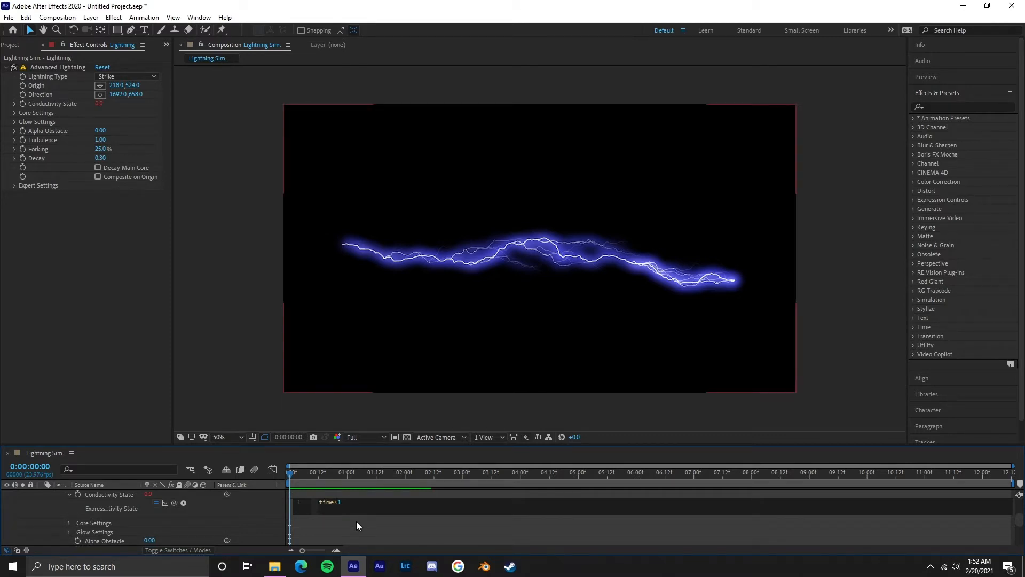
left_click(357, 522)
key("space")
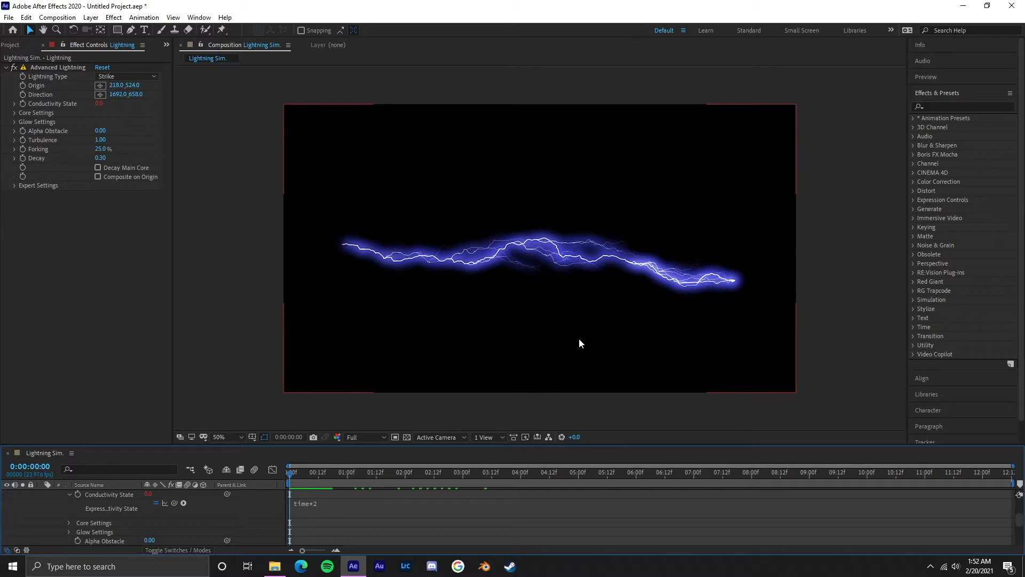
Step: Set the Conductivity State expression to time*3 and preview the lightning animation
left_click(323, 502)
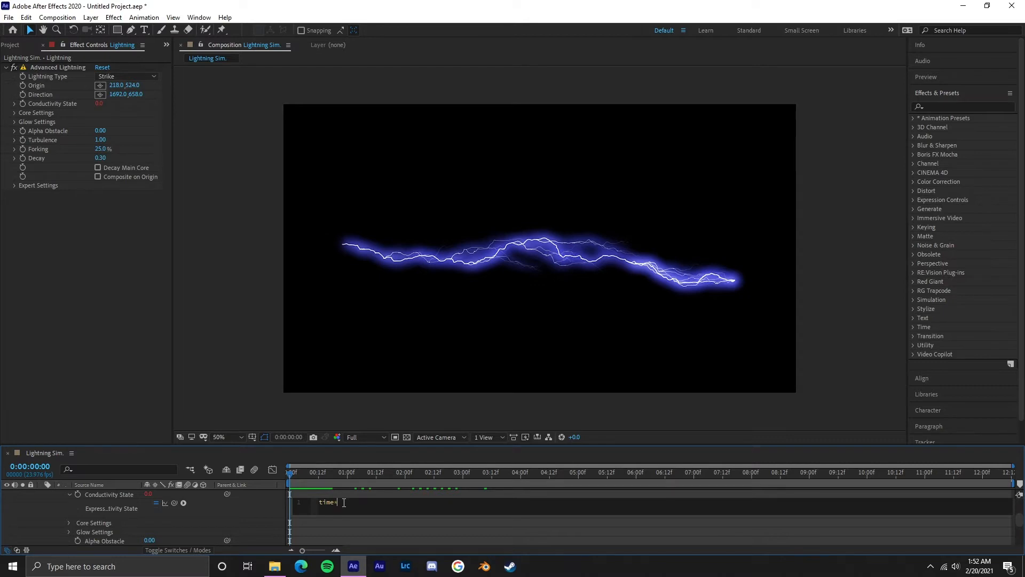
type("3")
left_click(345, 523)
key("space")
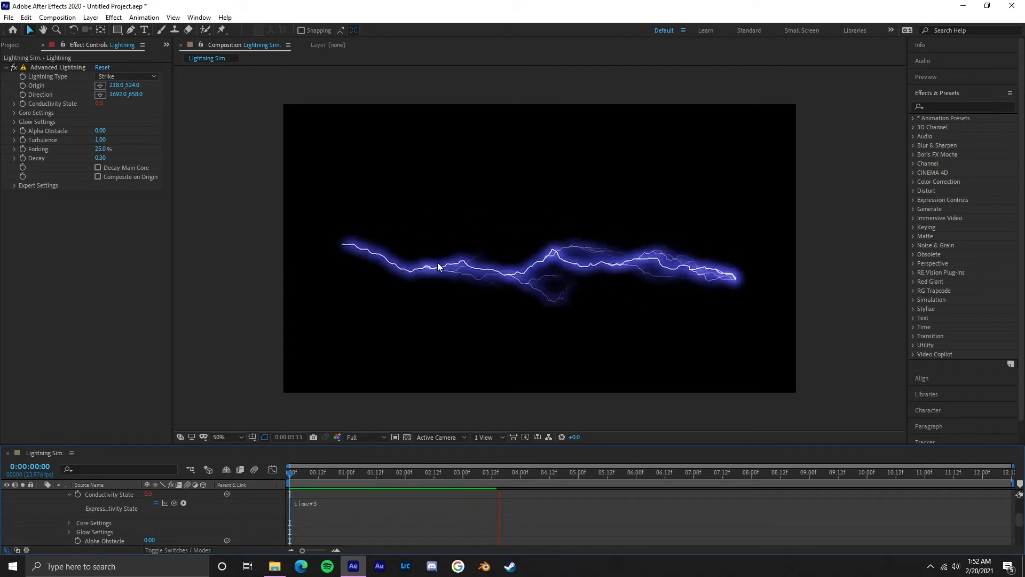
key("space")
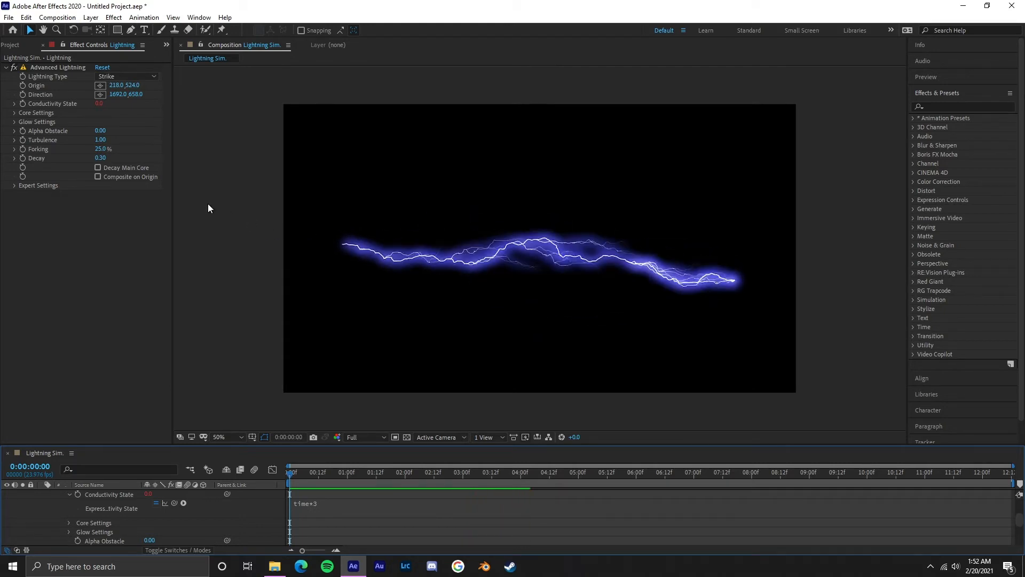
Step: In the lightning's core settings, set the Core Radius to 3 and the Core Opacity to 90%
left_click(13, 113)
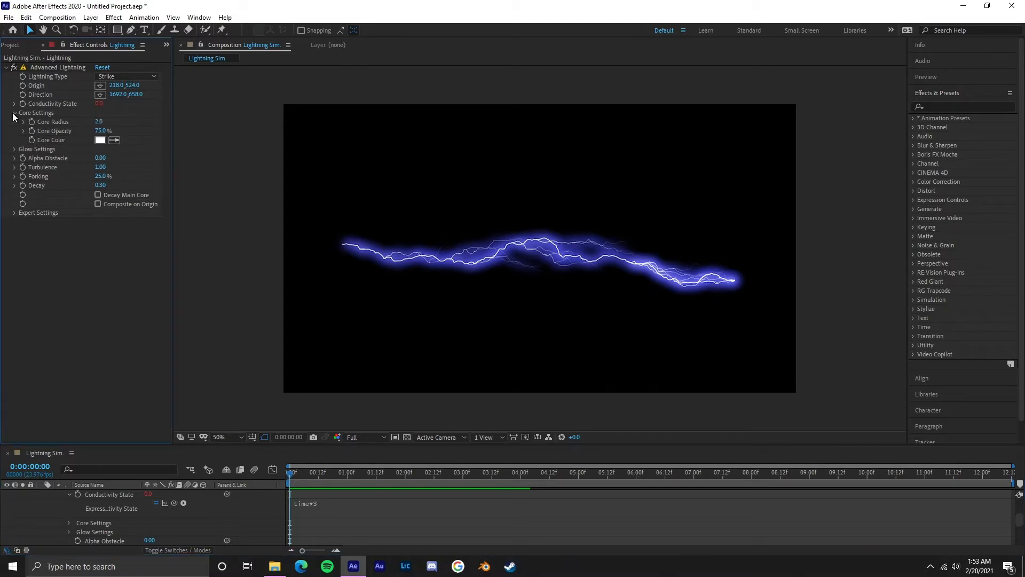
left_click(101, 124)
type("3")
key("Return")
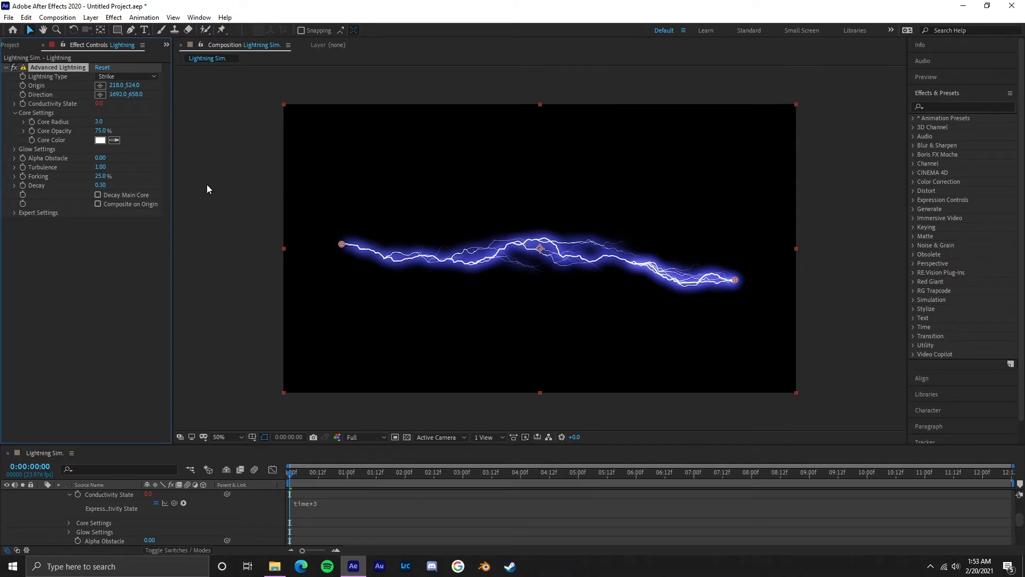
left_click(102, 131)
type("90")
key("Return")
left_click(15, 114)
Step: Remove the lightning's glow by setting Glow Radius to the minimum of 1.0 and Glow Opacity to 0%, and preview the animation
left_click(15, 123)
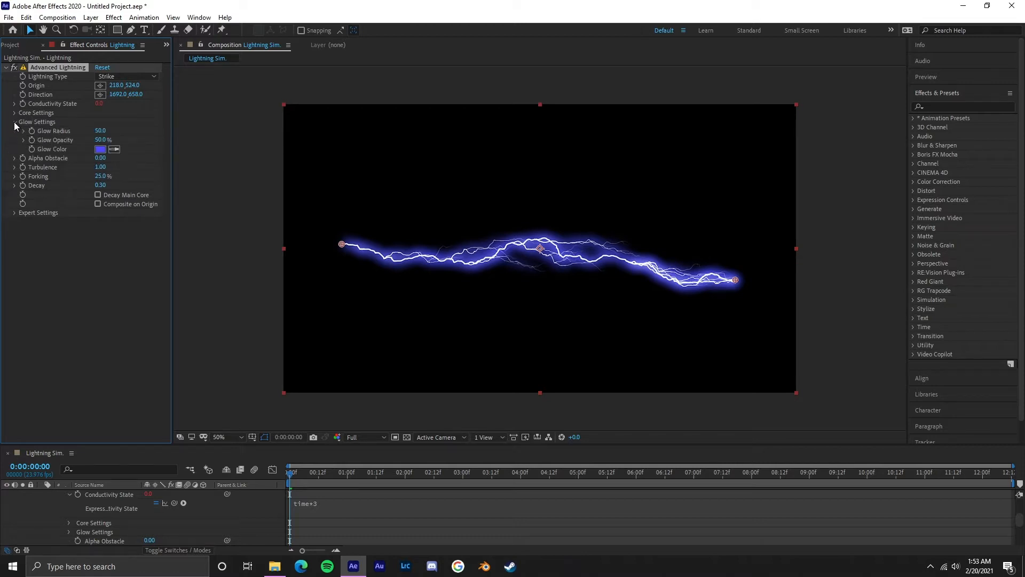
left_click(100, 131)
type("0")
key("Return")
left_click(104, 140)
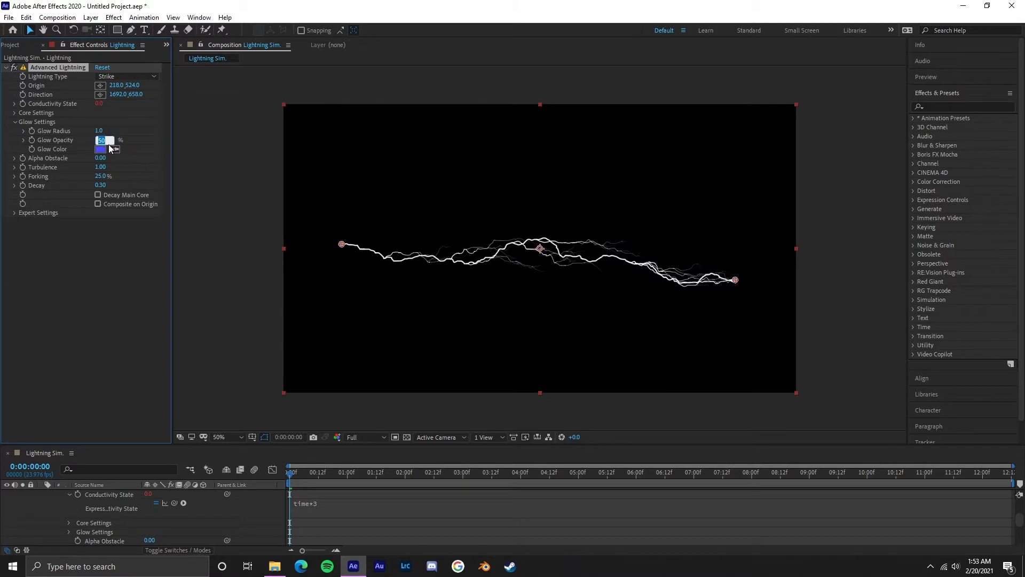
type("0")
key("Return")
left_click(85, 277)
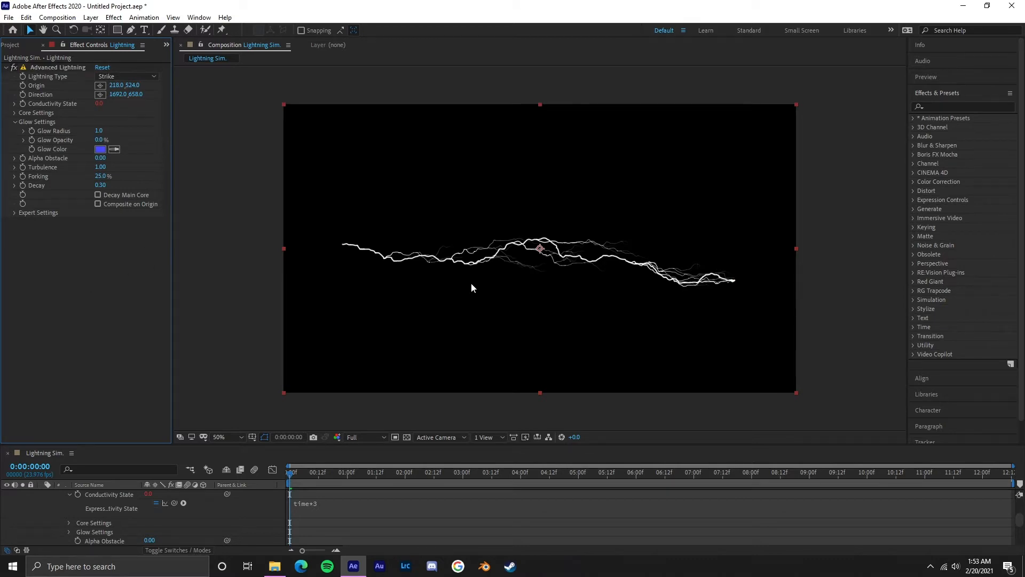
key("space")
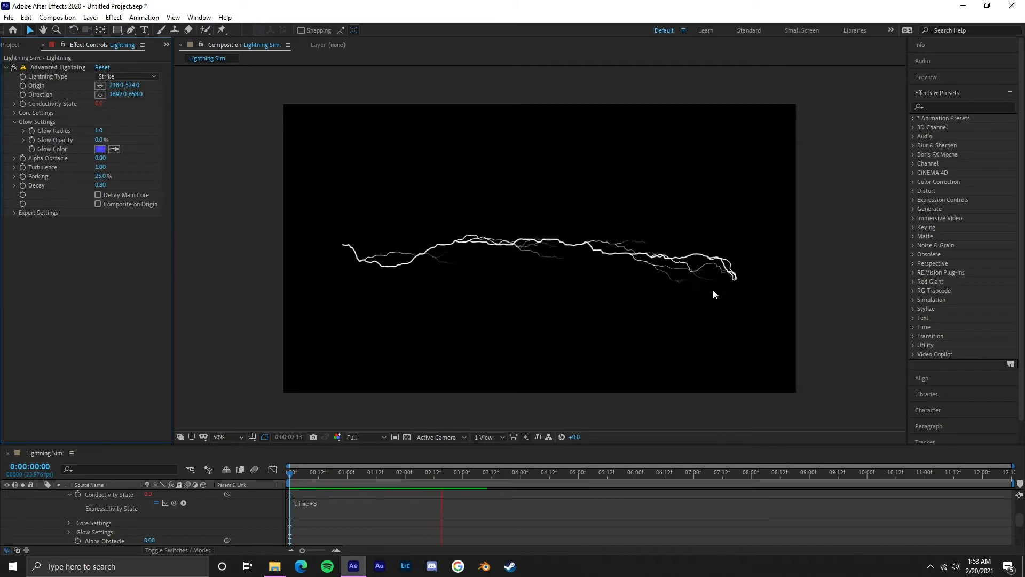
key("space")
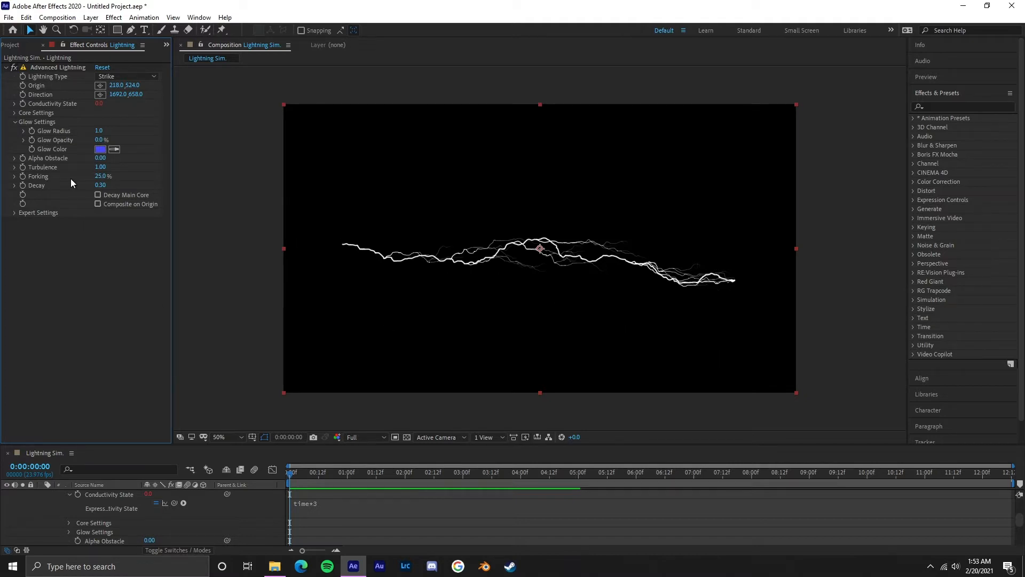
Step: Try lower Turbulence values for the lightning, including 0.87 and 0.2
left_click(15, 168)
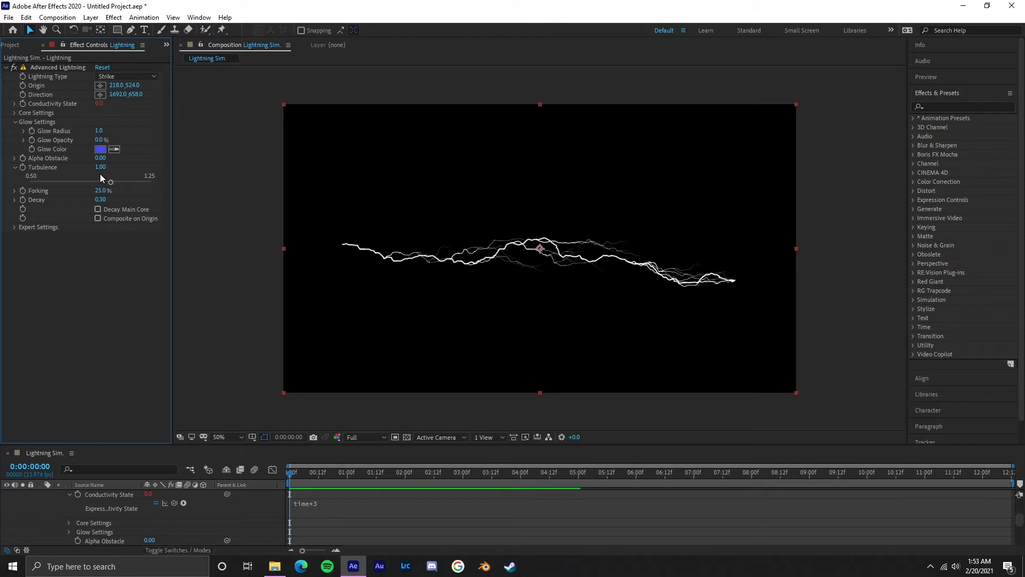
left_click_drag(99, 169, 33, 175)
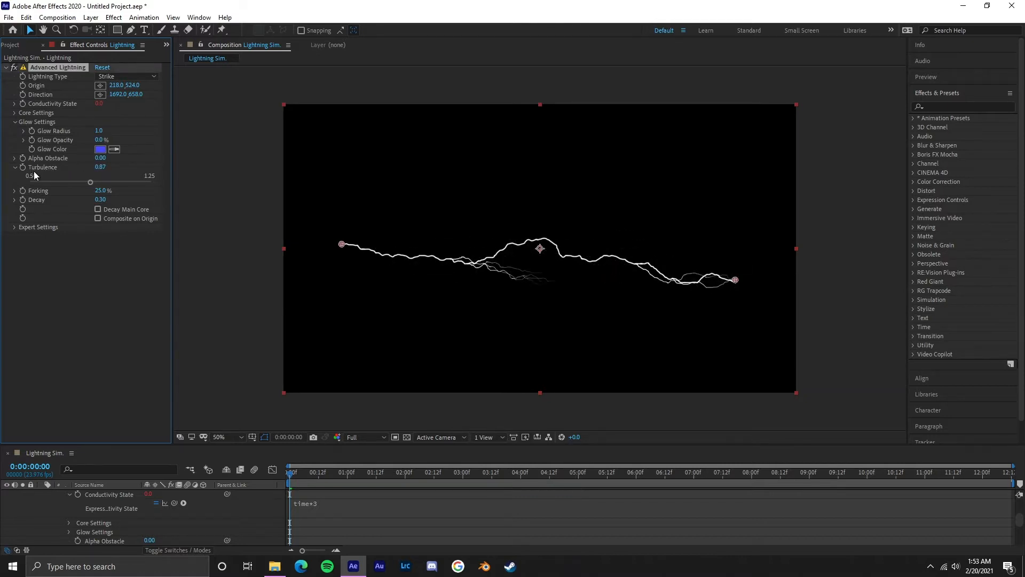
left_click(104, 167)
key("BackSpace")
key("Return")
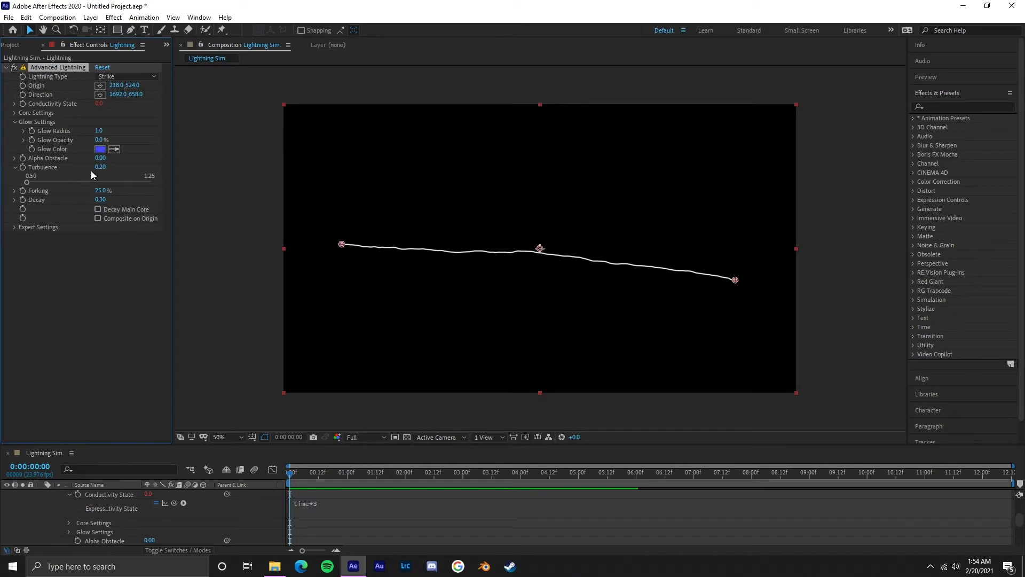
Step: Set the lightning's Turbulence to 0.80 and preview the animation
left_click(101, 167)
key("BackSpace")
key("Return")
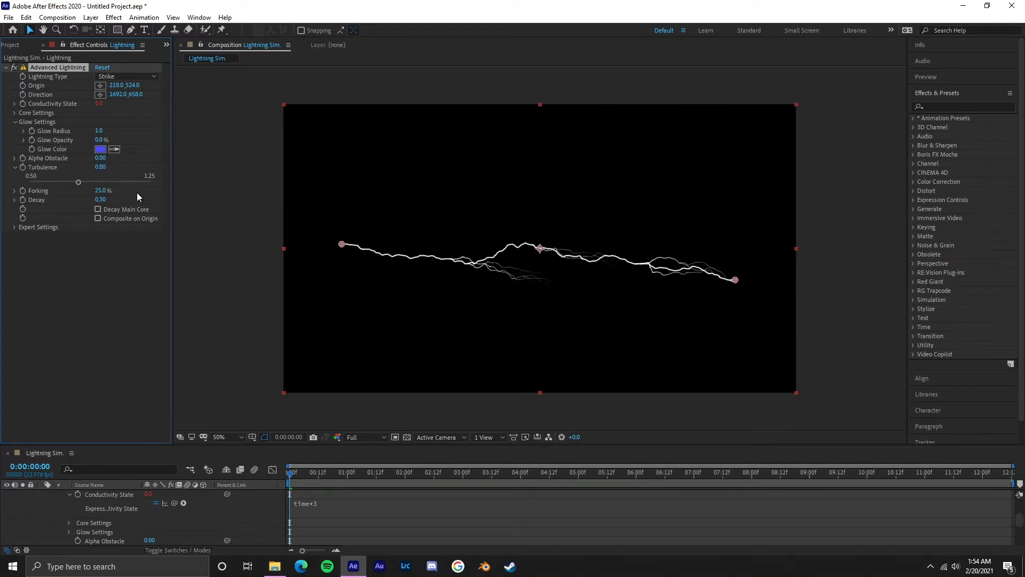
key("space")
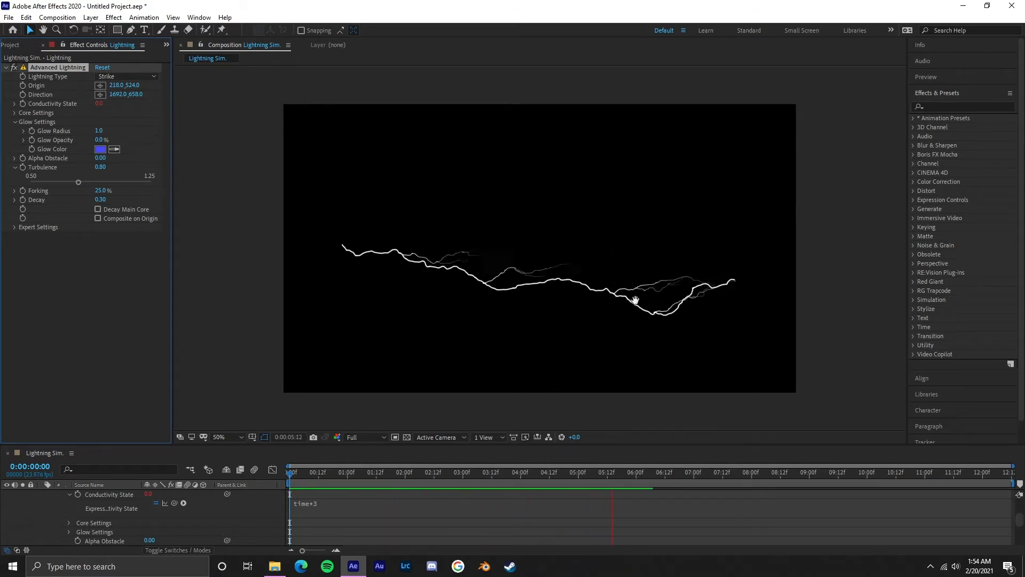
key("space")
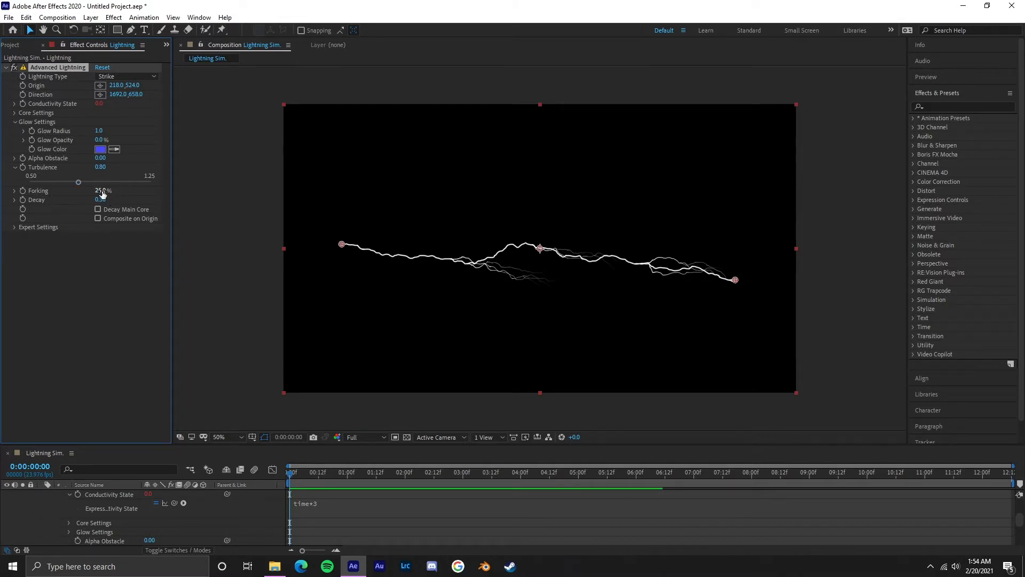
Step: Set the lightning's Forking to 85%
left_click_drag(101, 190, 137, 187)
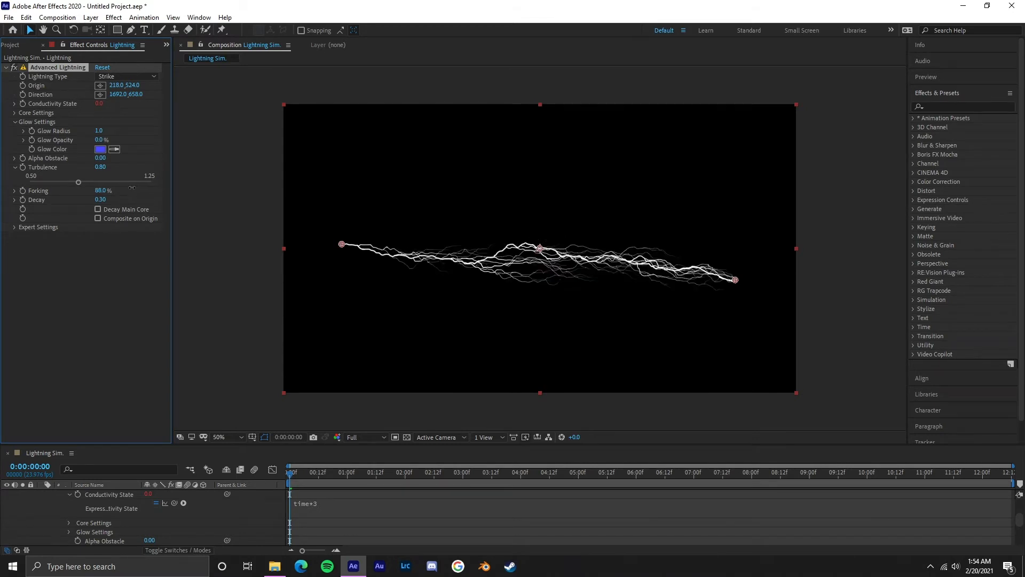
left_click(101, 190)
type("85")
key("Return")
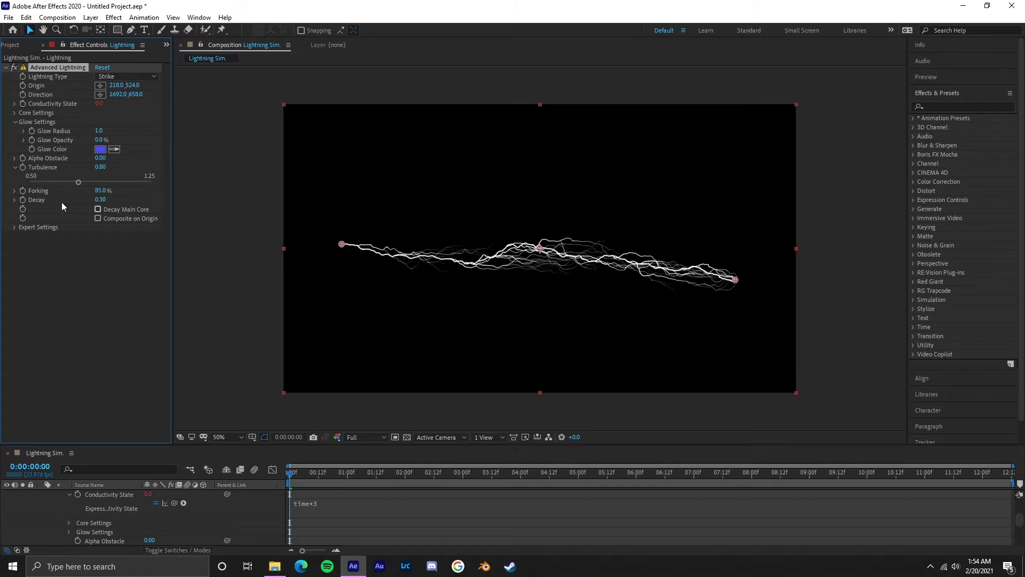
Step: Enable Decay Main Core and Composite on Origin, and reduce the Decay to 0.25
left_click(98, 210)
left_click(98, 219)
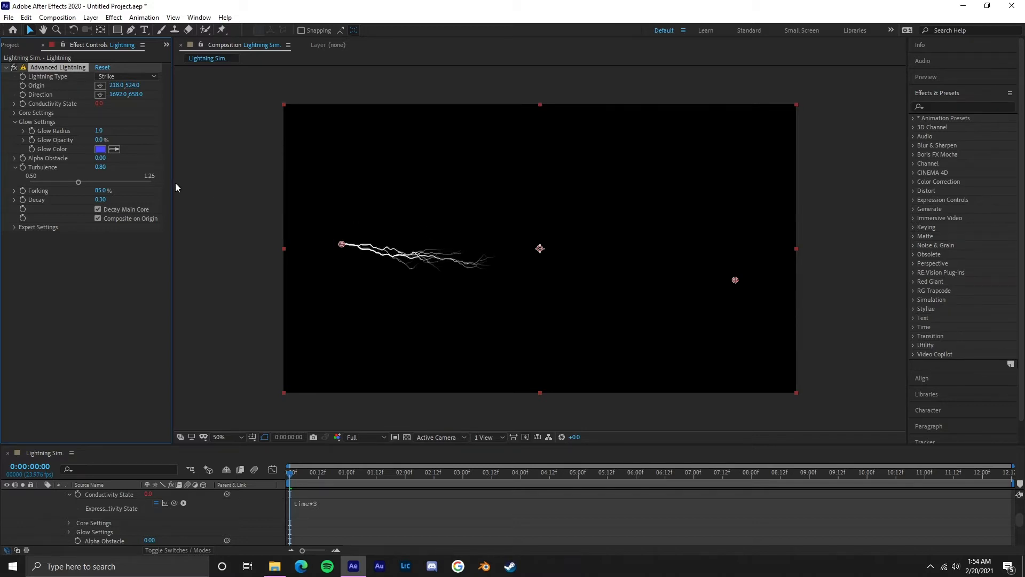
mouse_move(99, 199)
left_mouse_down()
mouse_move(86, 199)
mouse_move(96, 200)
left_mouse_up()
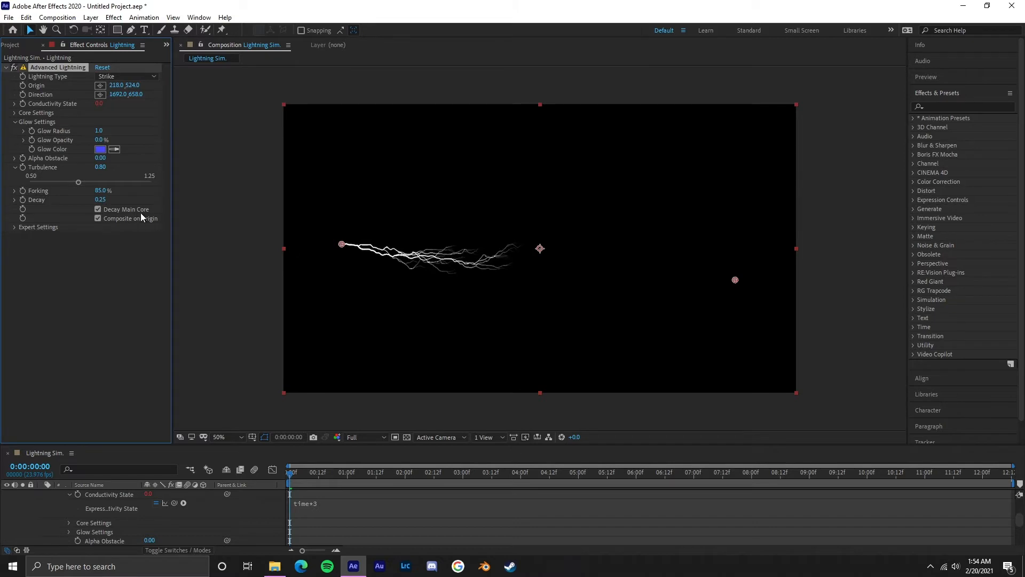
Step: Move the bolt's direction point to about 1640, 684 and set the Decay to 0.12
mouse_move(736, 281)
left_mouse_down()
mouse_move(652, 171)
mouse_move(643, 187)
mouse_move(722, 287)
left_mouse_up()
left_click_drag(100, 167, 89, 199)
key("ctrl+z")
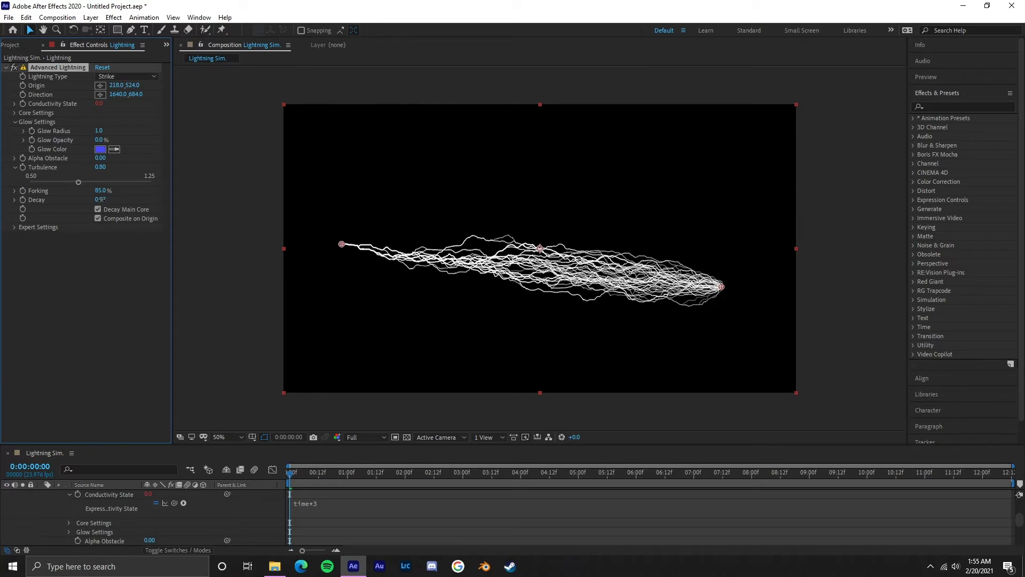
left_click_drag(100, 199, 127, 198)
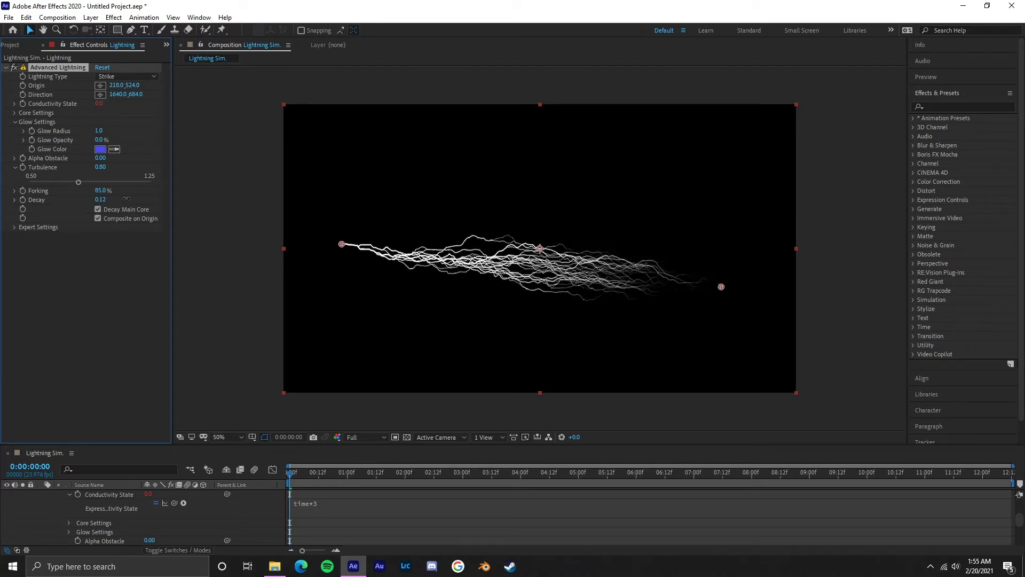
Step: In the expert settings, set the Complexity to 7 and the Min. Forkdistance to 275
left_click(13, 228)
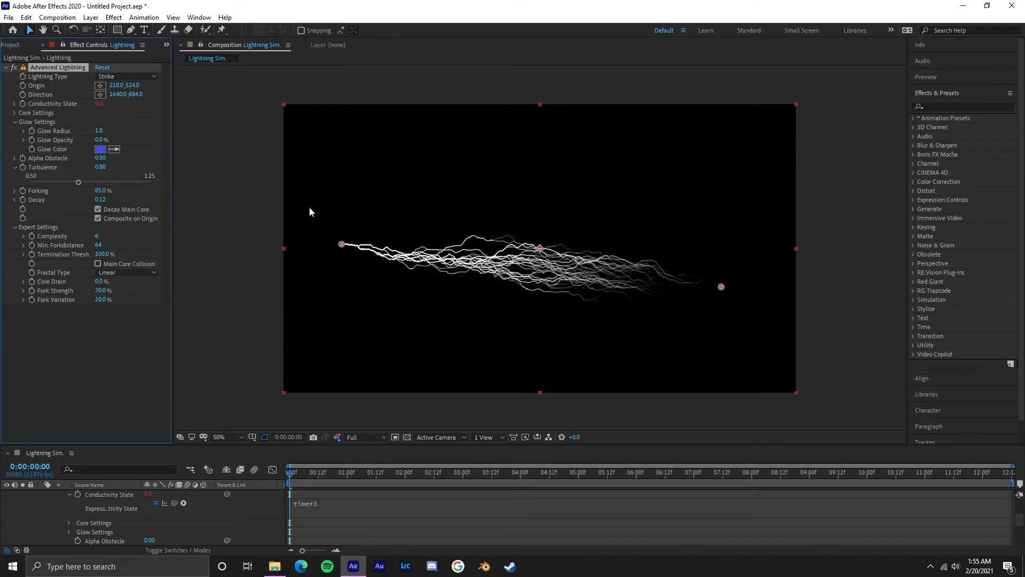
left_click(98, 236)
type("7")
key("Return")
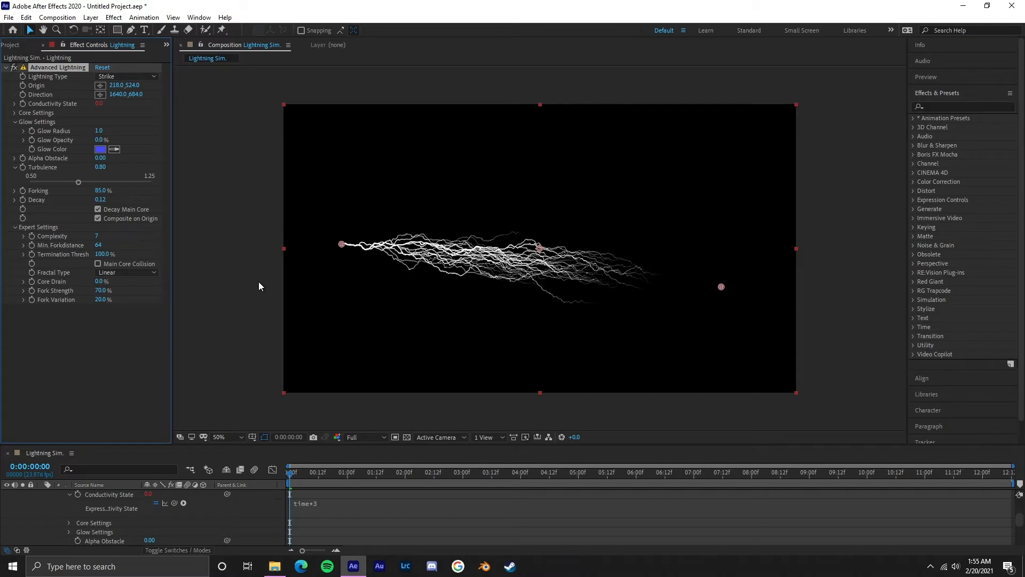
left_click_drag(101, 248, 209, 242)
Step: Move the bolt's direction point to about 1846, 534 and lower the Decay to 0.10
left_click_drag(722, 287, 777, 247)
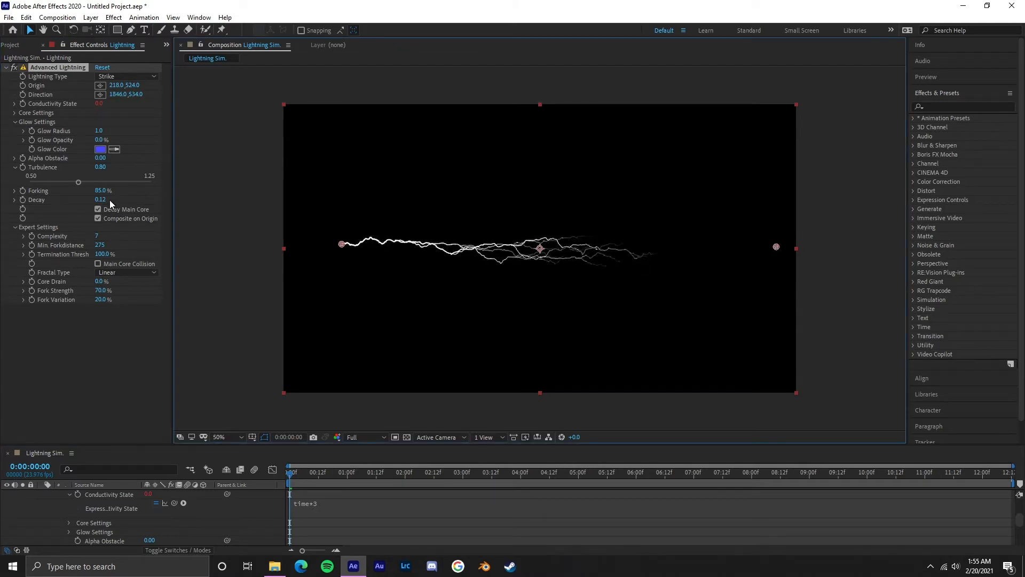
left_click_drag(101, 199, 90, 199)
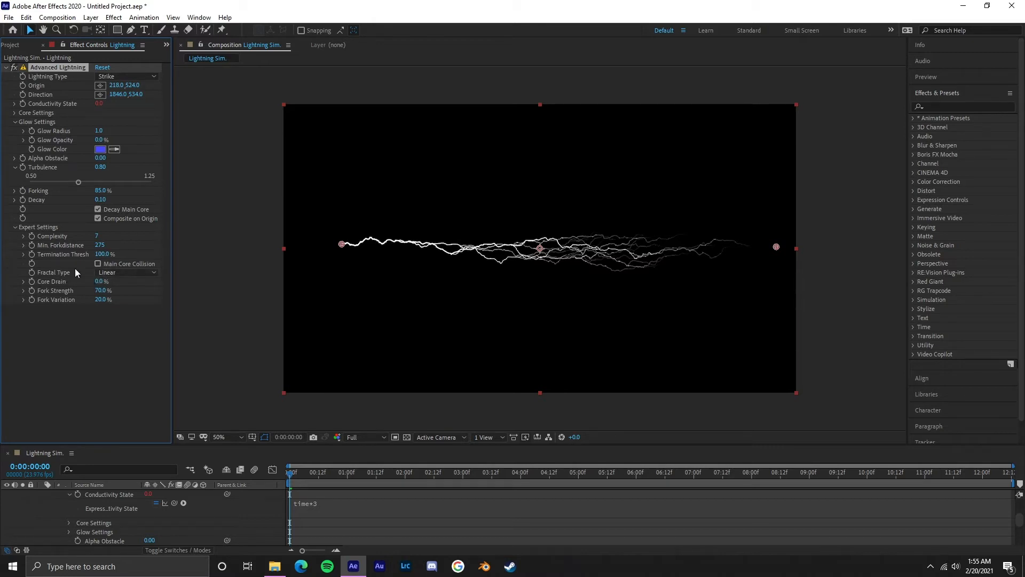
Step: Set the Fractal Type to Spline, the Fork Strength to 76% and the Fork Variation to 100%
left_click(133, 274)
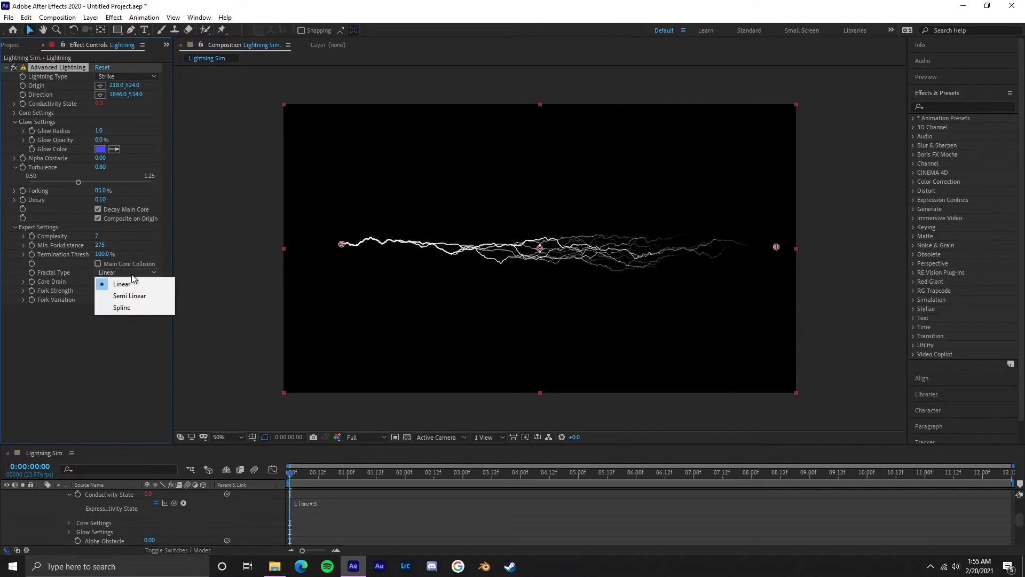
left_click(139, 308)
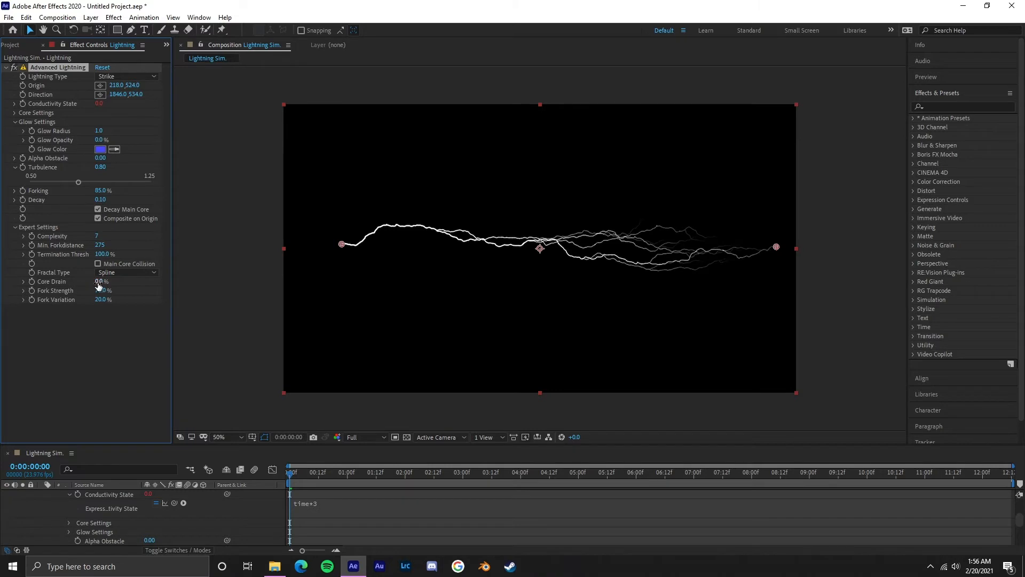
left_click_drag(101, 291, 277, 292)
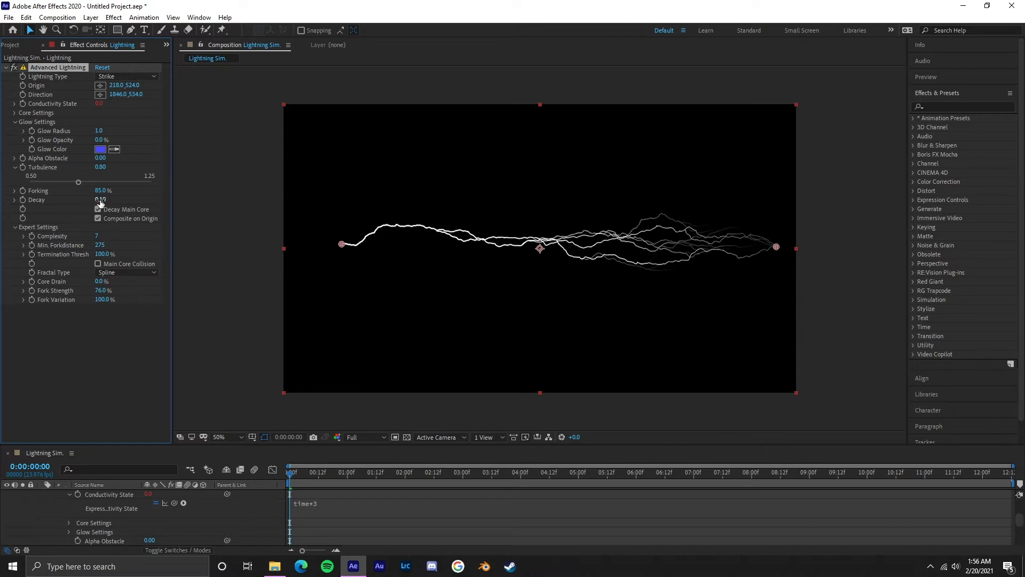
Step: Adjust the lightning's Decay to 0.11 and preview the animation
left_click_drag(97, 200, 108, 199)
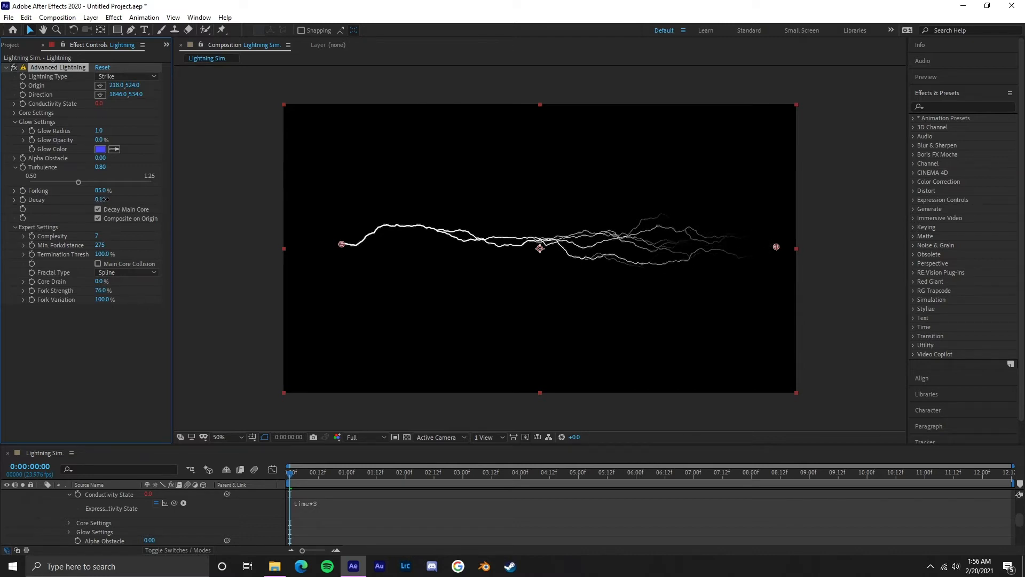
key("space")
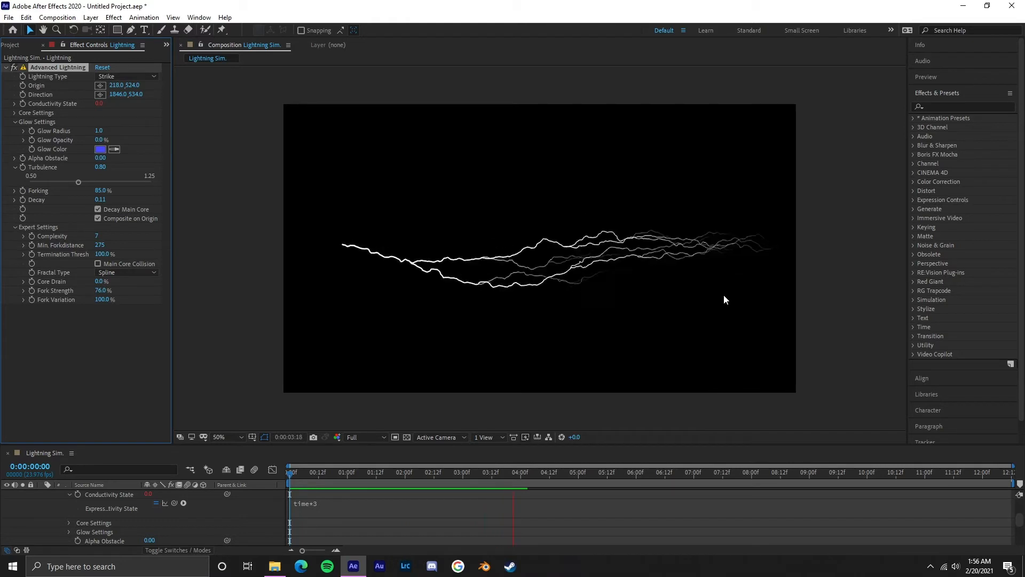
key("space")
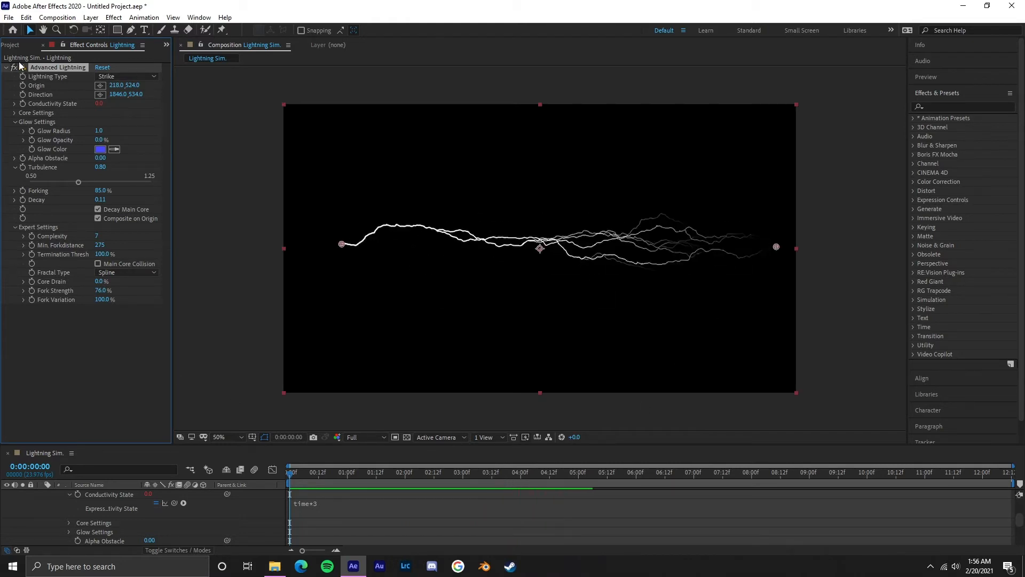
Step: Add the Turbulent Displace effect to the lightning and set its Amount to 70 and Size to 20
left_click(7, 67)
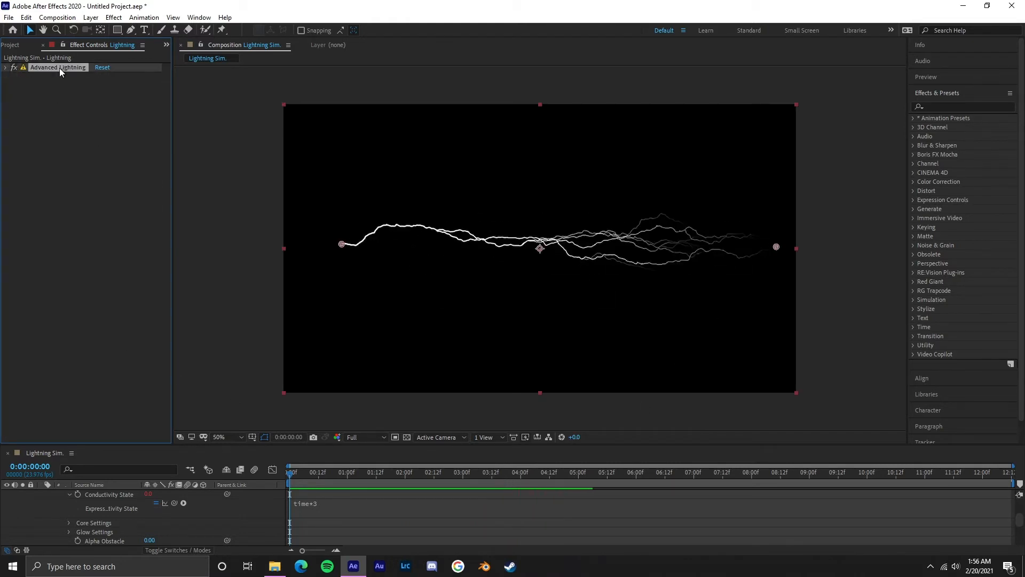
left_click(114, 17)
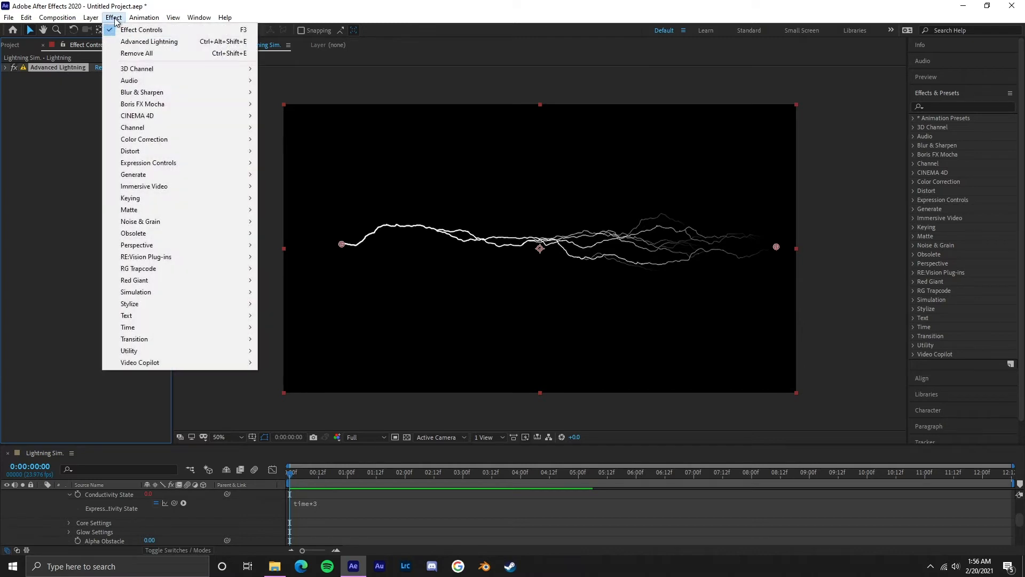
mouse_move(163, 150)
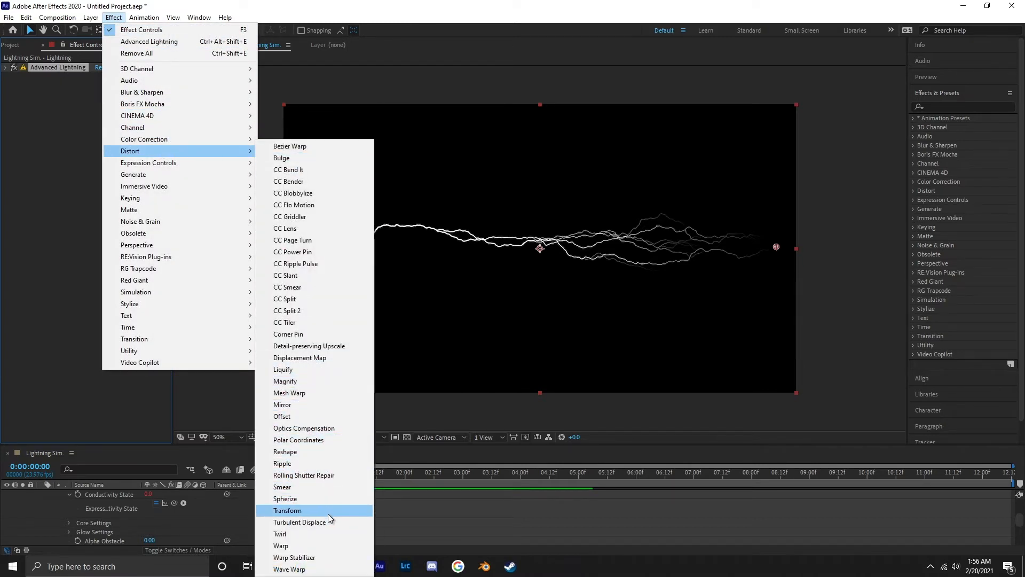
left_click(329, 523)
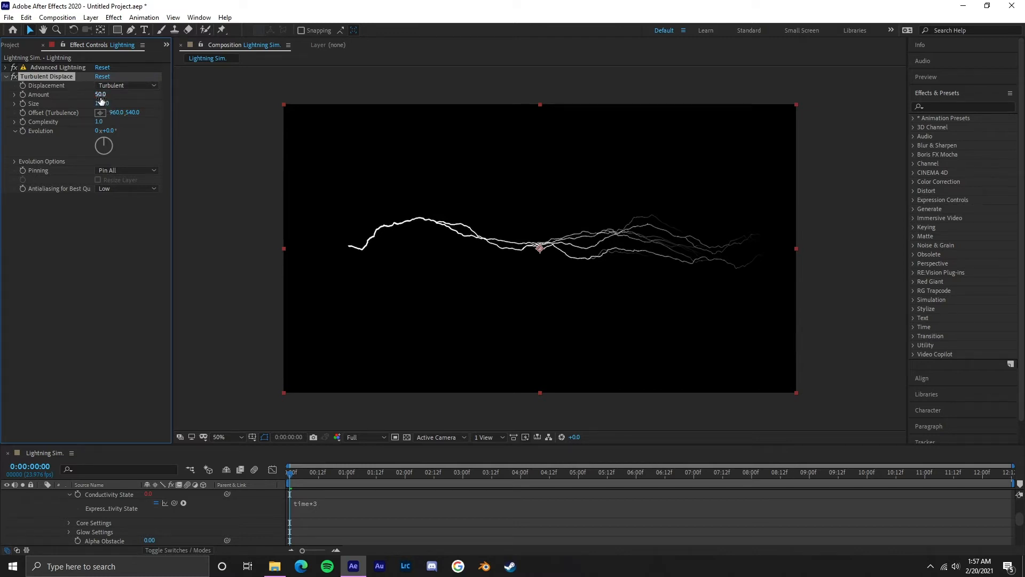
left_click_drag(101, 95, 68, 104)
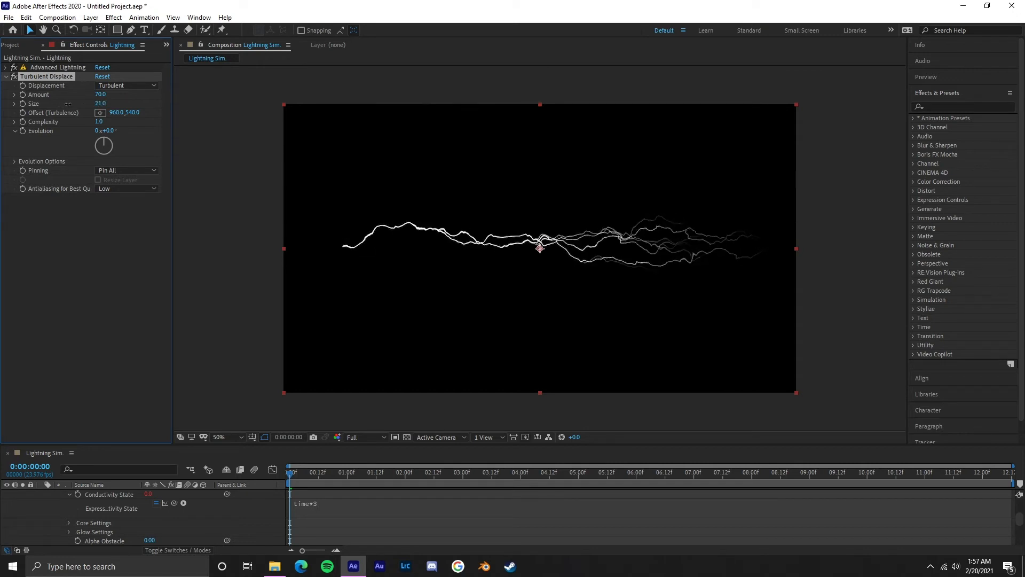
Step: Compare Turbulent Displace Complexity values of 2 and 3 on the bolt and settle on 2
left_click(98, 122)
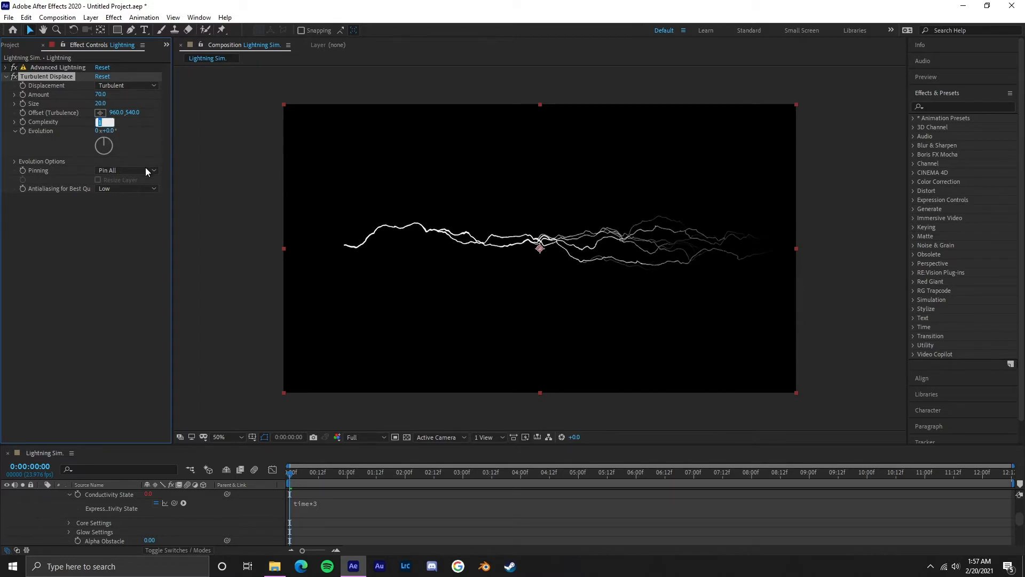
type("2")
key("Return")
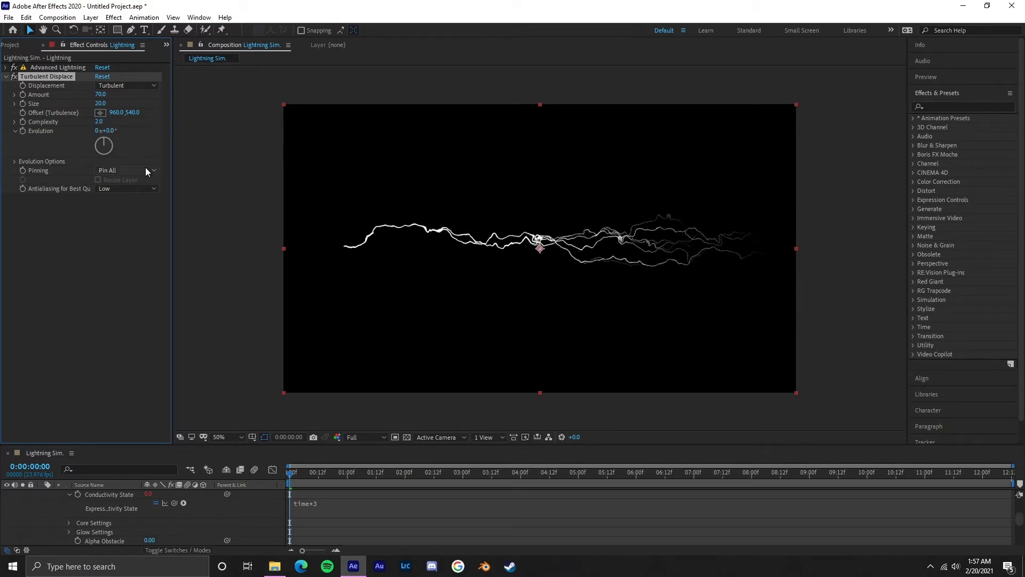
left_click(100, 122)
type("3")
key("Return")
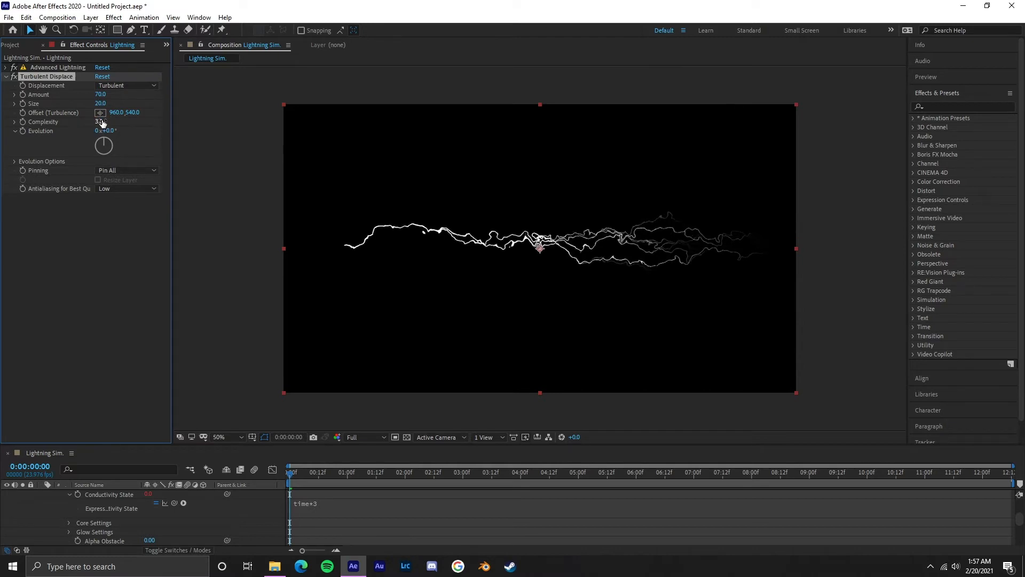
scroll(402, 258, "up", 4)
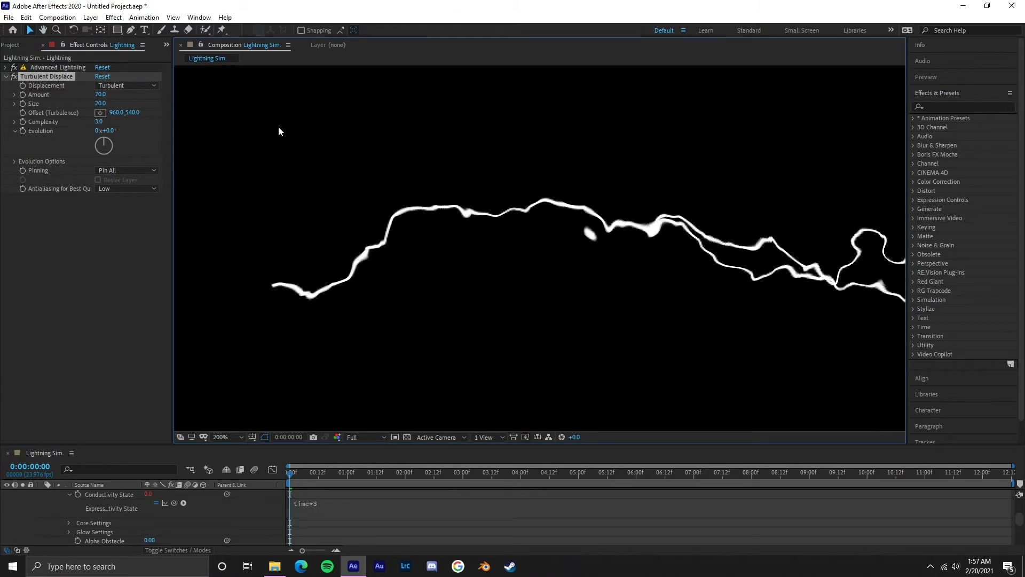
left_click(100, 121)
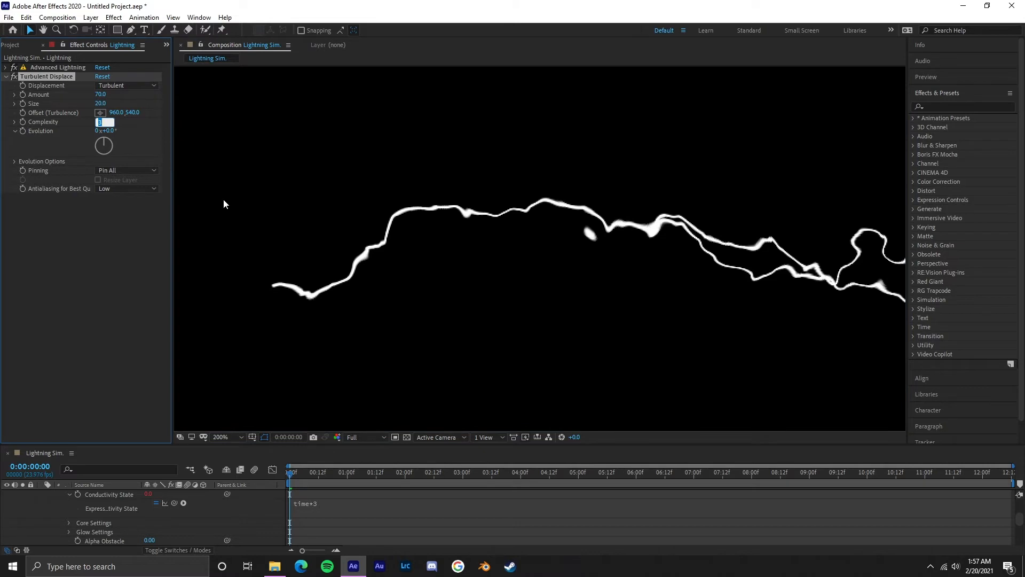
type("2")
key("Return")
key("comma")
key("comma")
left_click_drag(649, 263, 572, 258)
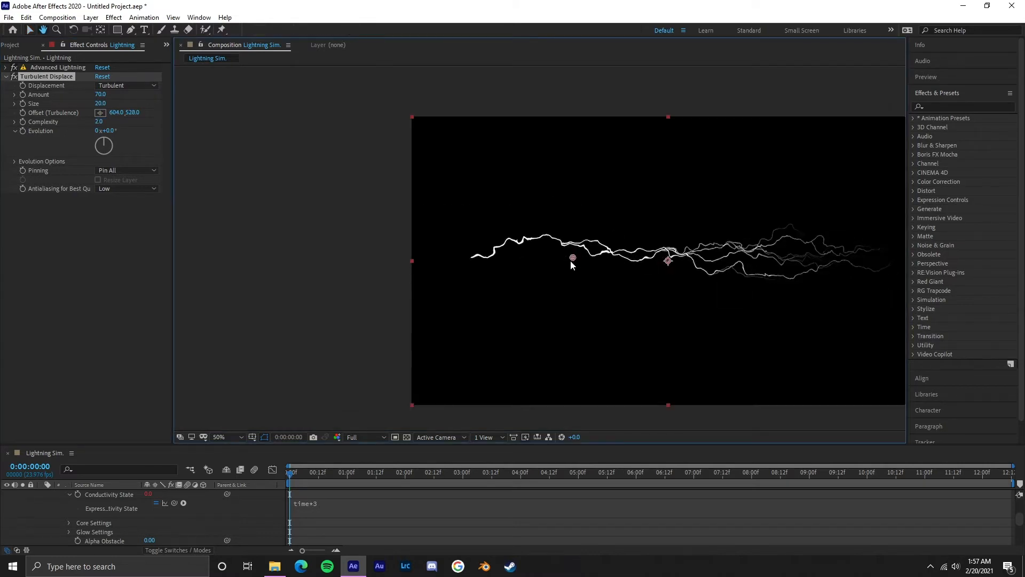
key("ctrl+z")
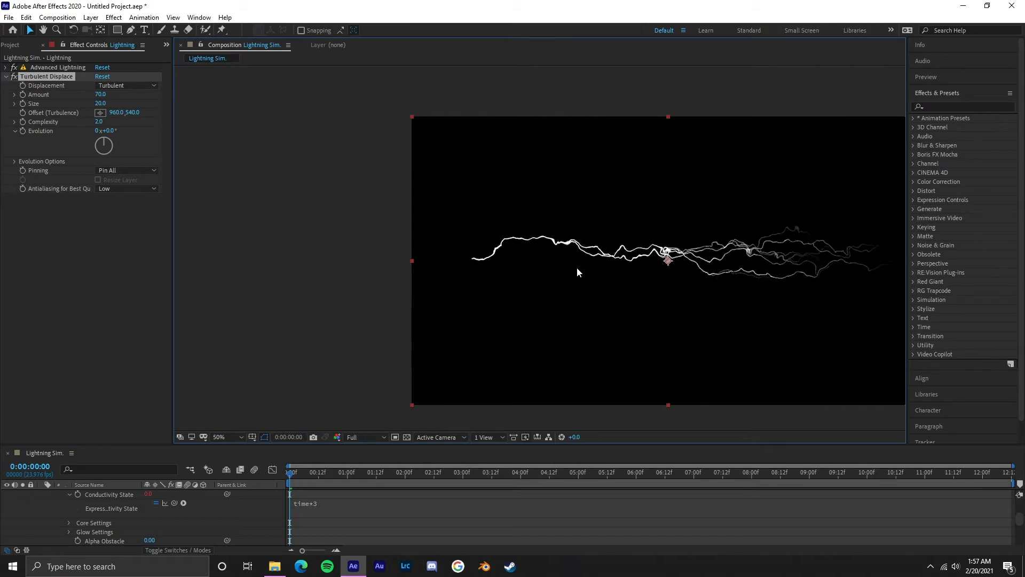
Step: Fit the composition in the viewer at up to 100% and preview the displaced lightning animation
left_click(230, 436)
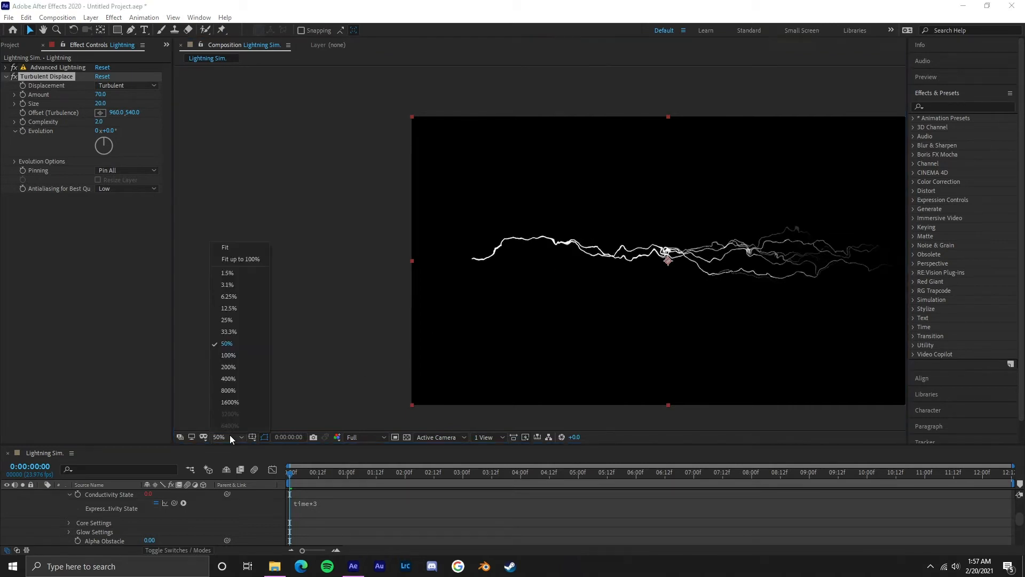
left_click(253, 260)
key("space")
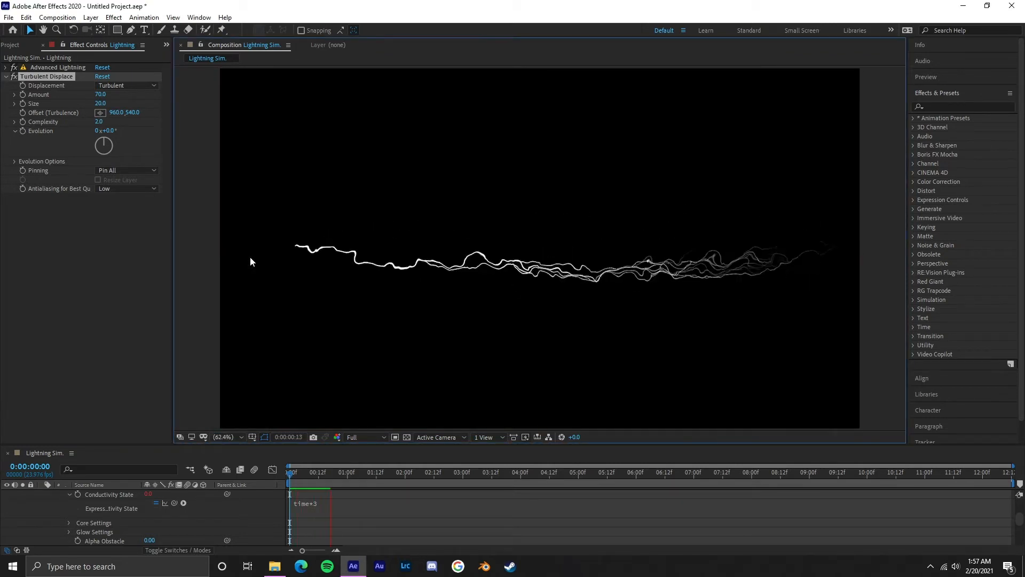
key("space")
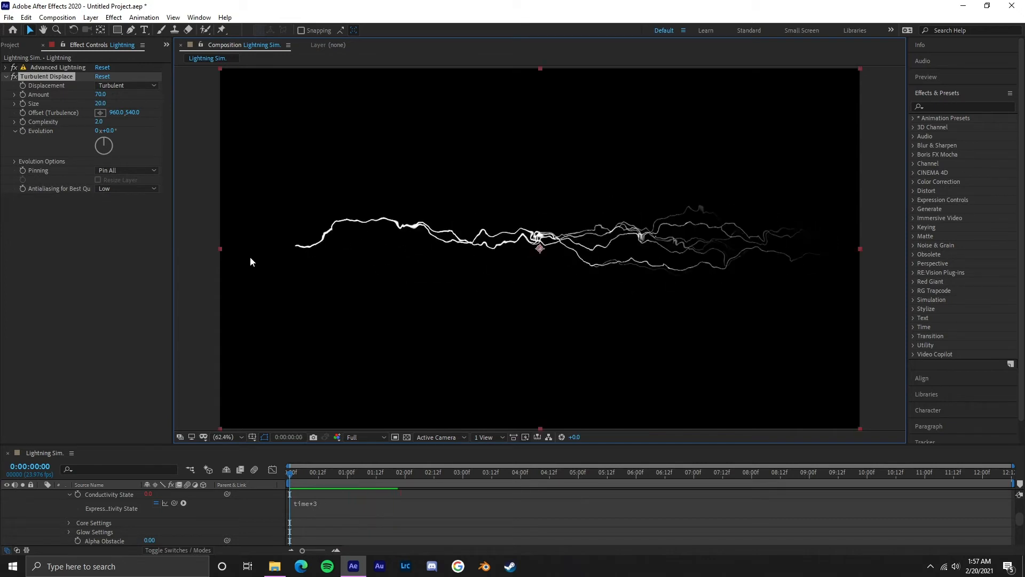
Step: Keyframe Offset (Turbulence) at the start, set it to 1705, 540 at 0:00:12:11, and preview the animation
left_click(22, 113)
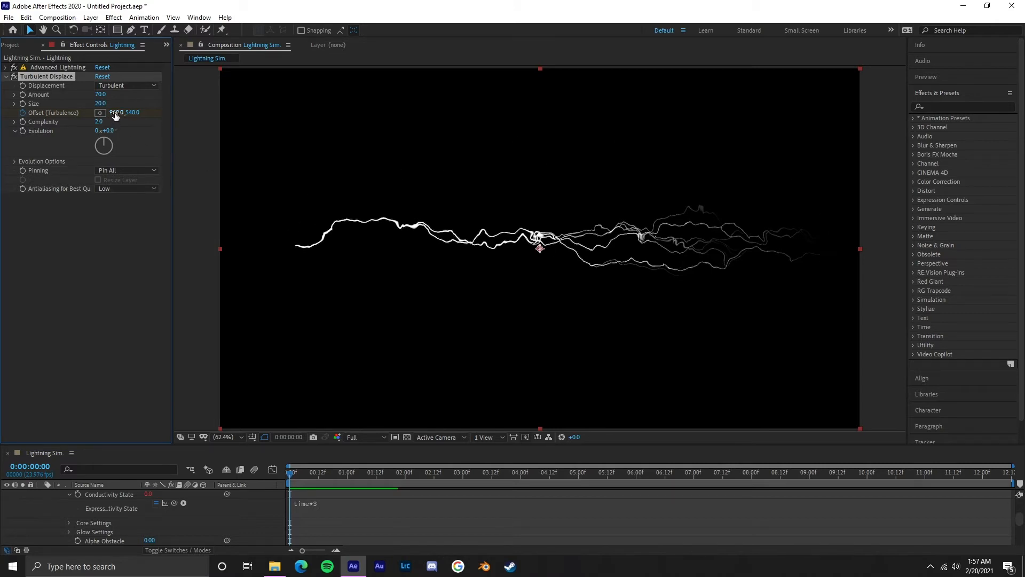
left_click(1009, 472)
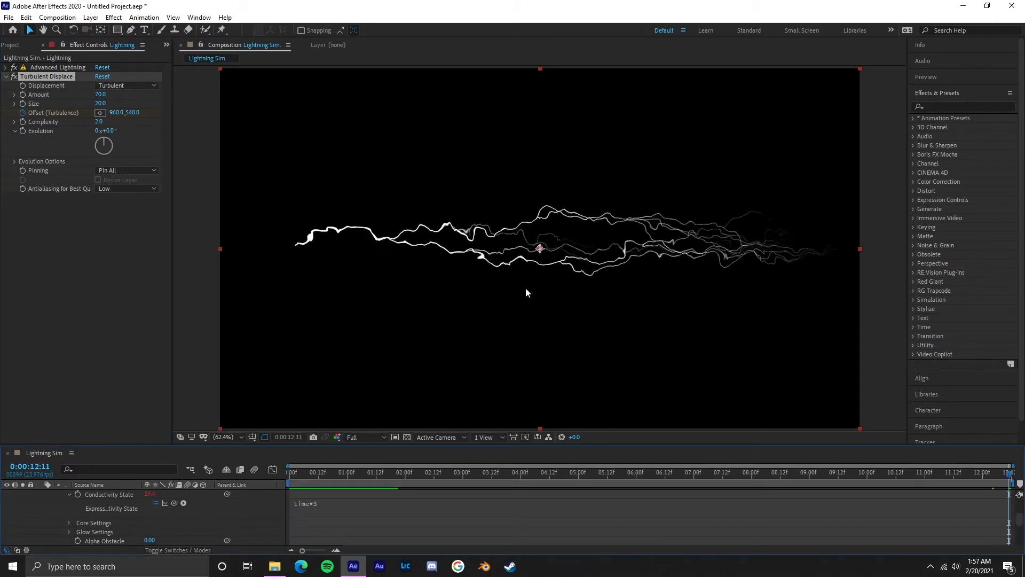
left_click_drag(117, 113, 542, 136)
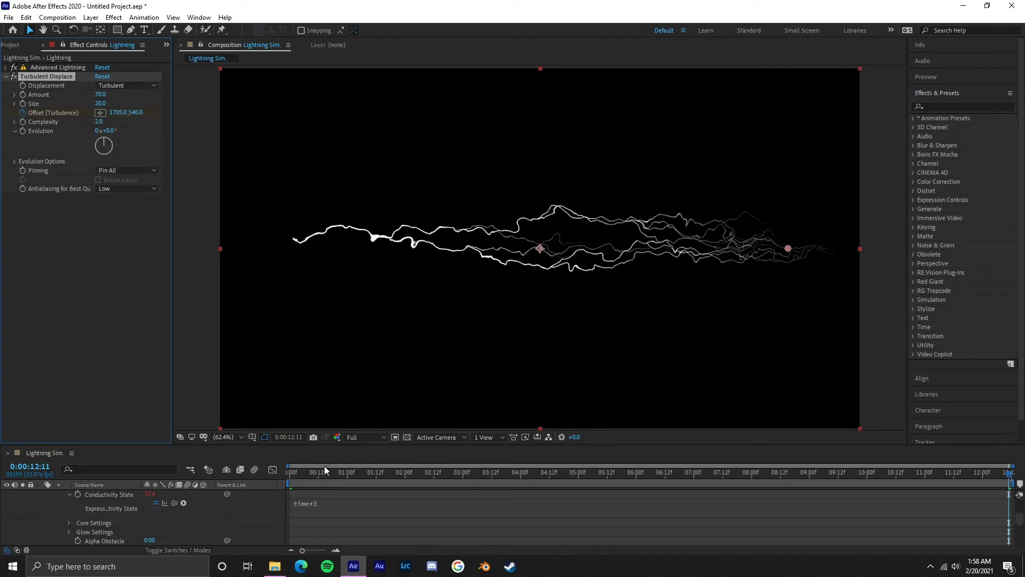
key("space")
key("ctrl+z")
key("space")
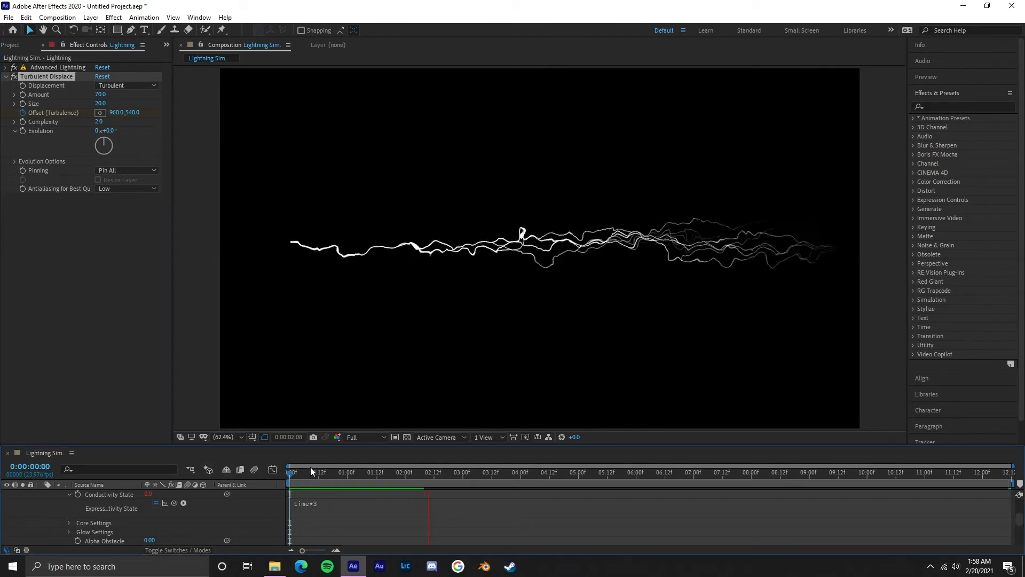
Step: Raise the Offset (Turbulence) keyframe at 0:00:12:11 to 2475, 540 and preview the motion
left_click(1010, 473)
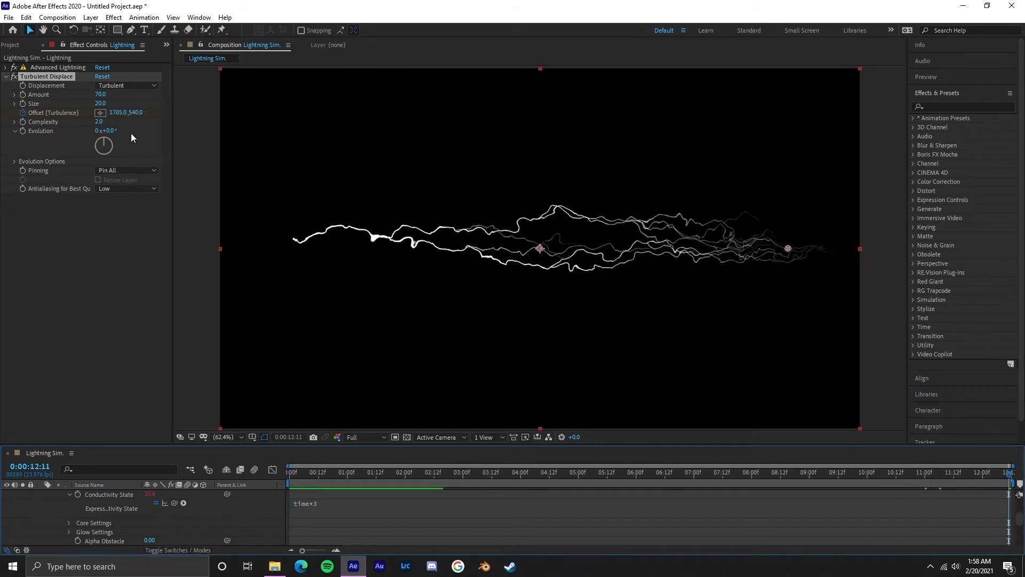
left_click_drag(116, 114, 512, 235)
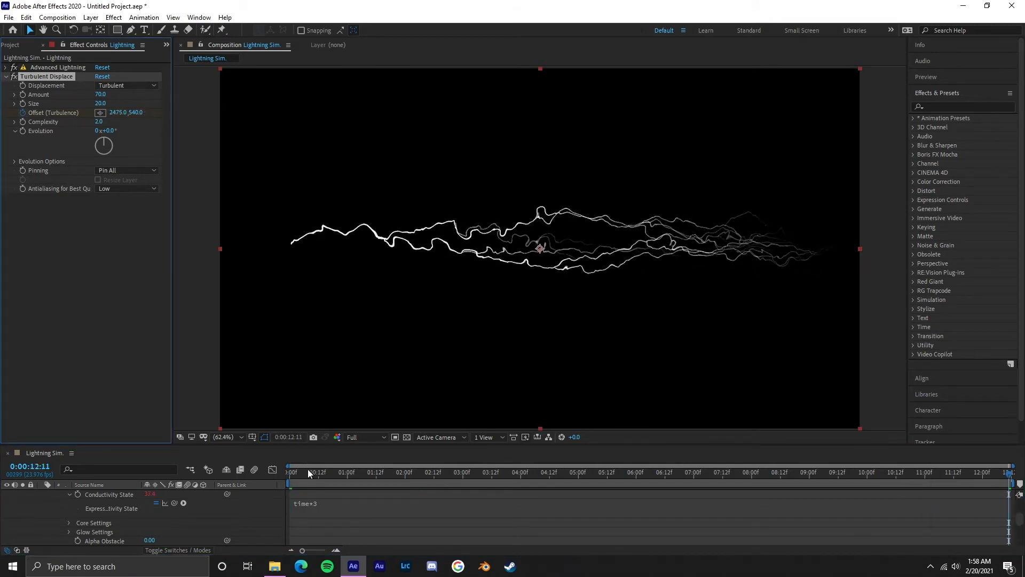
left_click(239, 479)
key("ctrl+z")
key("space")
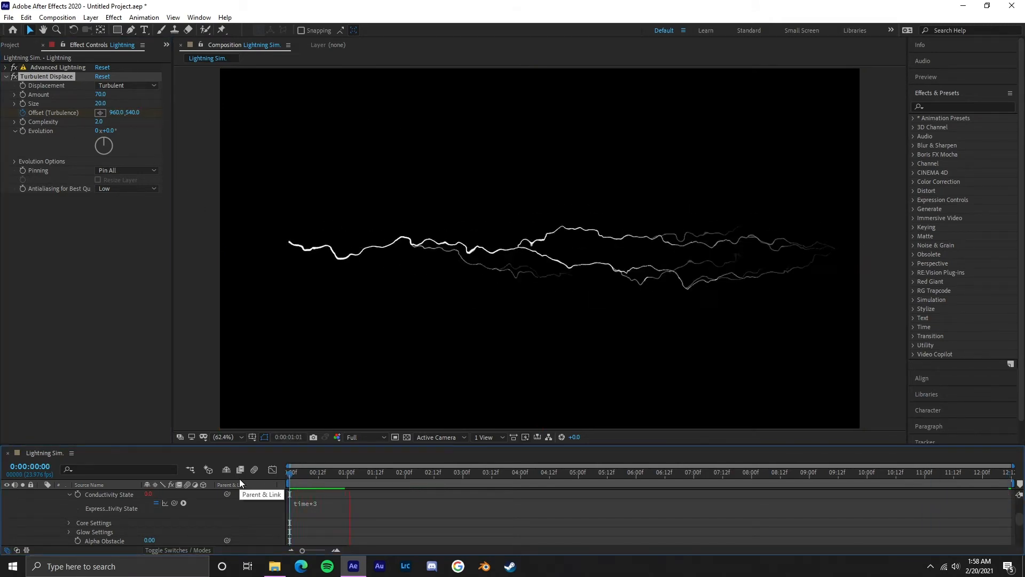
key("space")
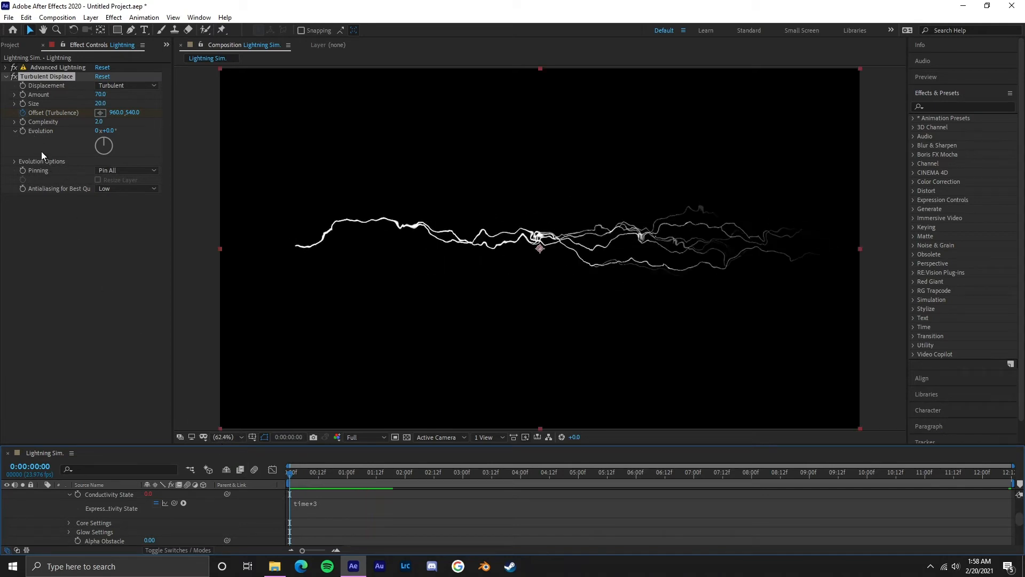
Step: Animate the Turbulent Displace Evolution with the expression time*15 and preview the result
left_click(24, 130, "alt")
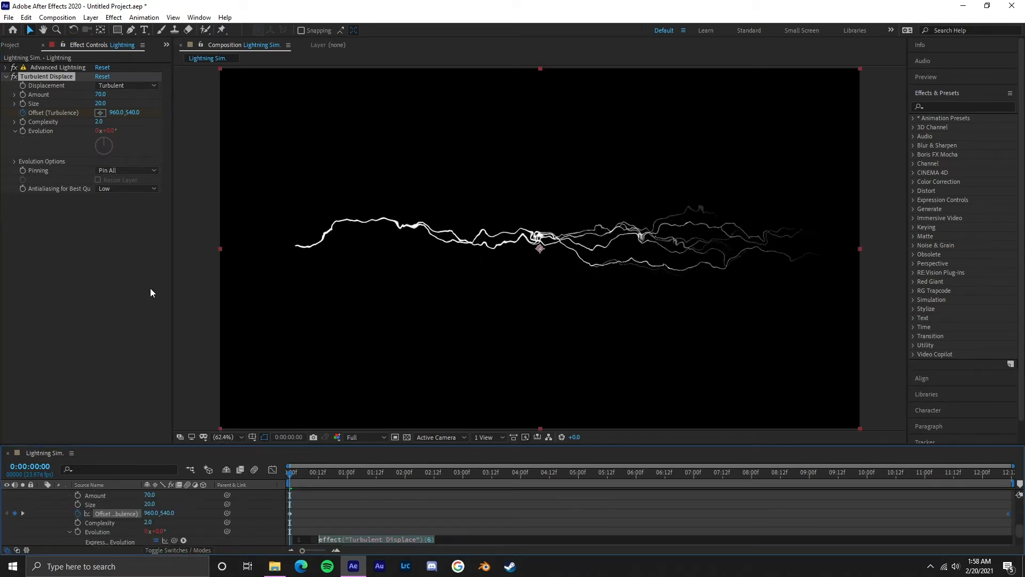
type("time")
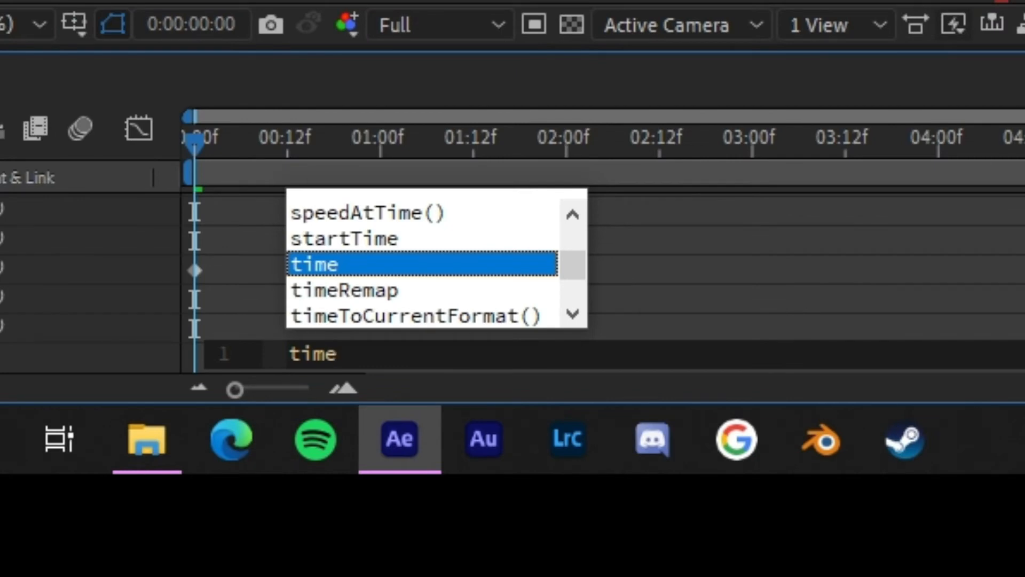
type("*15")
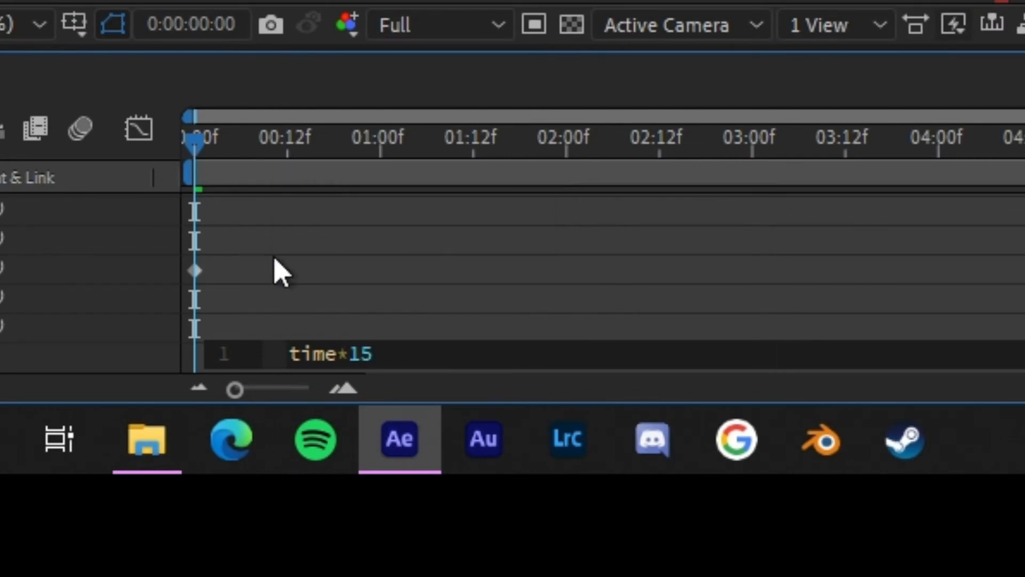
left_click(275, 271)
key("space")
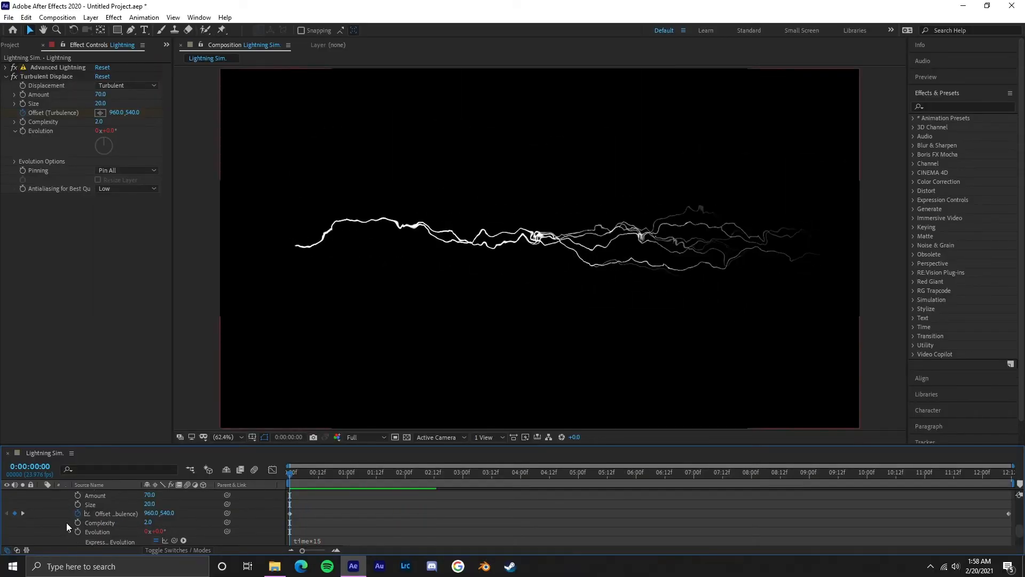
Step: Collapse the Lightning layer's properties and its Turbulent Displace settings, and add the Fractal Noise effect to the layer
scroll(59, 516, "up", 5)
left_click(42, 494)
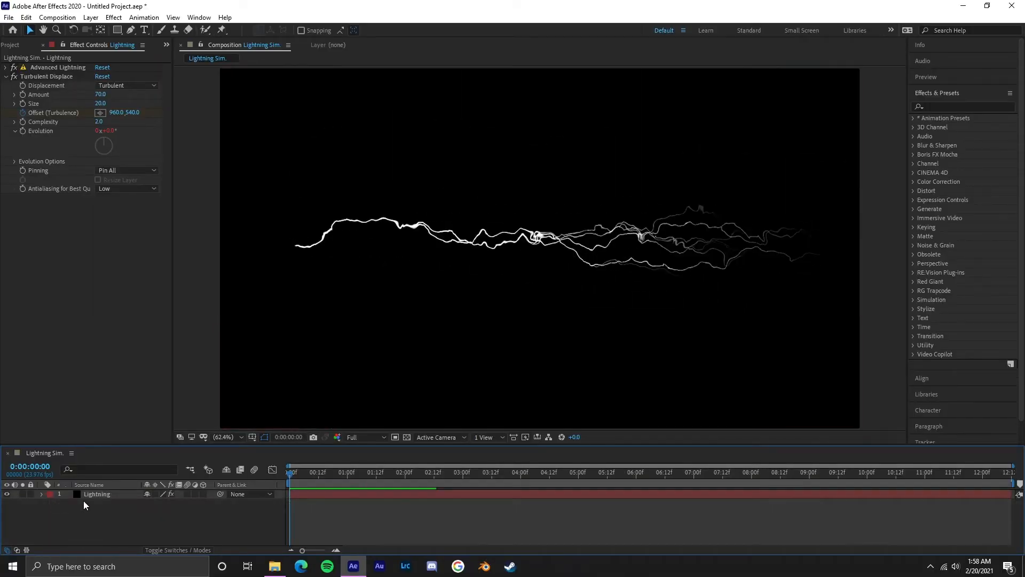
left_click(91, 495)
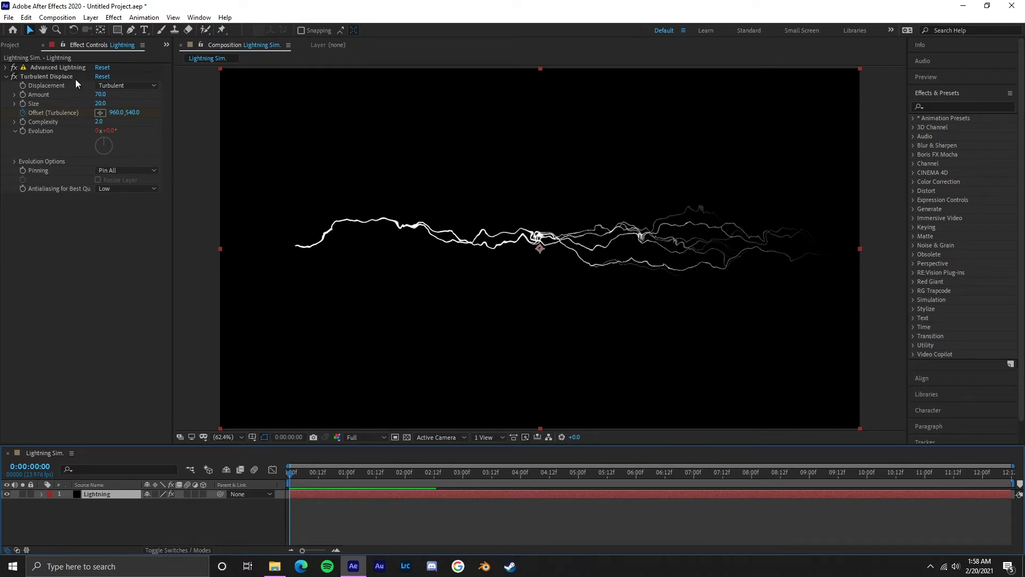
left_click(7, 77)
left_click(114, 17)
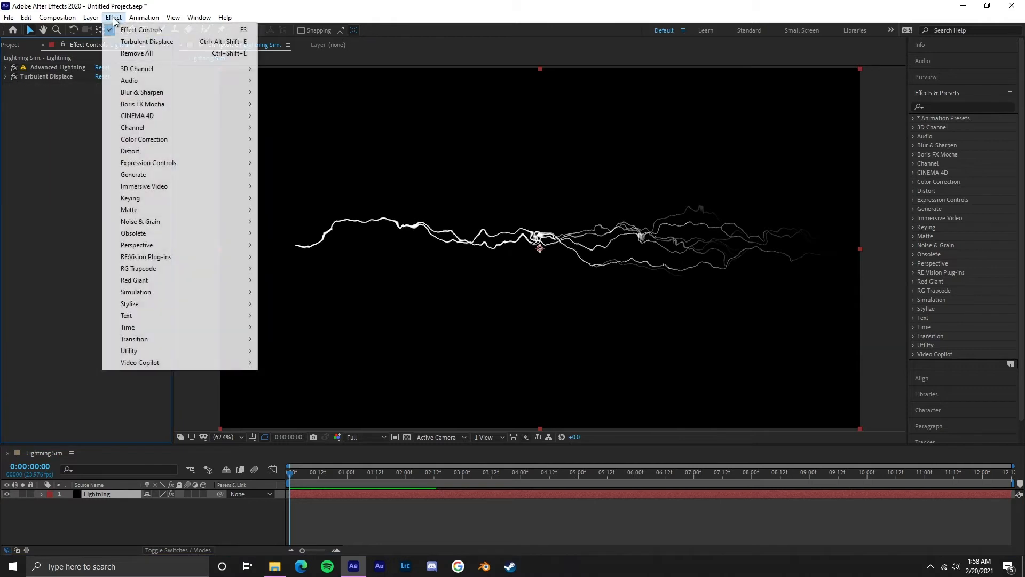
mouse_move(217, 286)
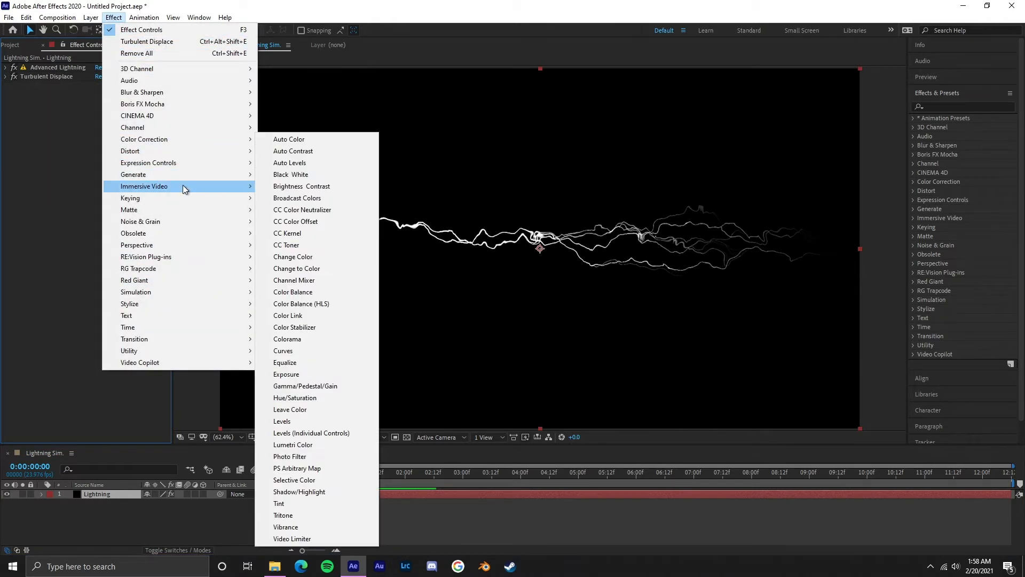
mouse_move(220, 221)
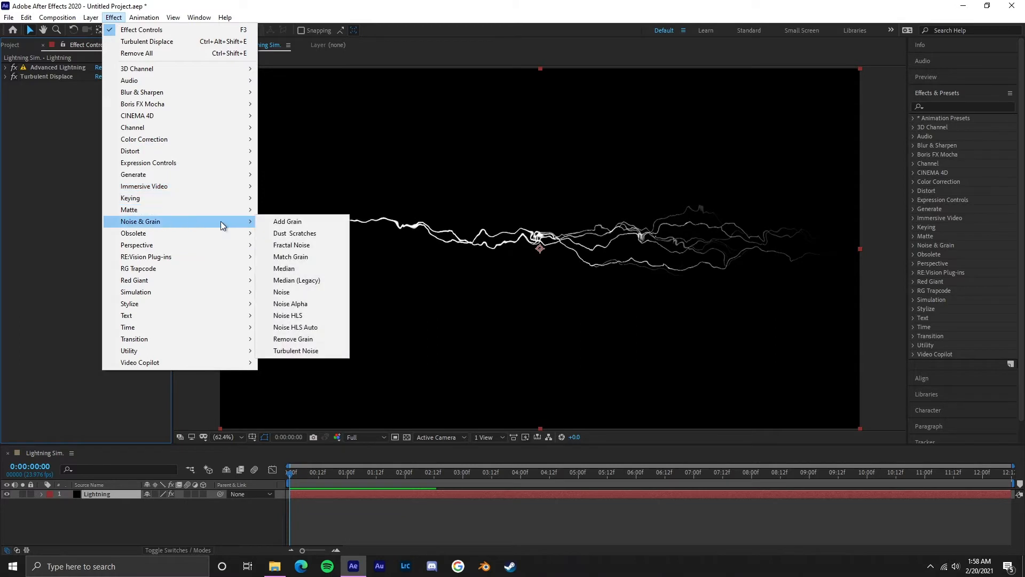
left_click(314, 247)
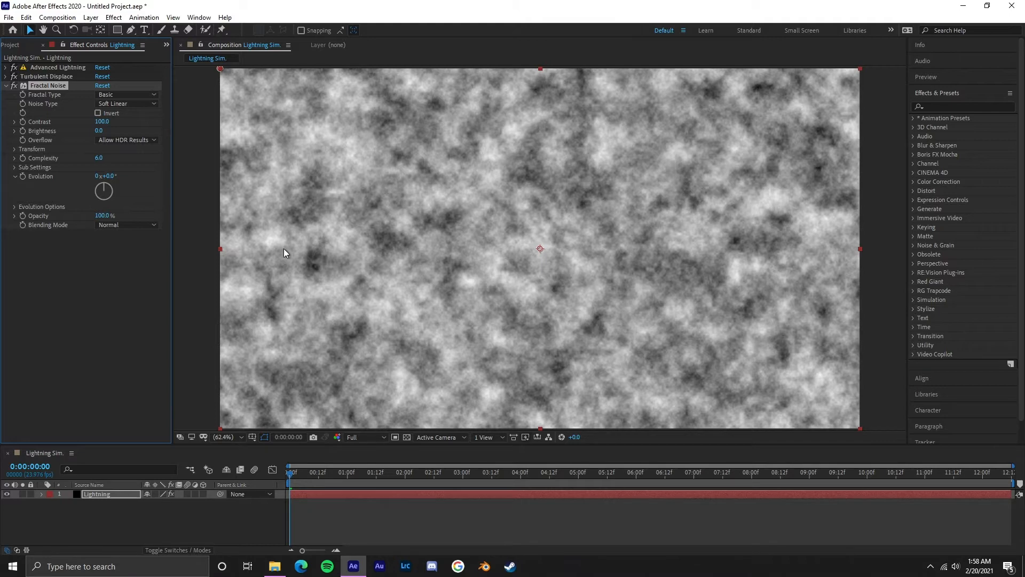
Step: Set the Fractal Noise blending mode to Multiply and inspect the bolt's texture up close
left_click(139, 225)
left_click(142, 277)
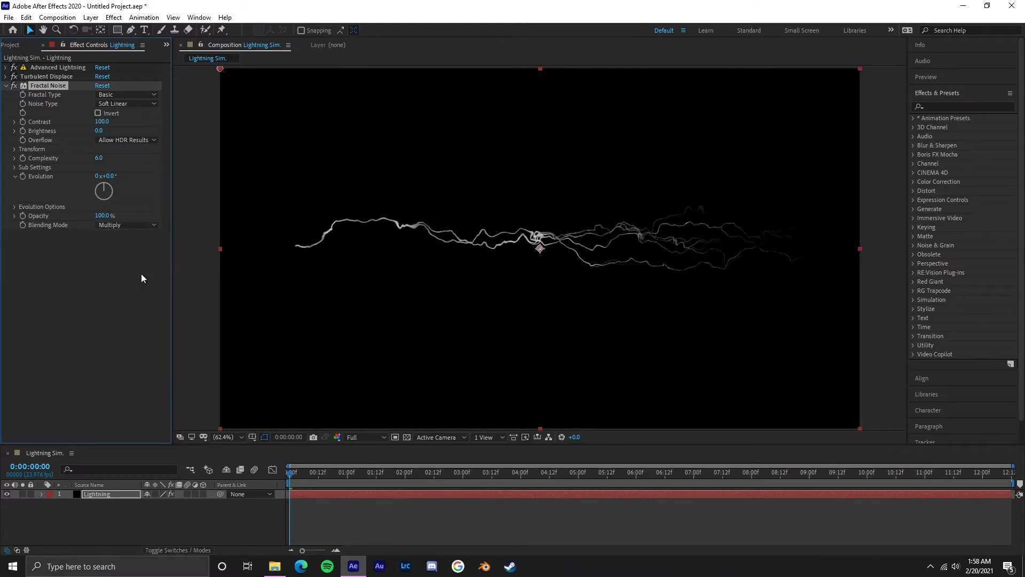
scroll(484, 254, "up", 5)
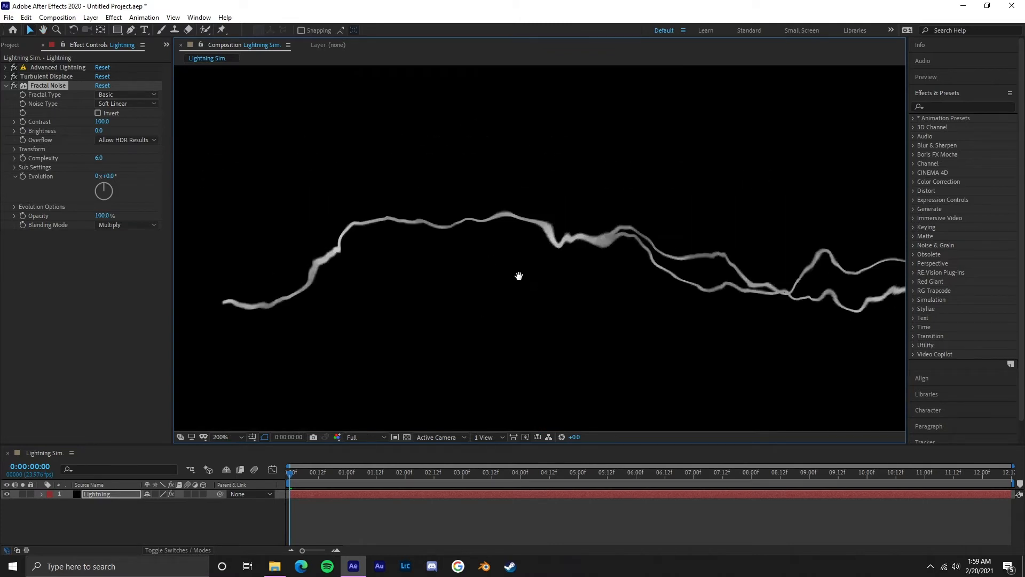
left_click_drag(599, 246, 575, 256)
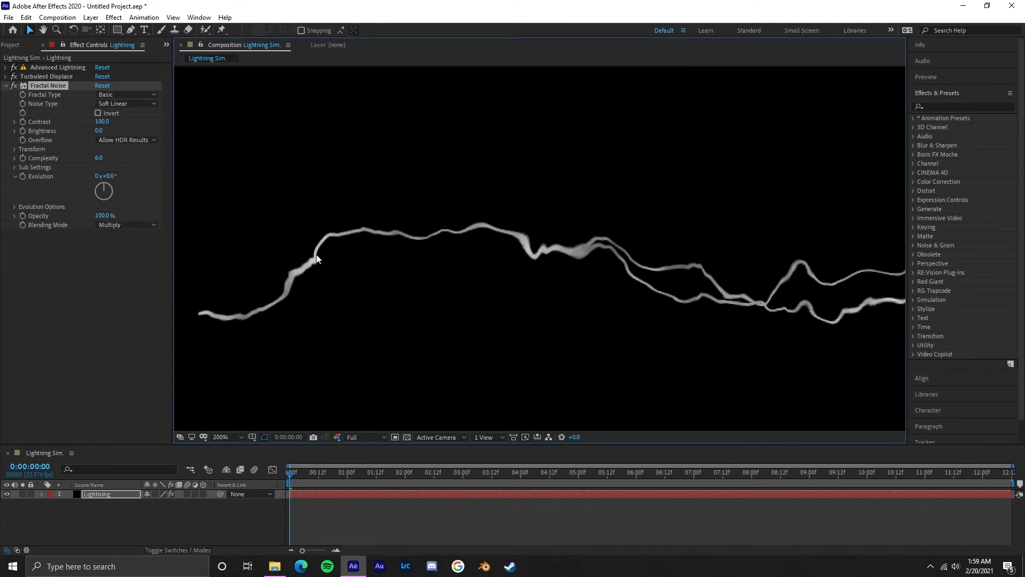
Step: Raise the Fractal Noise Contrast to 170 on the Lightning layer
mouse_move(648, 304)
left_mouse_down()
mouse_move(783, 320)
mouse_move(645, 320)
left_mouse_up()
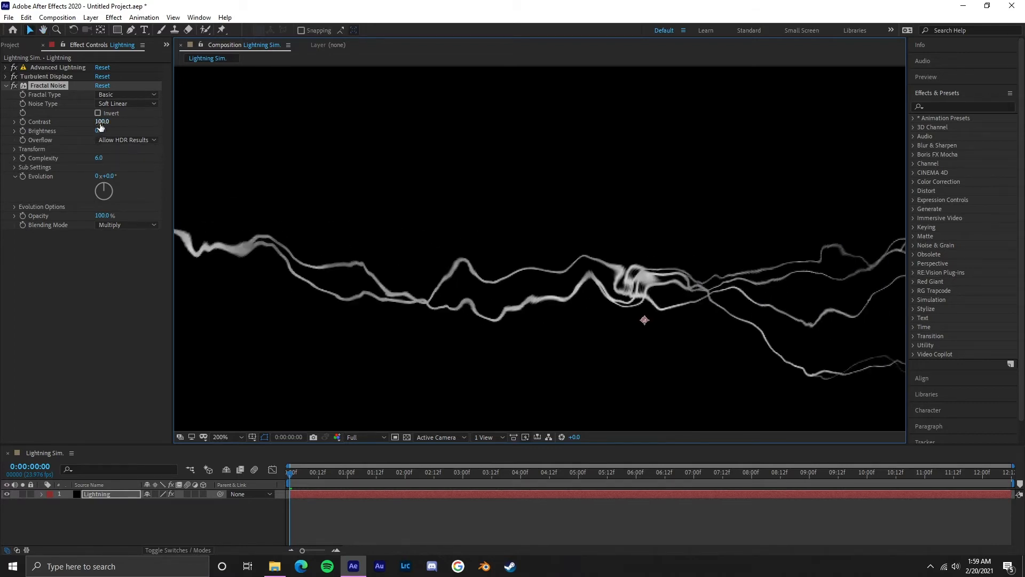
left_click(101, 122)
type("1")
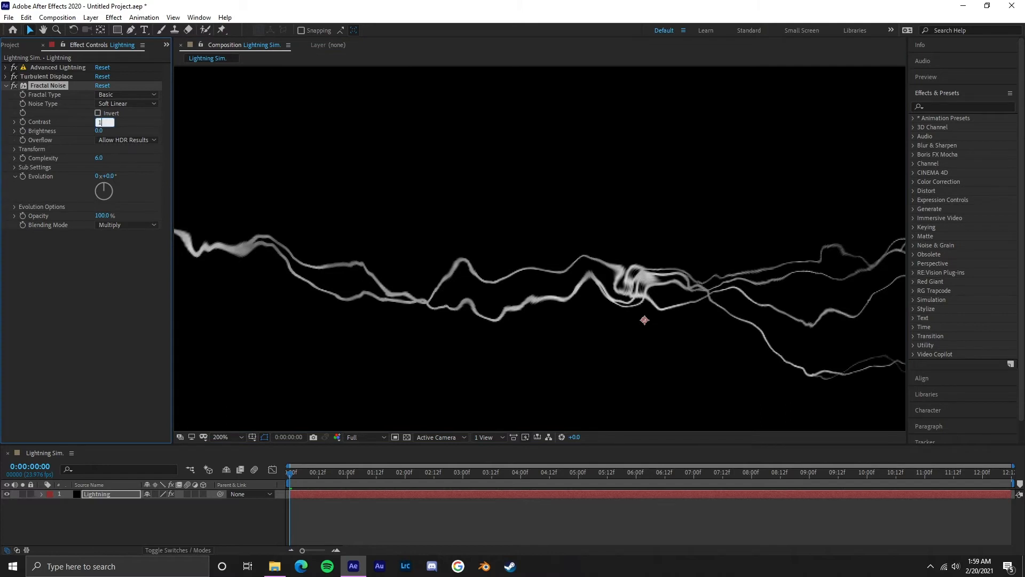
type("70")
key("Return")
scroll(576, 234, "down", 2)
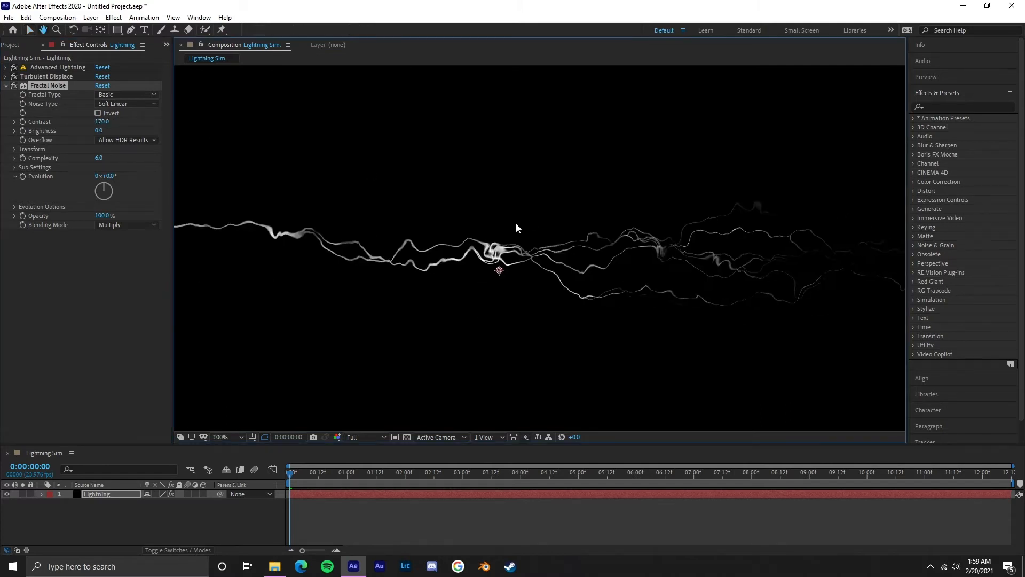
Step: Lower the Fractal Noise Brightness to -10 to darken the bolt's texture
left_click(99, 130)
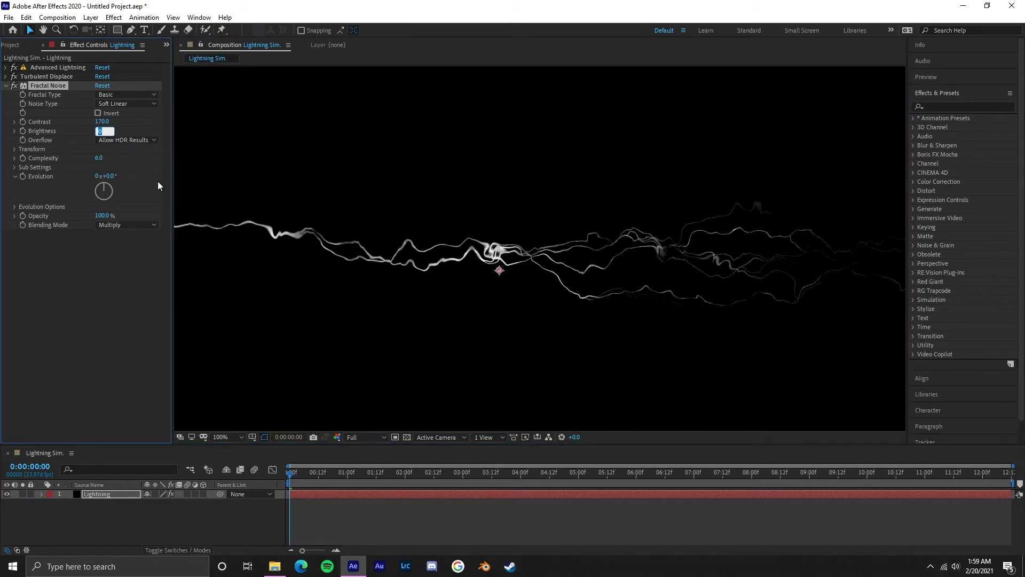
type("-10")
key("Return")
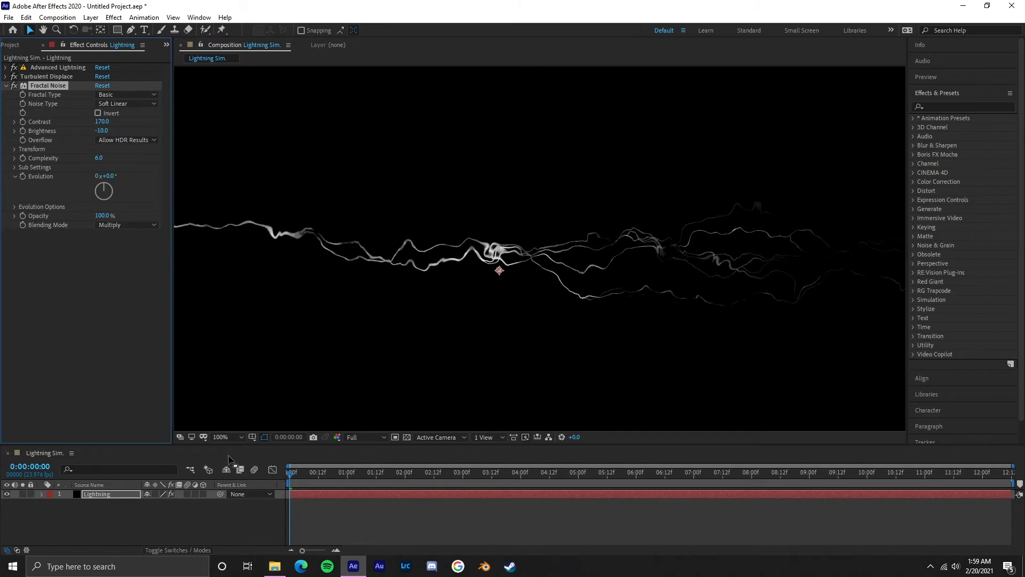
left_click(227, 437)
left_click(248, 263)
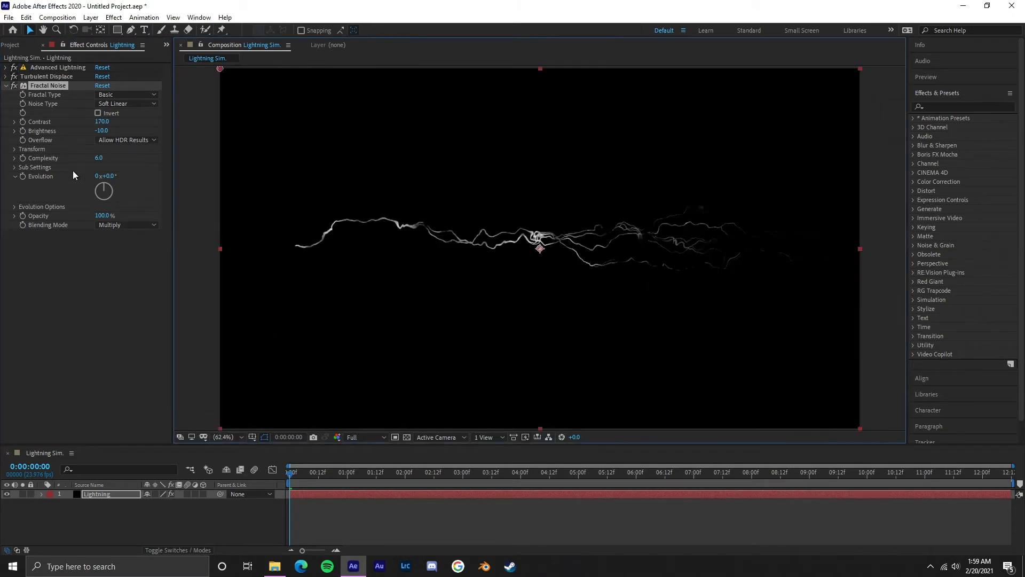
Step: Animate the Fractal Noise Random Seed under Evolution Options with the expression time*15 and preview the result
left_click(14, 207)
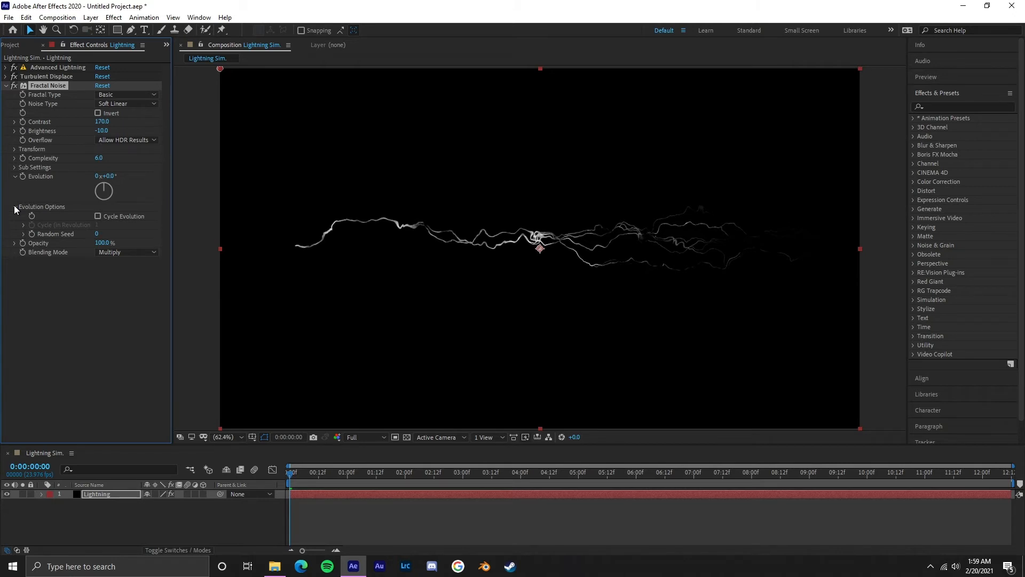
left_click(98, 234)
left_click(127, 307)
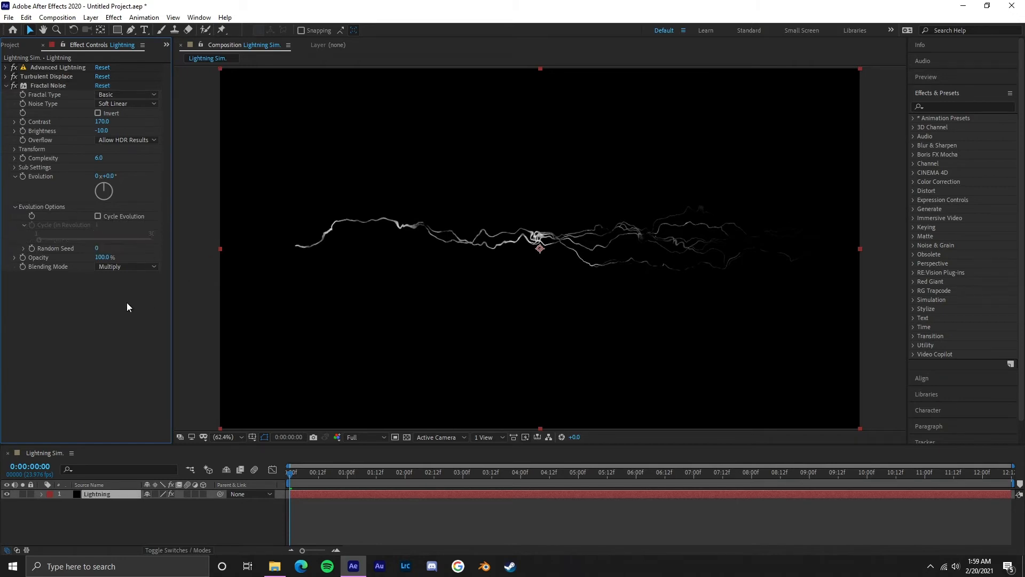
left_click(33, 251, "alt")
type("time*")
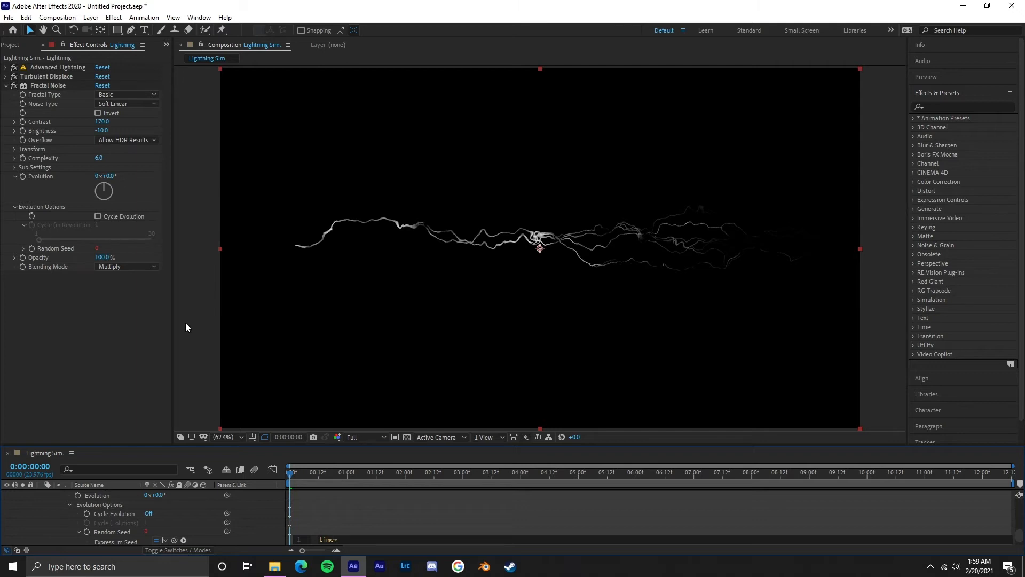
type("15")
left_click(143, 350)
key("space")
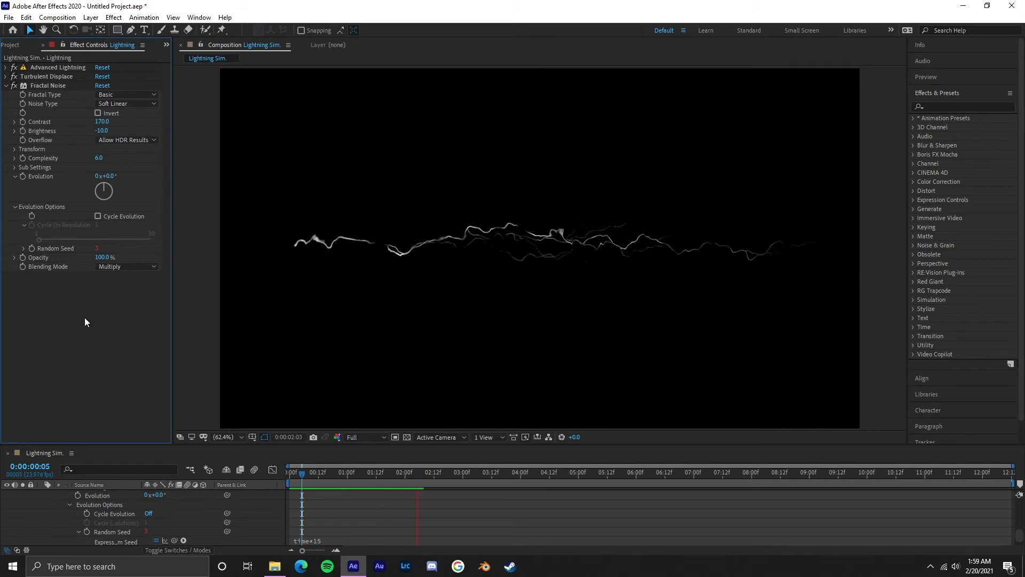
key("space")
Step: Collapse the Fractal Noise settings and the Lightning layer's properties
left_click(5, 85)
scroll(63, 500, "up", 6)
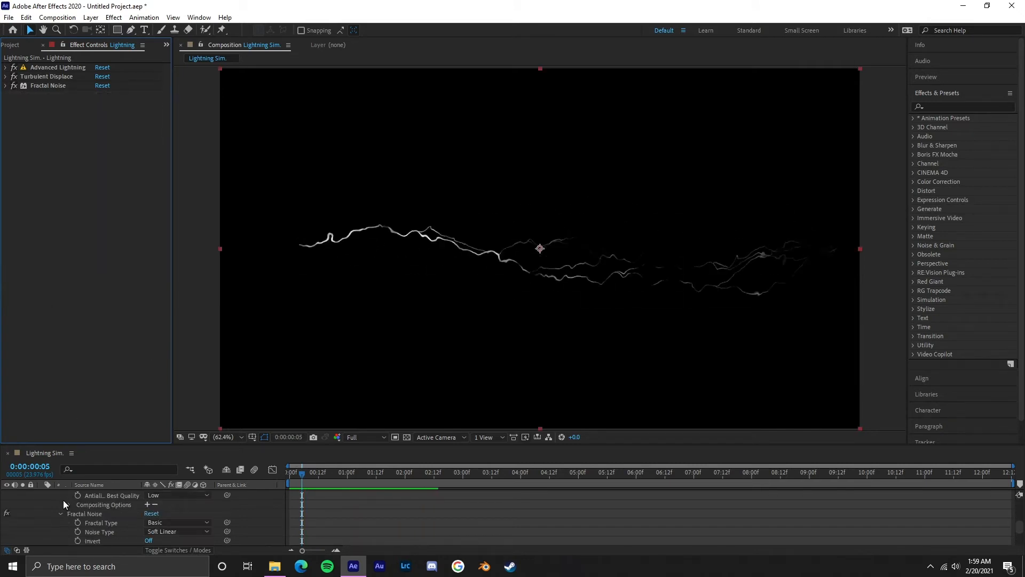
scroll(62, 499, "up", 3)
left_click(42, 494)
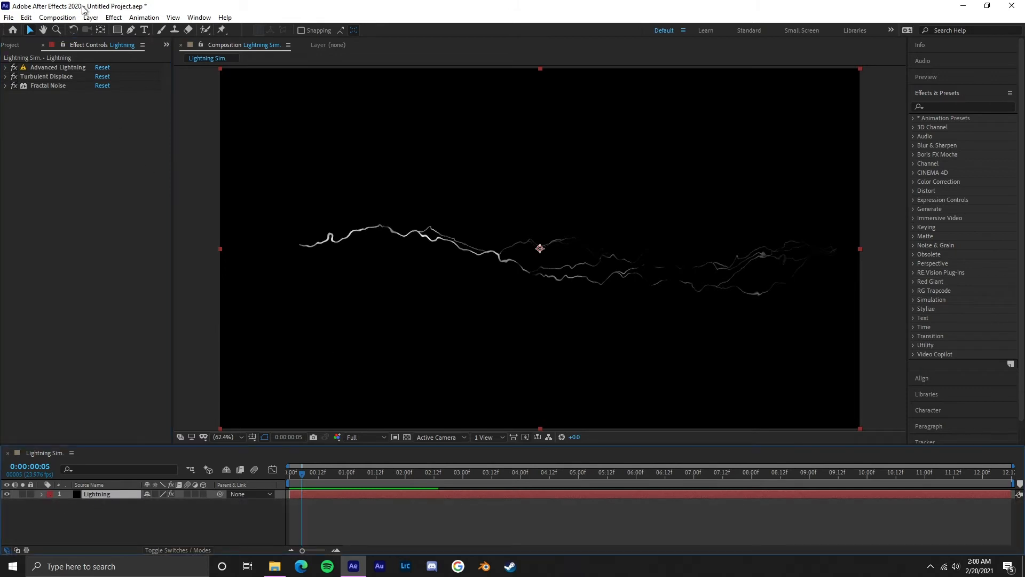
Step: Add an adjustment layer above the Lightning layer and rename it Motion Blur
left_click(90, 18)
mouse_move(101, 30)
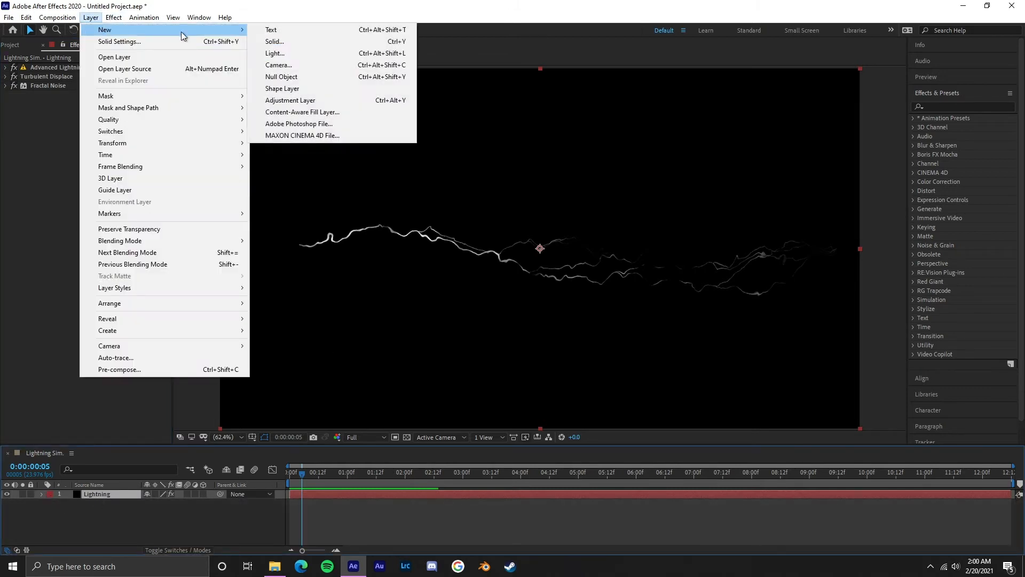
left_click(319, 99)
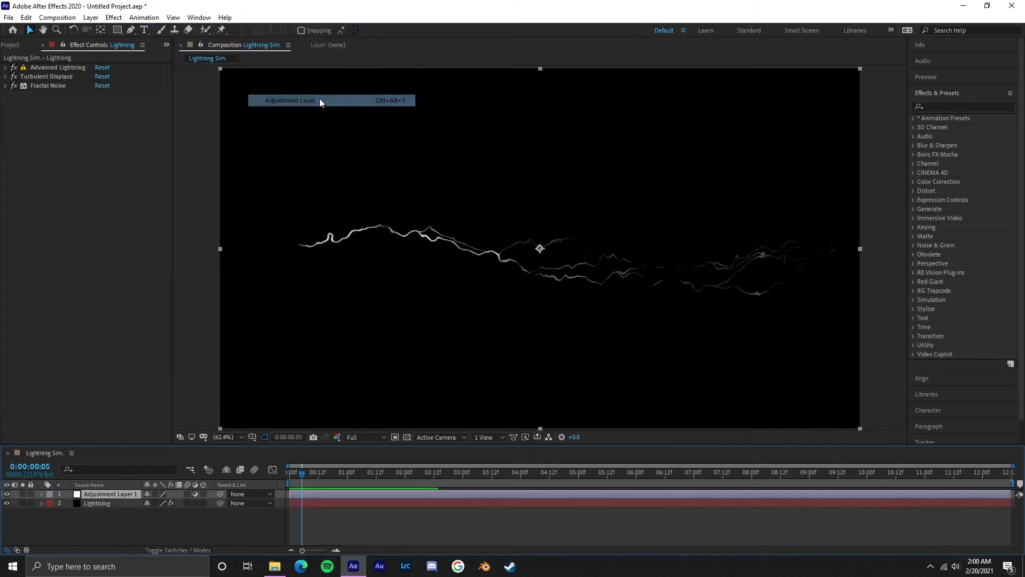
right_click(121, 492)
left_click(149, 481)
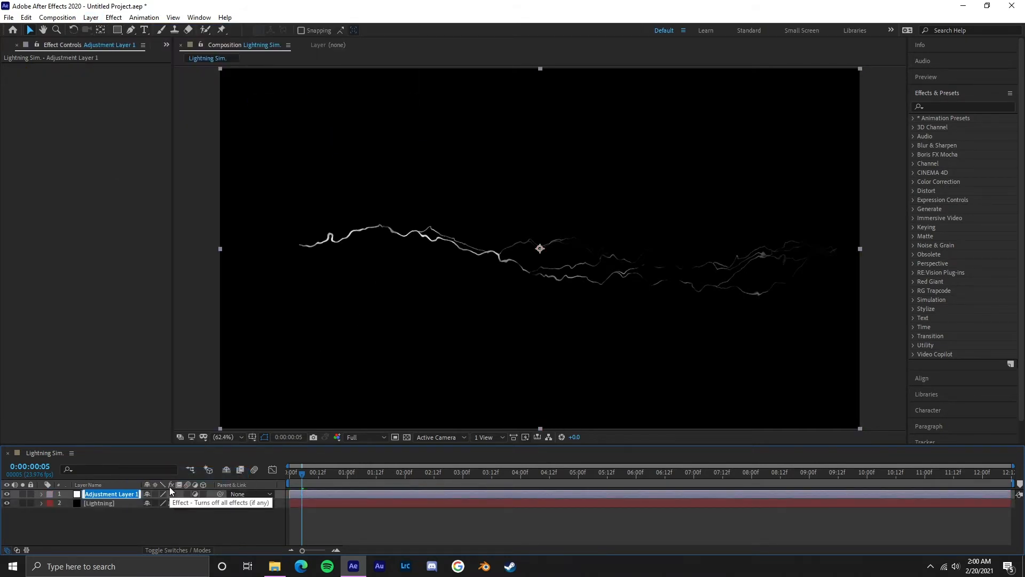
type("Motion Blur")
key("Return")
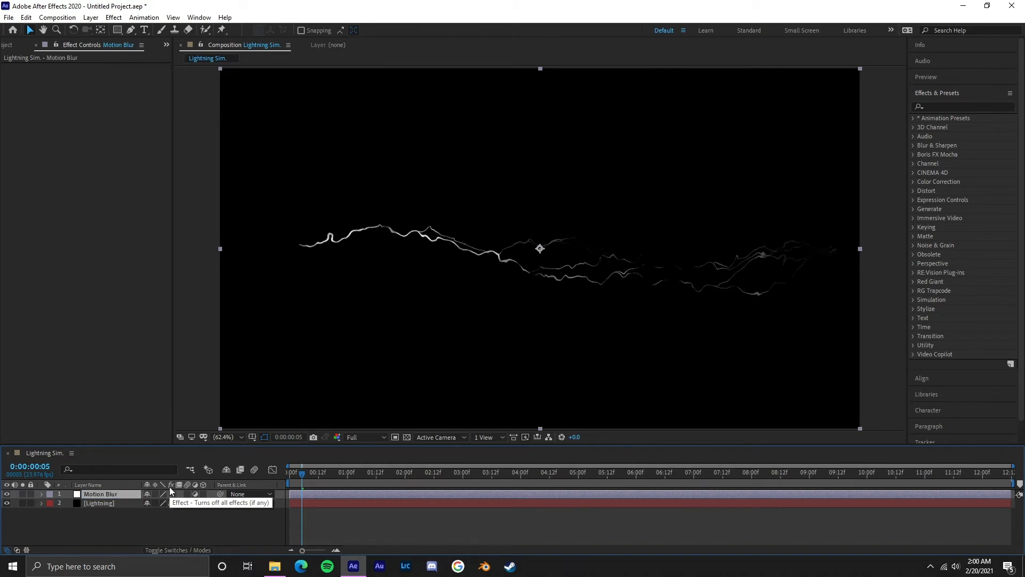
Step: Apply the CC Force Motion Blur effect to the Motion Blur adjustment layer
left_click(130, 505)
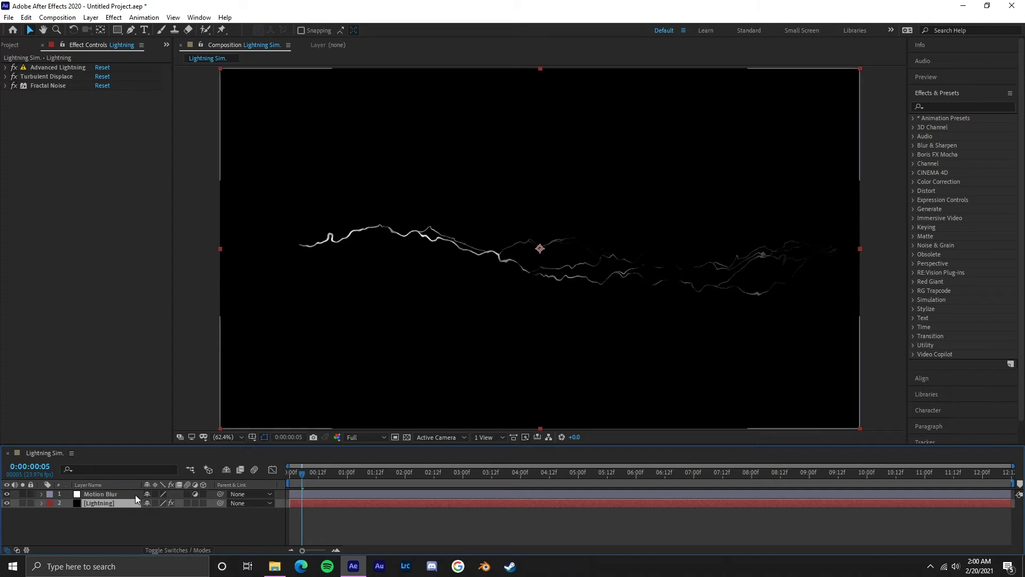
left_click(133, 495)
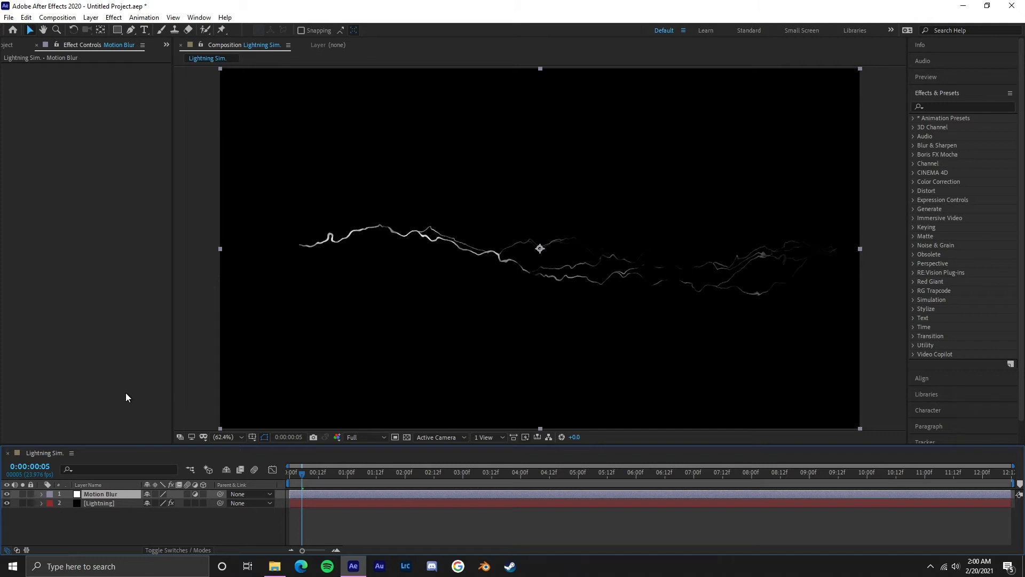
left_click(114, 17)
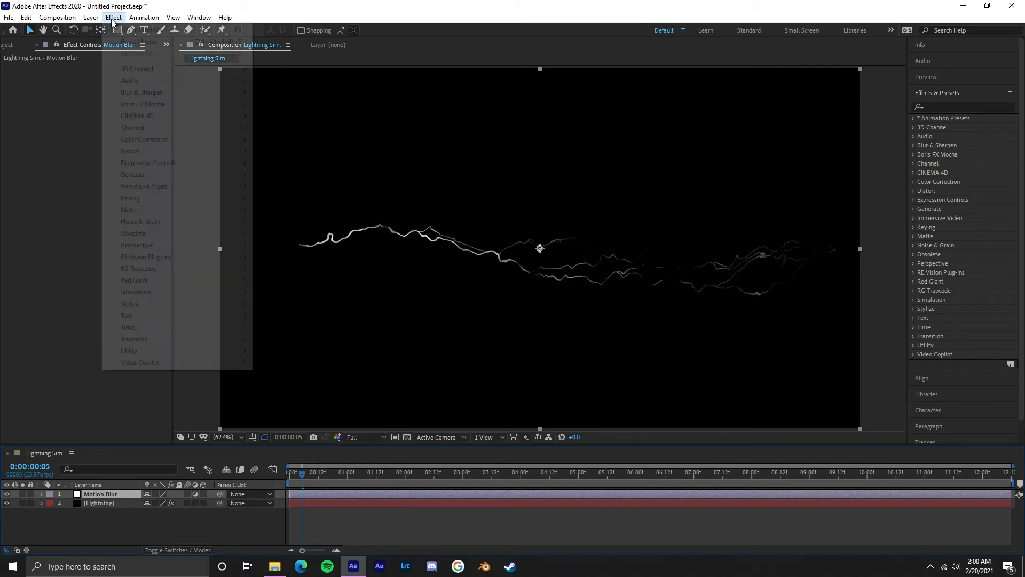
mouse_move(178, 327)
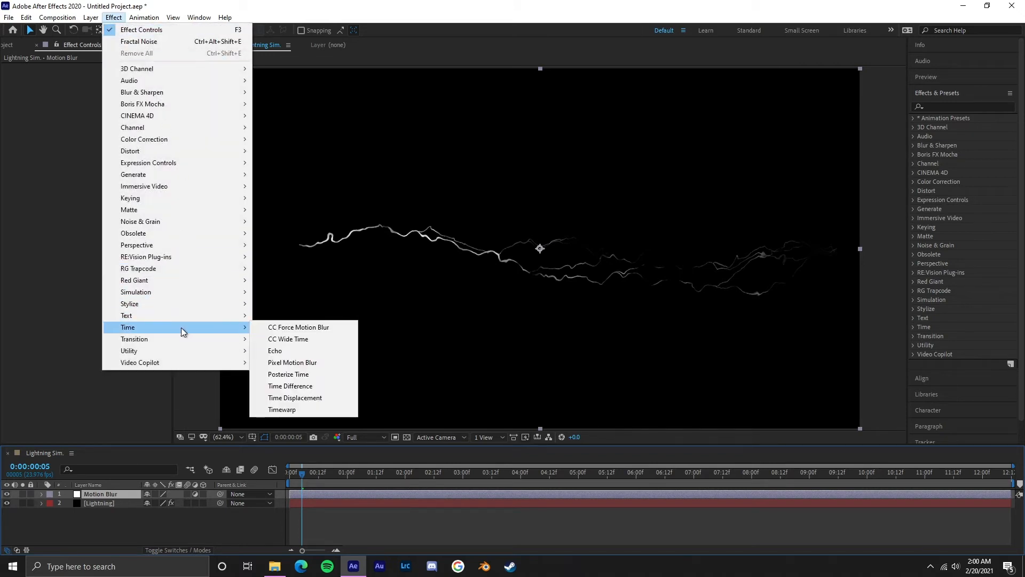
left_click(319, 332)
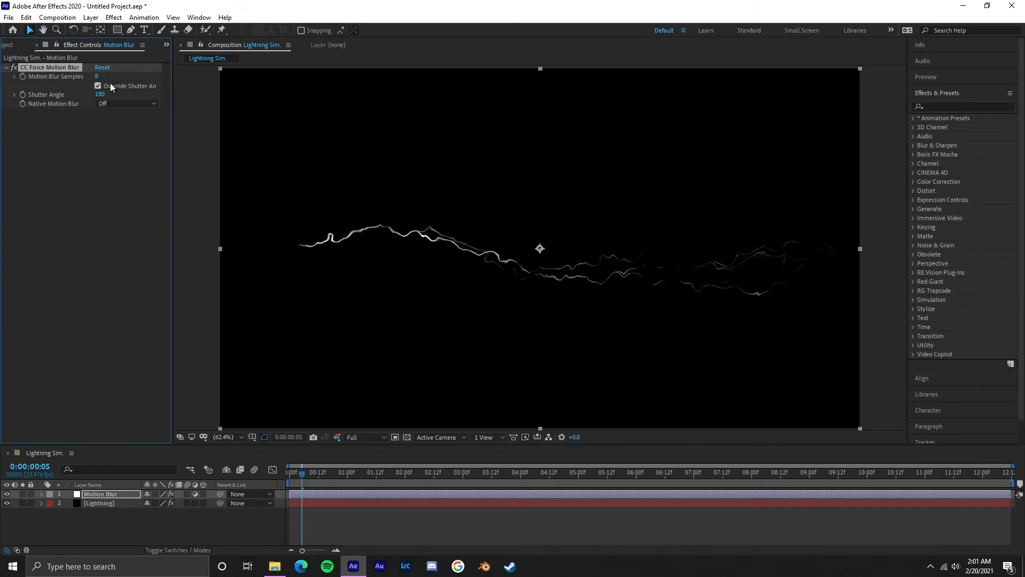
Step: Compare the bolt up close with CC Force Motion Blur switched off and on, including at frame 0:00:00:06
left_click(15, 69)
left_click(15, 70)
scroll(755, 281, "up", 2)
scroll(636, 283, "up", 2)
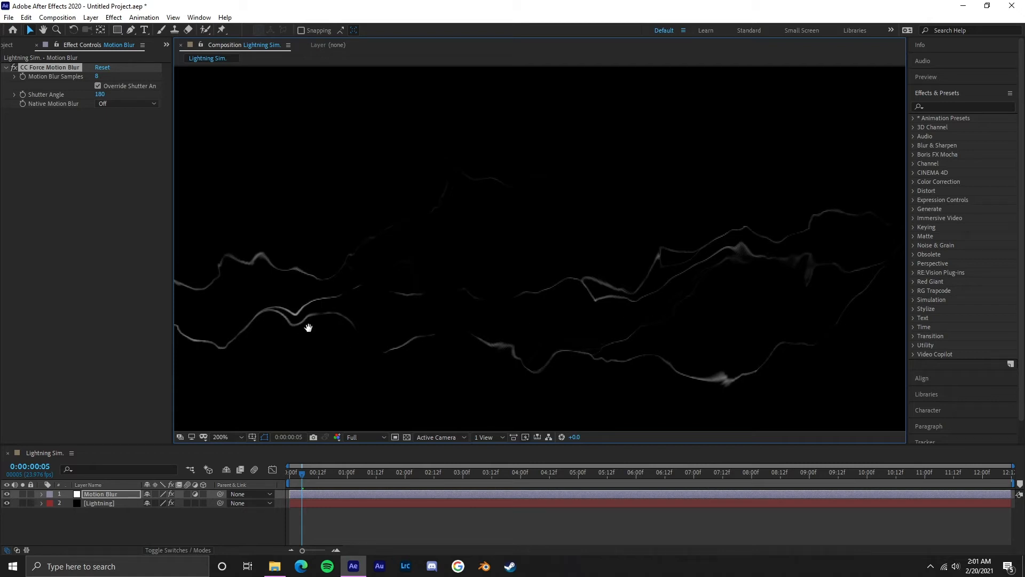
left_click_drag(308, 325, 707, 329)
left_click_drag(366, 318, 663, 355)
left_click_drag(347, 291, 508, 320)
key("Page_Down")
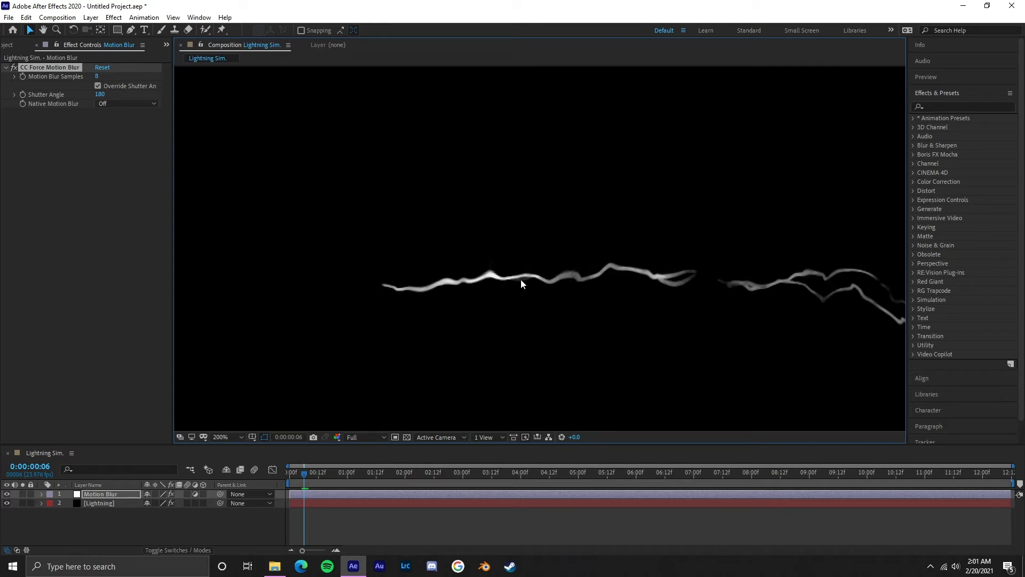
left_click(14, 69)
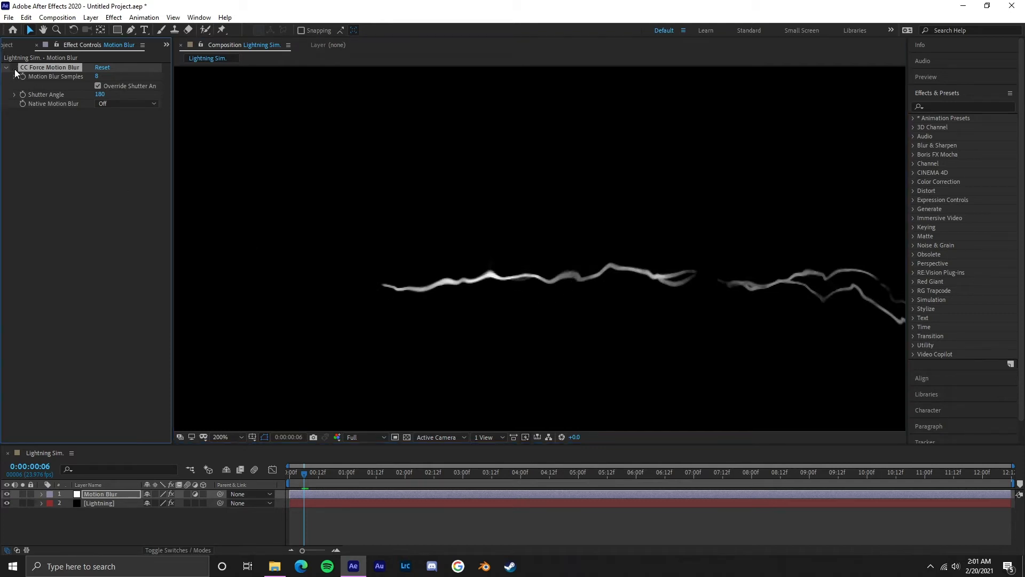
left_click(15, 68)
Step: Set the Motion Blur Samples of CC Force Motion Blur to 10
left_click(97, 76)
type("10")
key("Return")
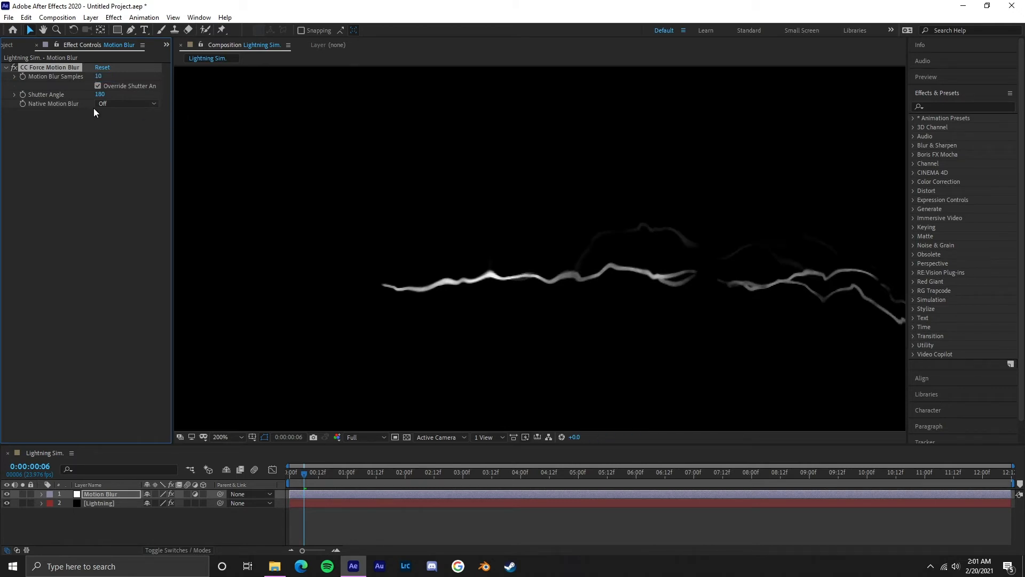
Step: Try raising the Motion Blur Samples to 72 and return the value to 10
left_click_drag(104, 77, 310, 181)
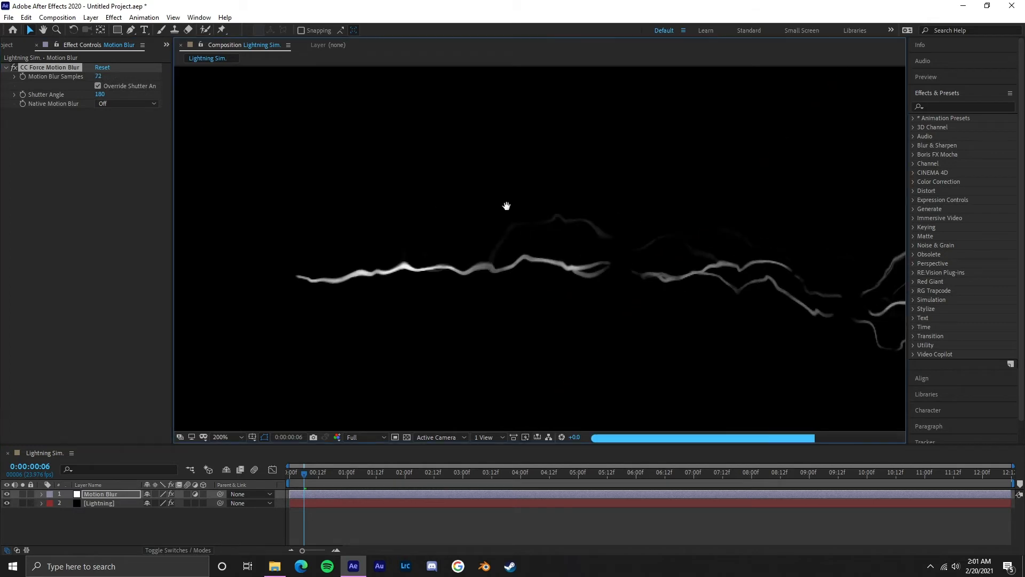
key("comma")
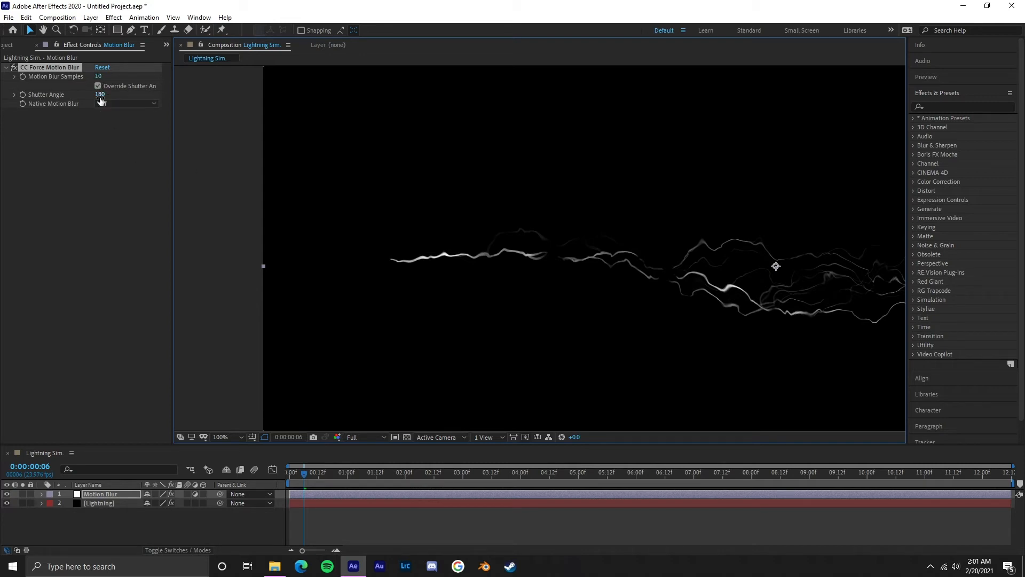
mouse_move(97, 77)
left_mouse_down()
mouse_move(111, 82)
mouse_move(98, 80)
left_mouse_up()
left_click(98, 78)
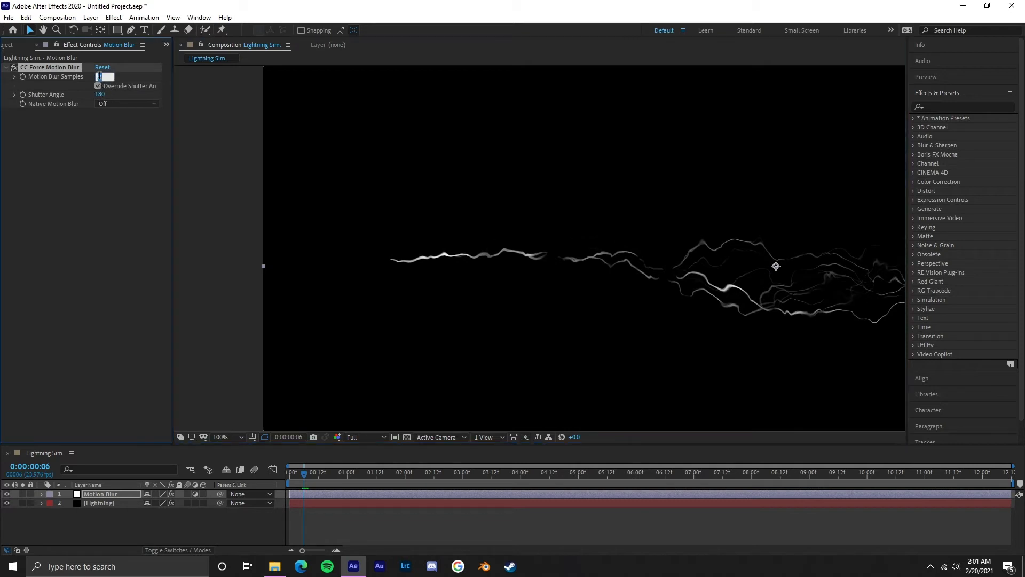
type("10")
key("Return")
Step: Set the Shutter Angle of CC Force Motion Blur to 20
left_click(101, 95)
type("20")
key("Return")
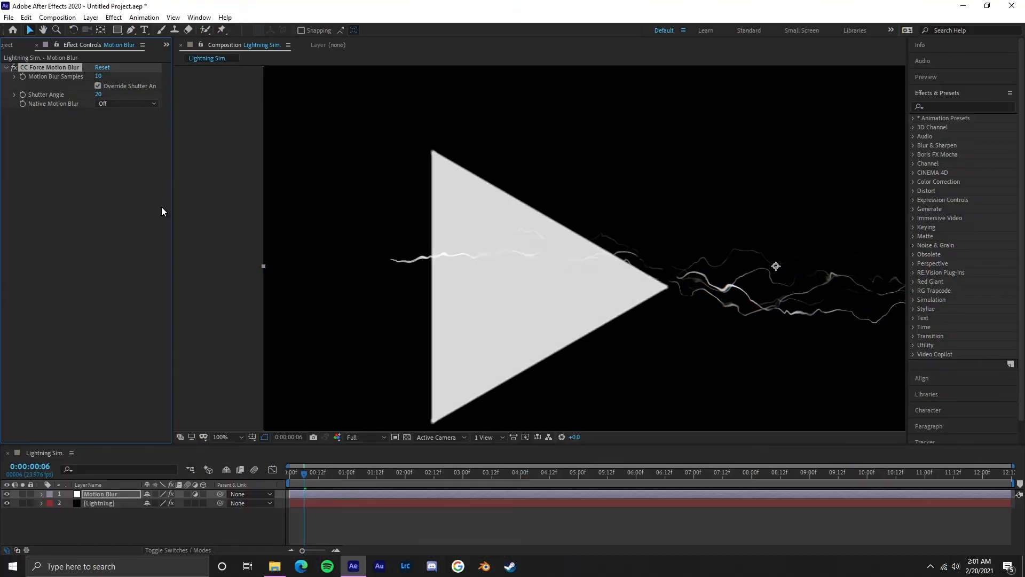
left_click(237, 438)
left_click(240, 261)
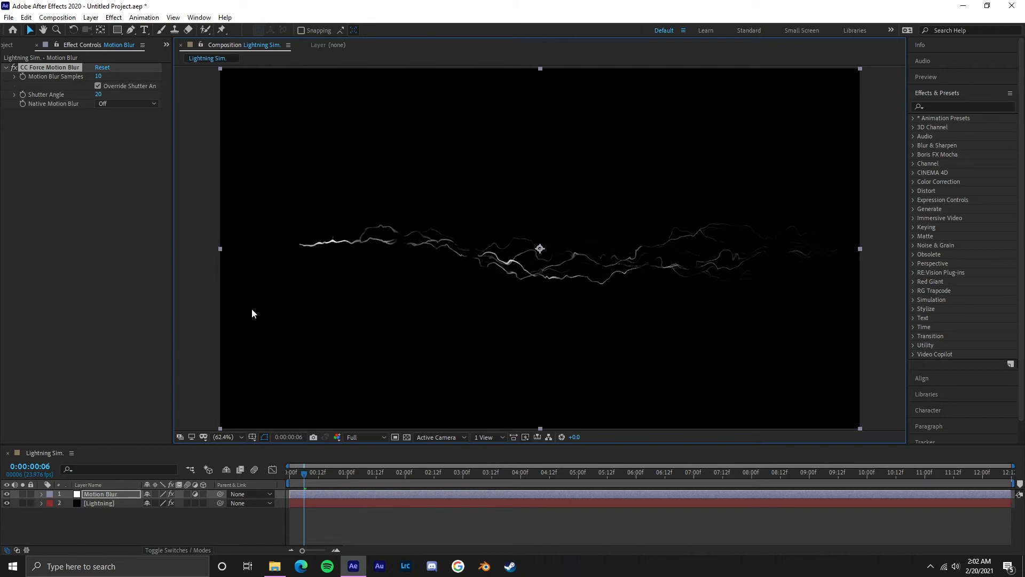
Step: Preview the motion-blurred lightning animation from the start of the composition
left_click(131, 494)
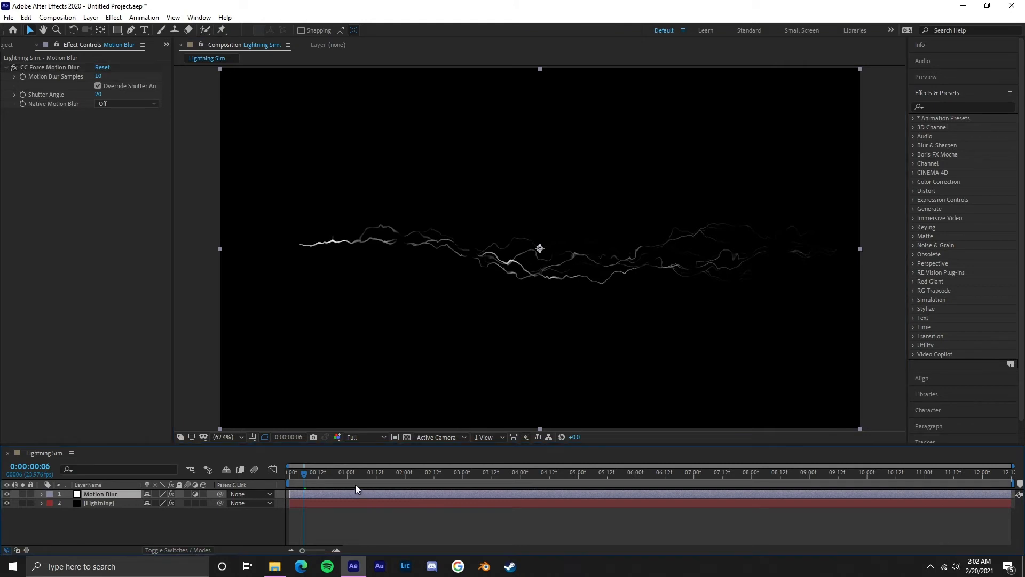
left_click_drag(348, 473, 191, 470)
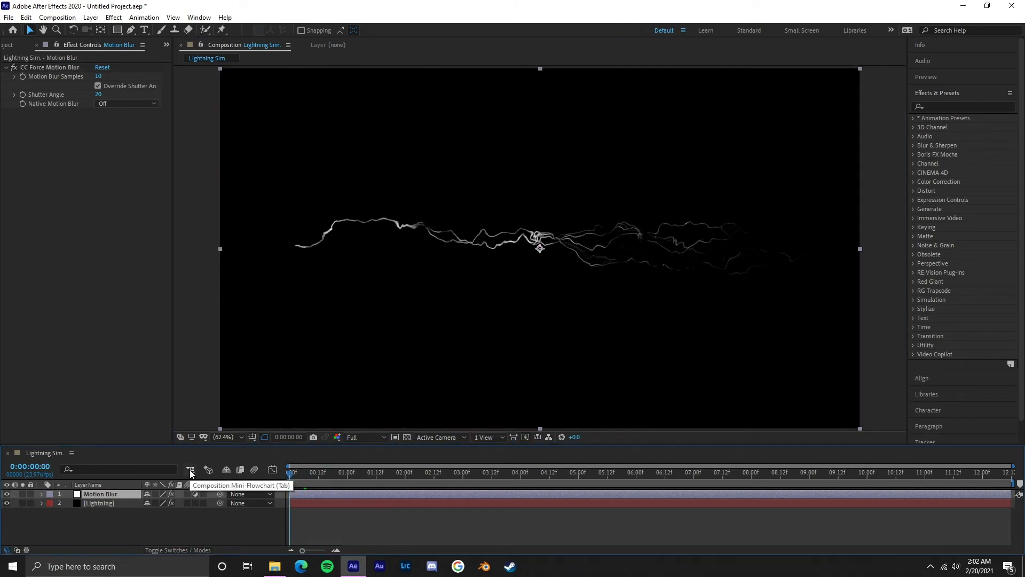
key("space")
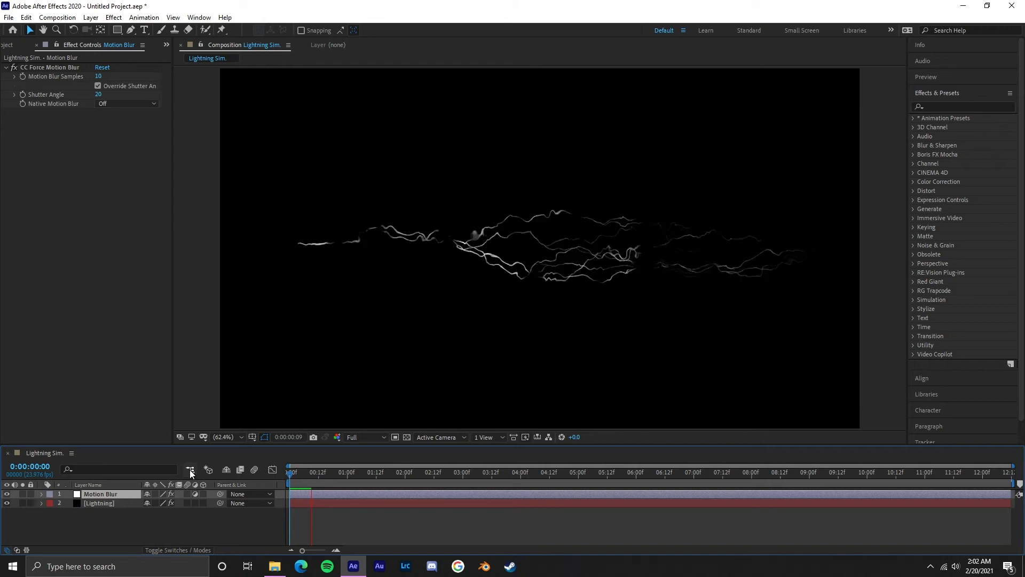
key("space")
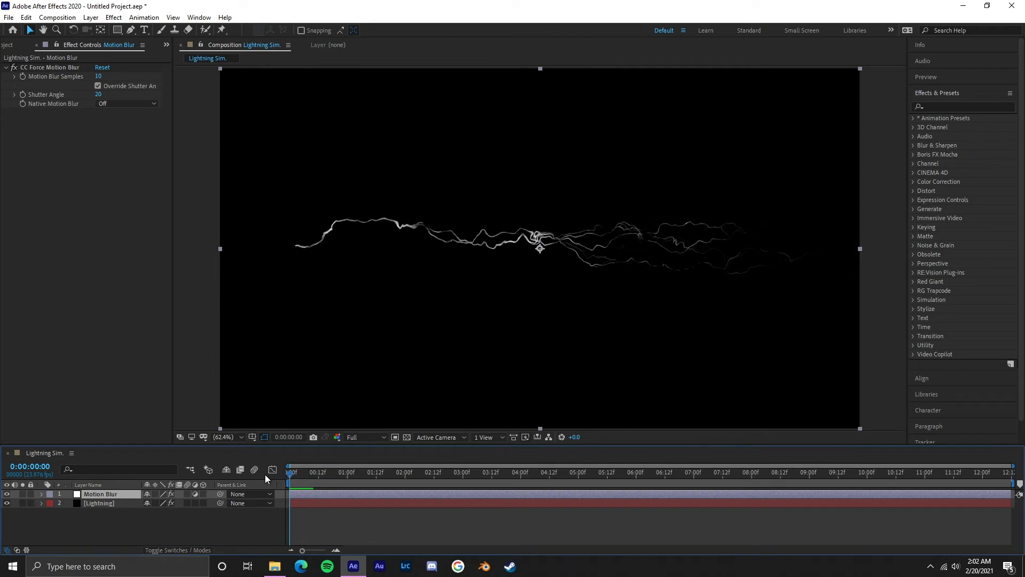
left_click(118, 200)
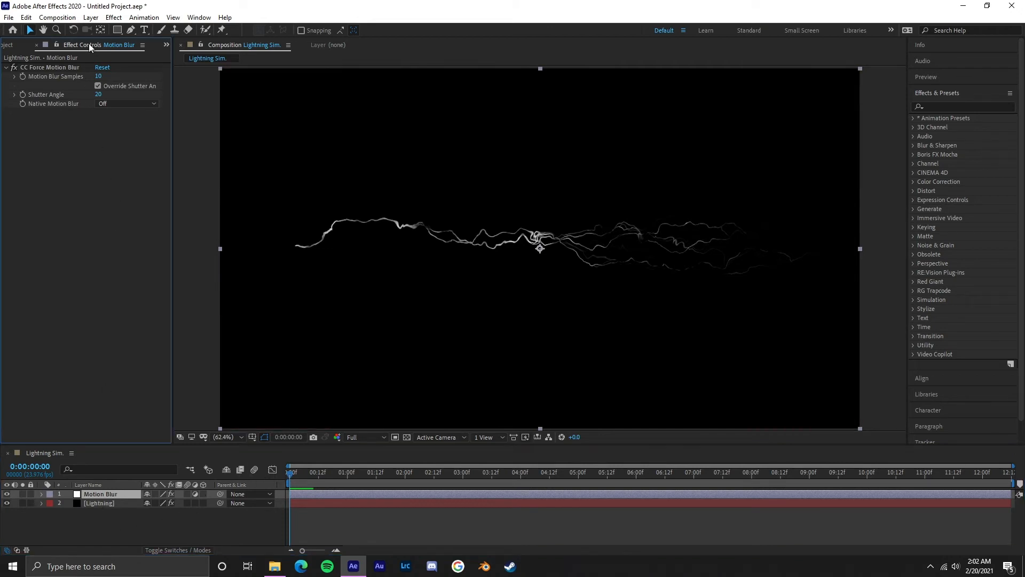
Step: Add a new adjustment layer above the Motion Blur layer and rename it Glow
left_click(90, 17)
mouse_move(103, 30)
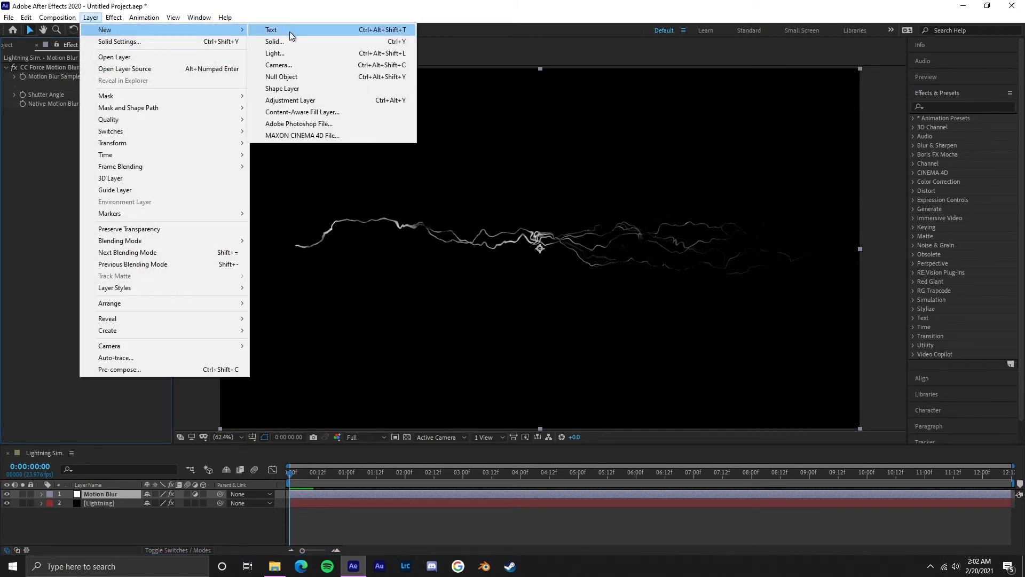
left_click(302, 100)
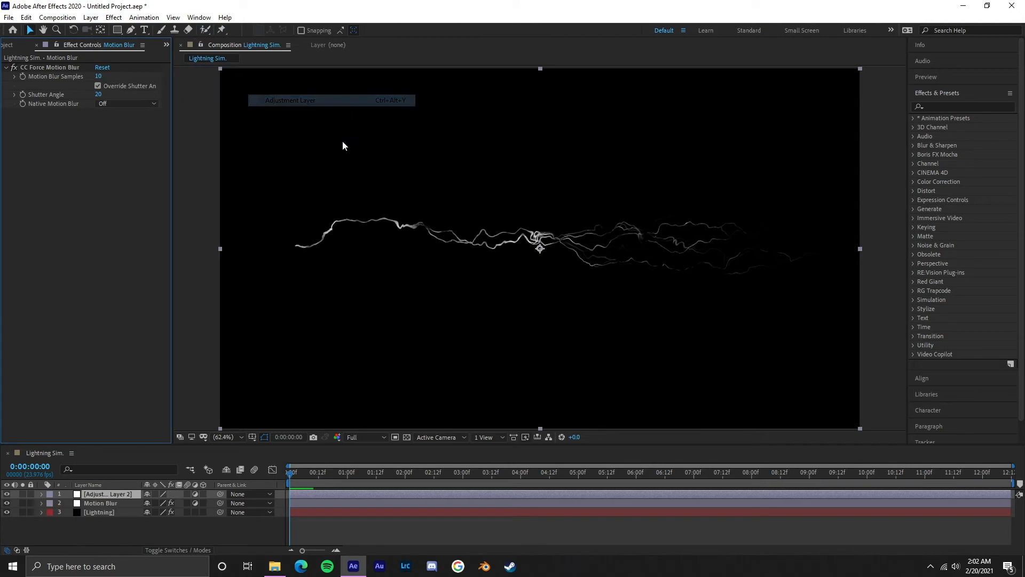
right_click(130, 492)
left_click(149, 475)
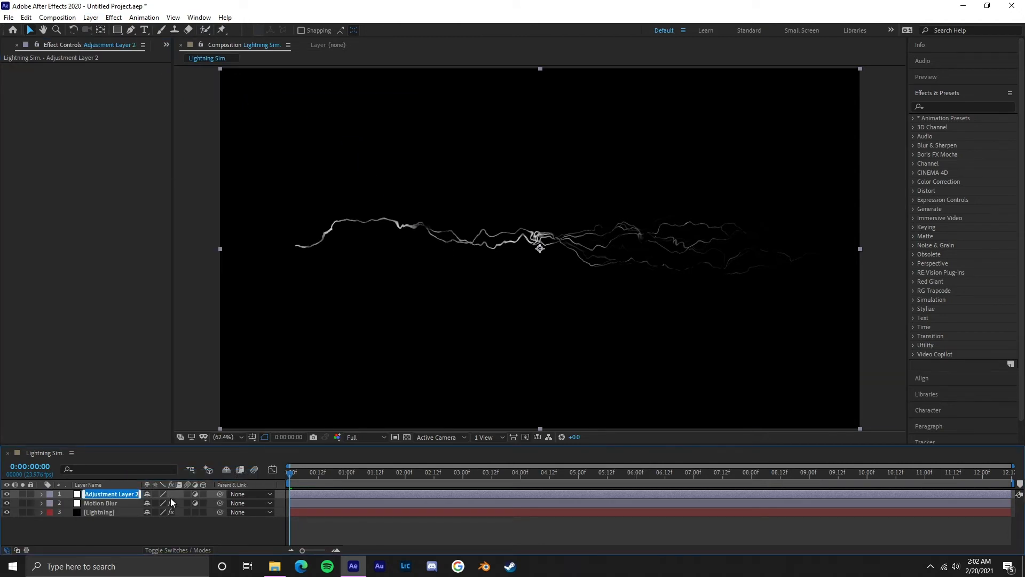
type("Glow")
key("Return")
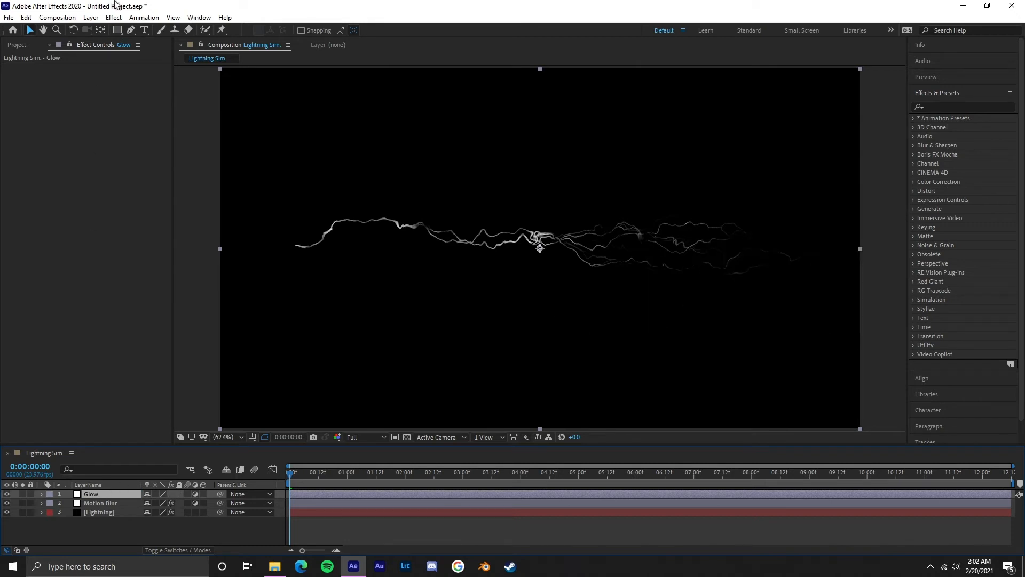
Step: Apply the Stylize Glow effect to the Glow adjustment layer
left_click(119, 19)
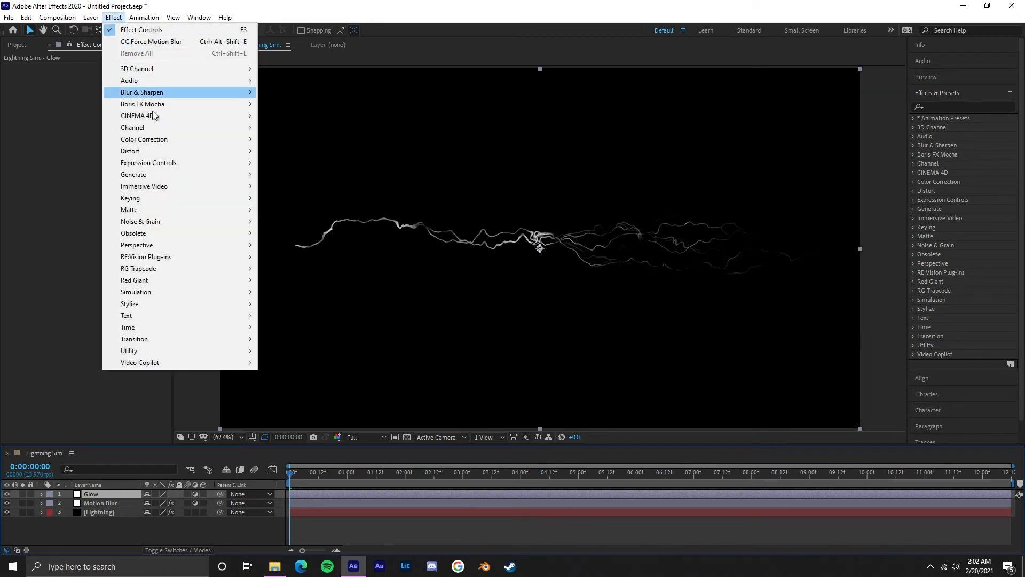
mouse_move(181, 304)
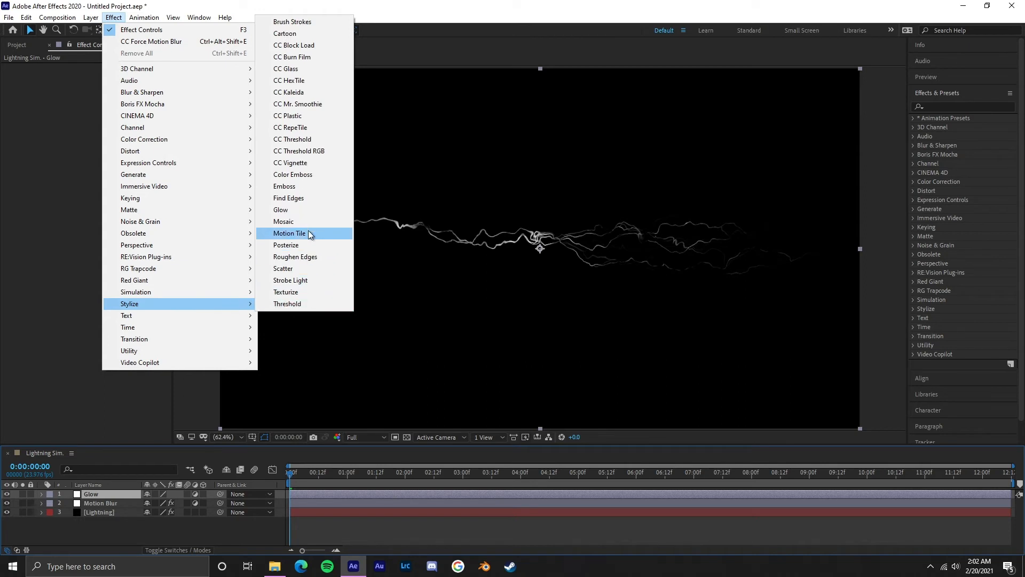
left_click(307, 212)
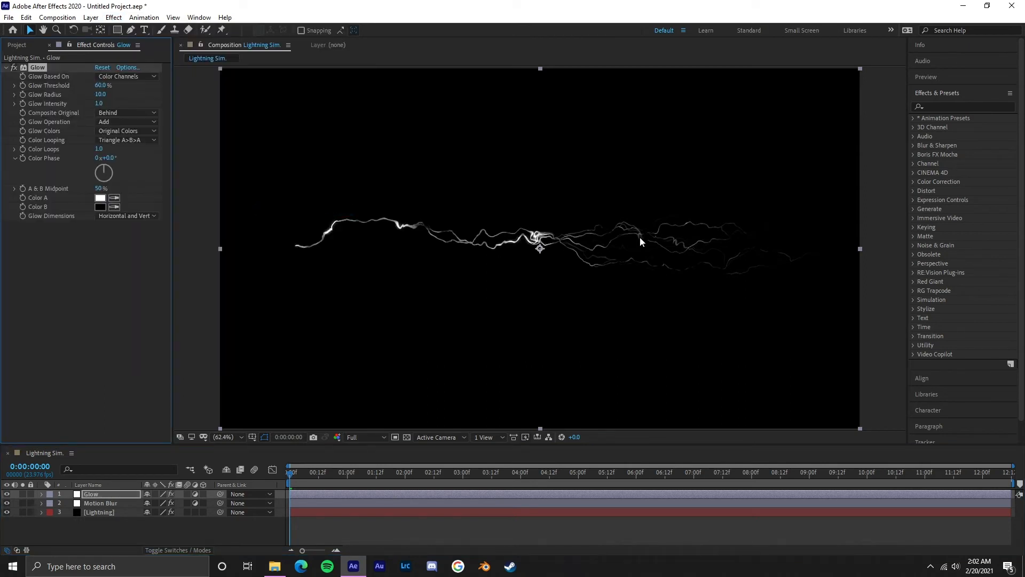
Step: Lower the Glow Threshold of the Glow effect to 47.8%
left_click_drag(414, 216, 577, 220)
scroll(577, 220, "up", 1)
left_click_drag(713, 235, 501, 235)
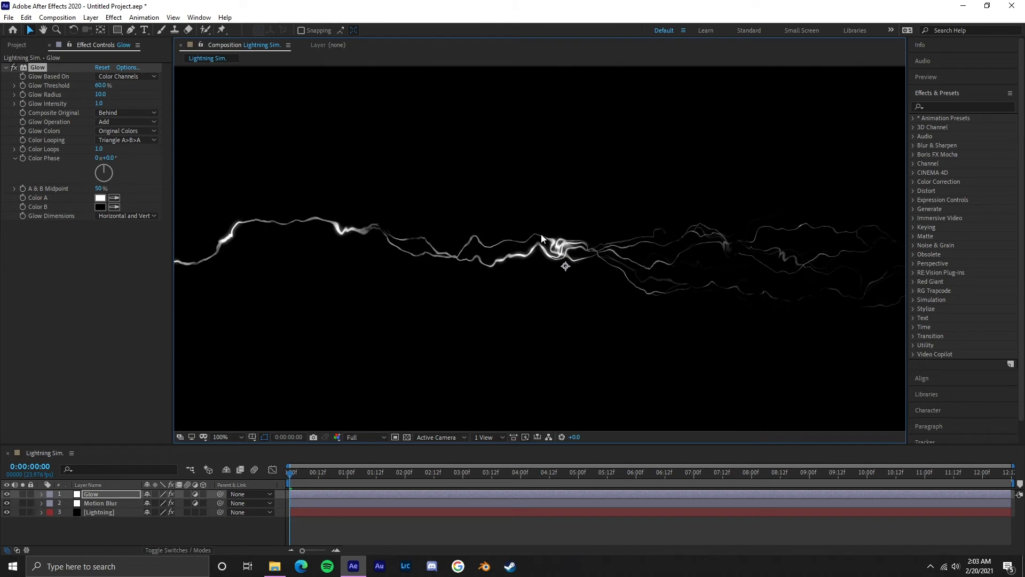
scroll(529, 234, "up", 1)
left_click_drag(101, 85, 86, 86)
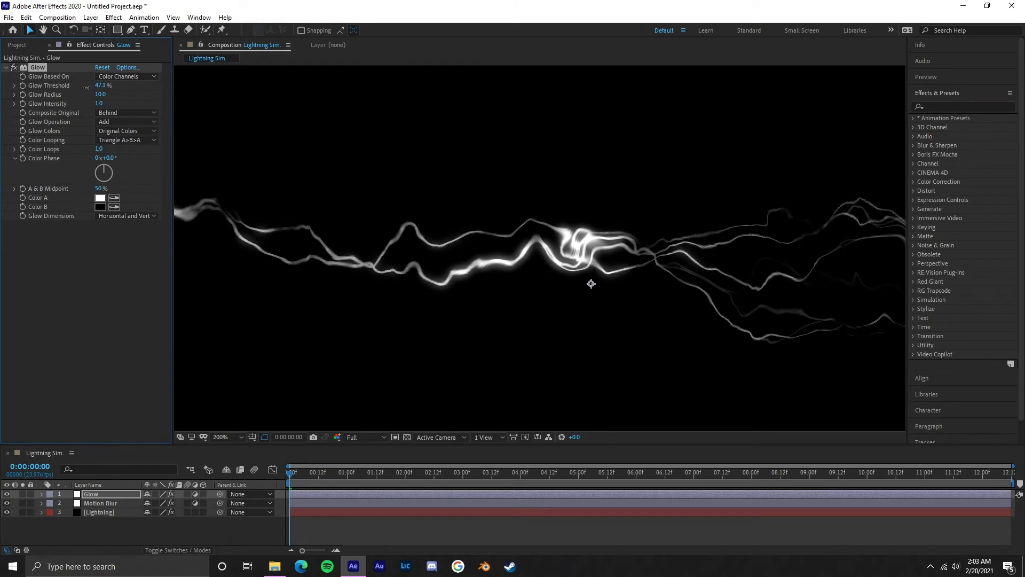
Step: Set the Glow effect's Glow Radius to 12 and its Glow Intensity to 2
left_click_drag(852, 282, 605, 255)
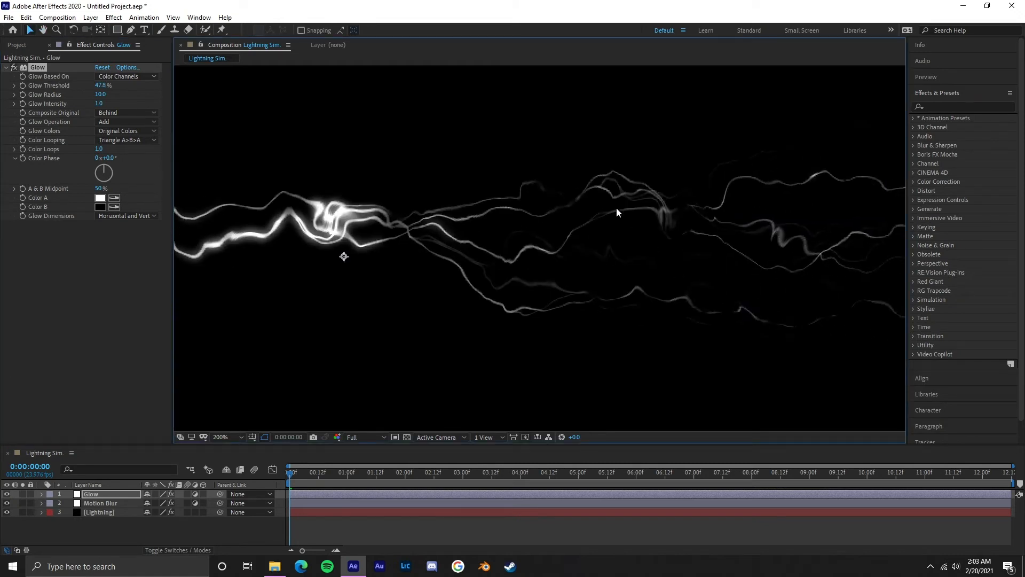
left_click_drag(413, 265, 752, 298)
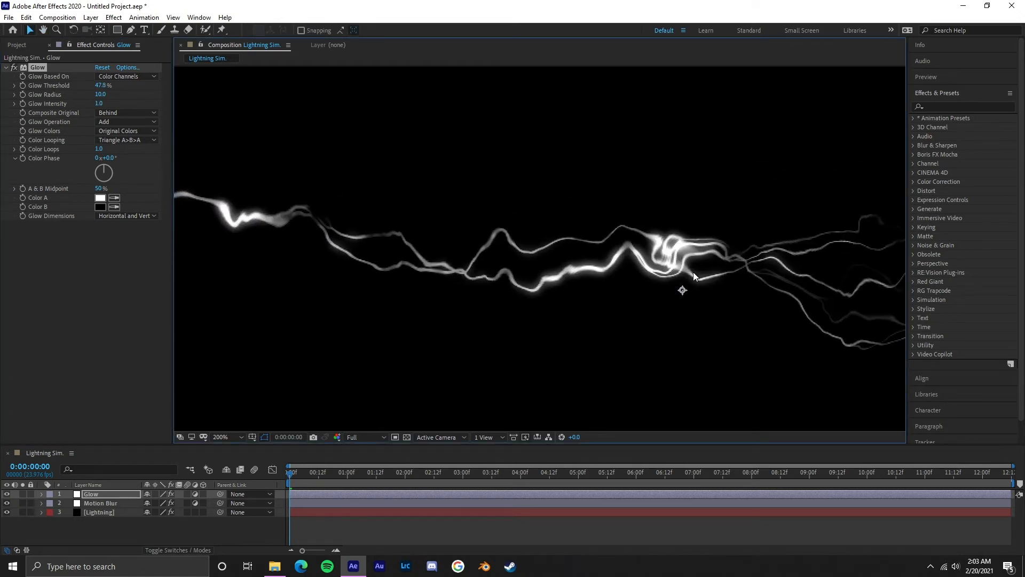
left_click_drag(333, 274, 512, 313)
left_click_drag(277, 267, 367, 300)
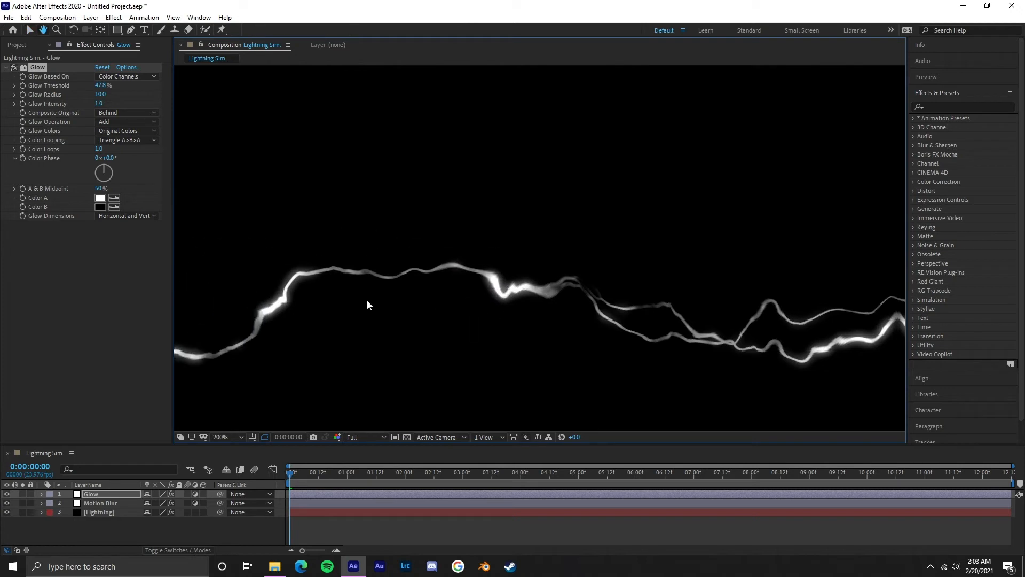
left_click_drag(734, 348, 524, 255)
left_click_drag(711, 270, 473, 264)
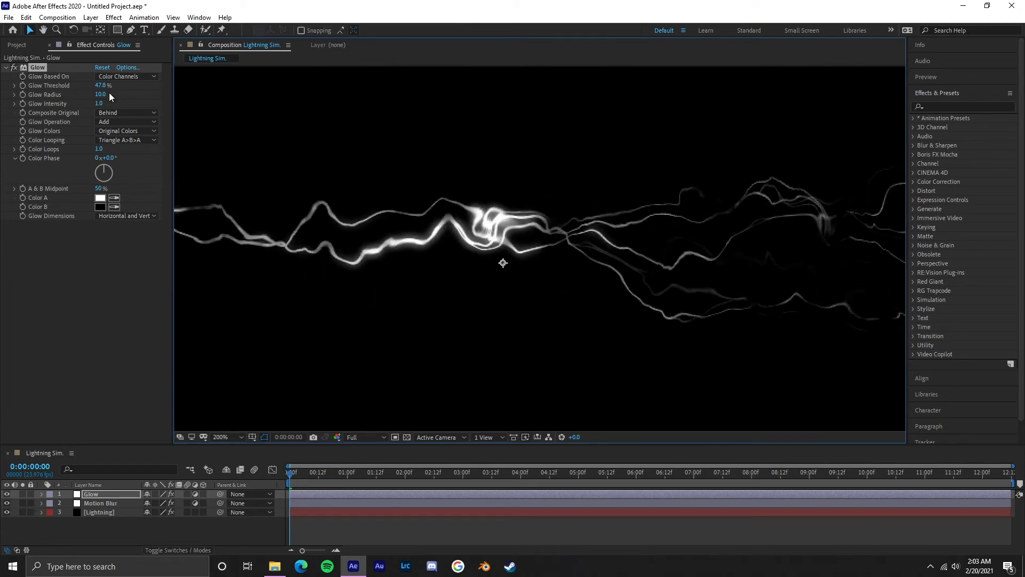
left_click_drag(108, 93, 100, 95)
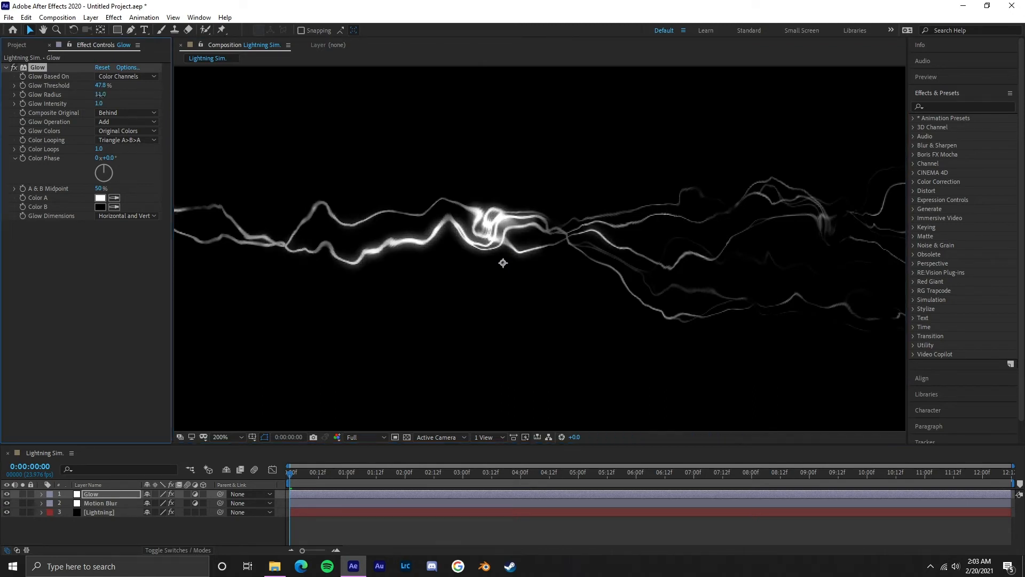
left_click(100, 104)
type("2")
key("Return")
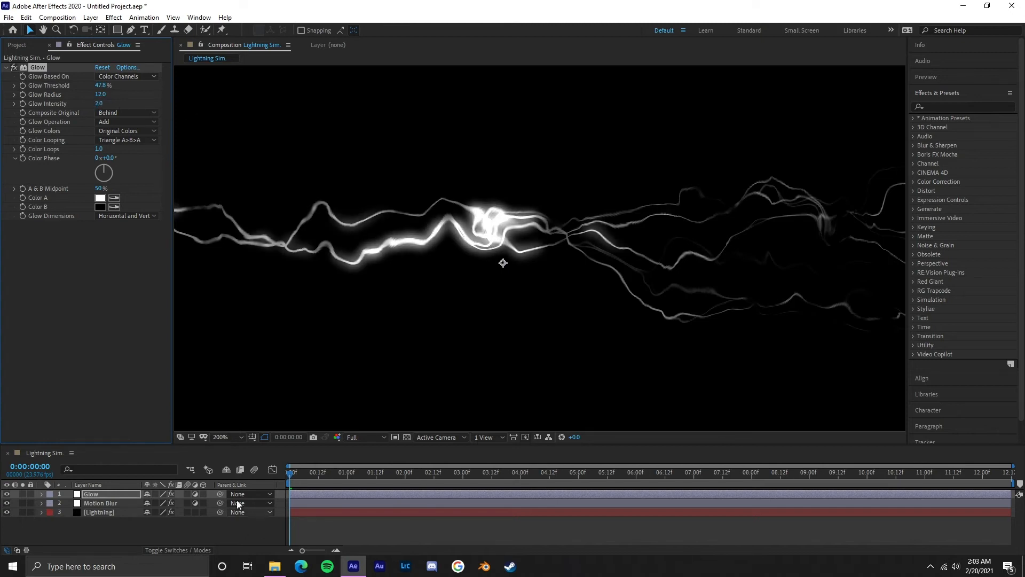
Step: Duplicate the Glow effect on the Glow layer and reset the copy to its default settings
left_click(228, 435)
left_click(252, 259)
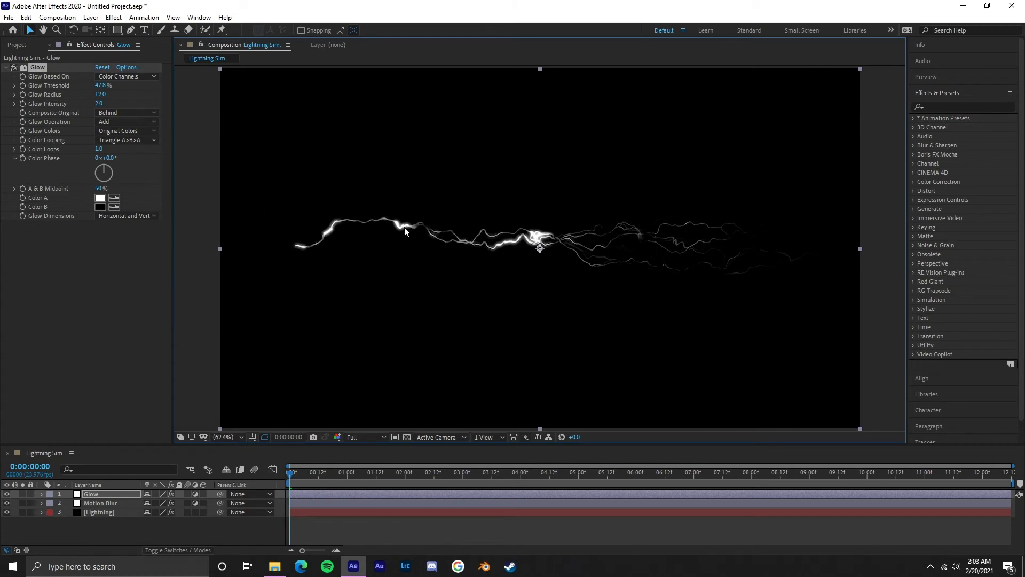
left_click(6, 68)
key("ctrl+d")
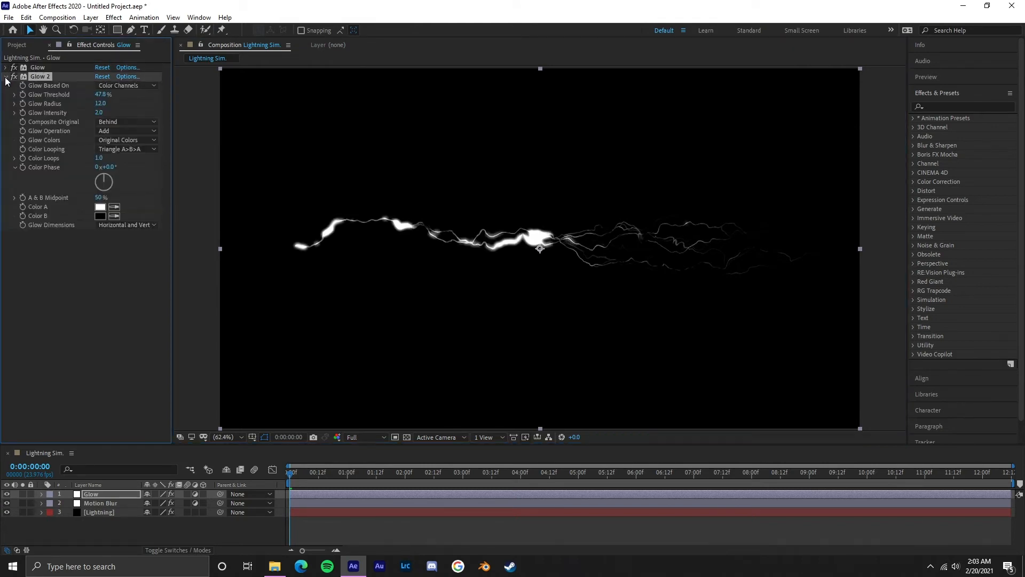
scroll(540, 251, "up", 1)
scroll(721, 262, "down", 1)
mouse_move(751, 265)
left_mouse_down()
mouse_move(632, 255)
mouse_move(755, 255)
left_mouse_up()
scroll(645, 244, "up", 1)
left_click_drag(645, 244, 600, 247)
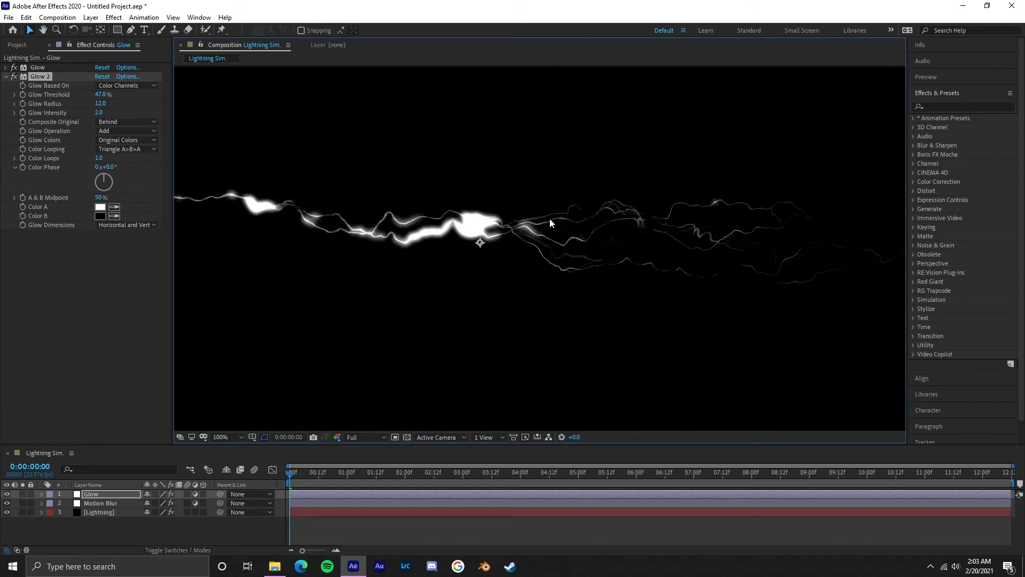
left_click(104, 78)
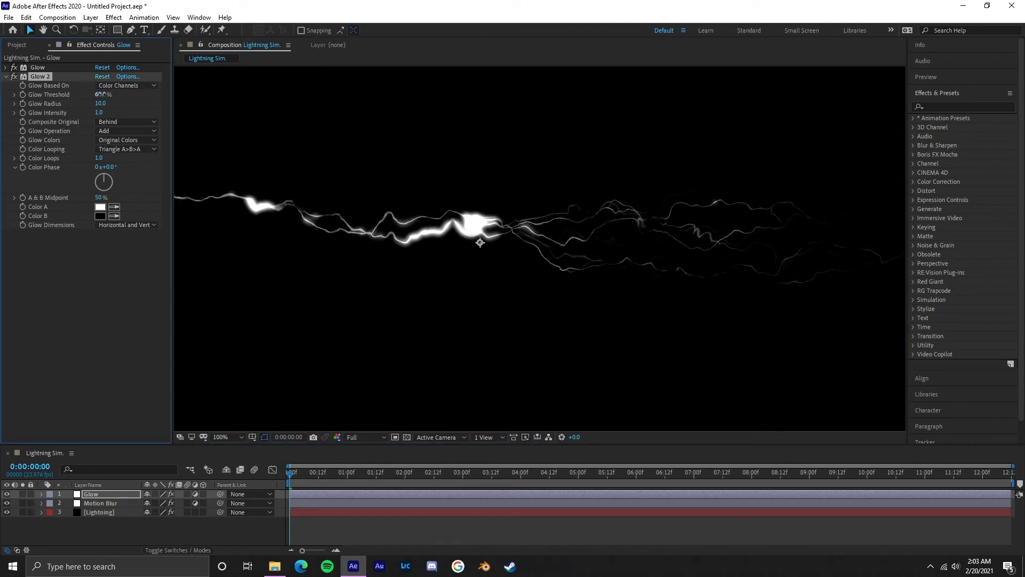
Step: Set Glow 2's Glow Threshold to 9.4% and its Glow Radius to 7
mouse_move(95, 94)
left_mouse_down()
mouse_move(114, 104)
mouse_move(105, 103)
left_mouse_up()
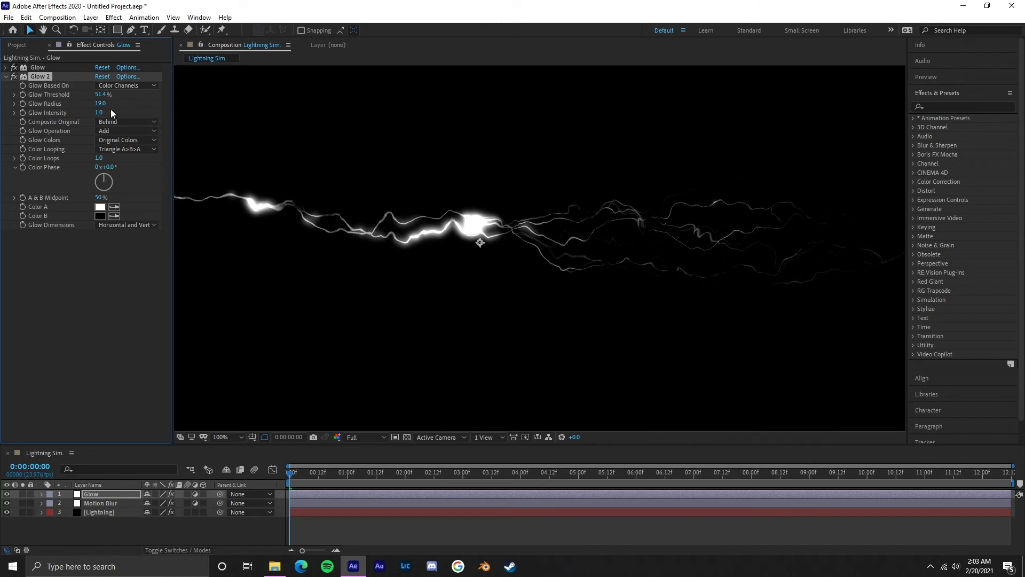
left_click_drag(100, 95, 55, 104)
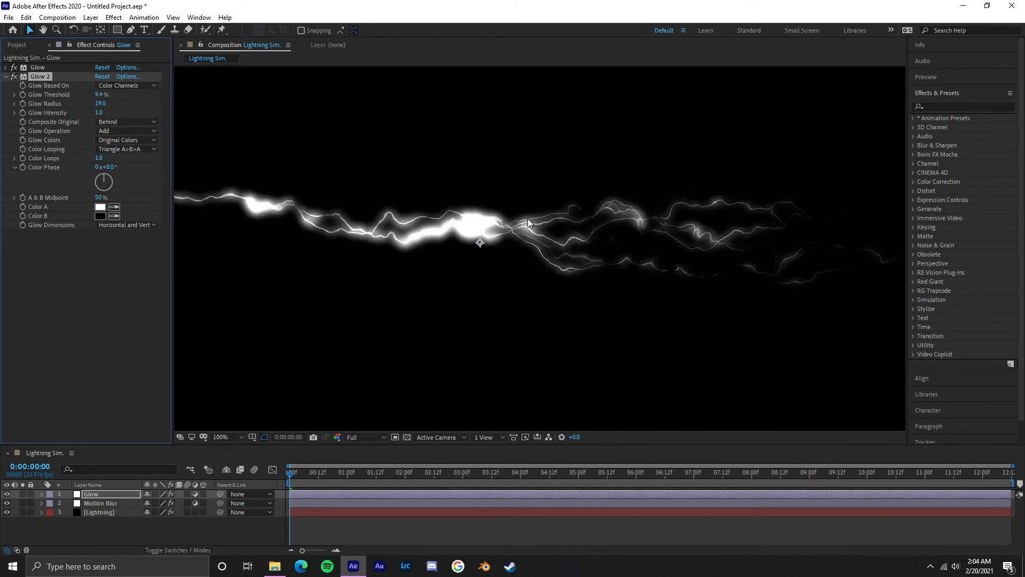
left_click_drag(101, 106, 98, 109)
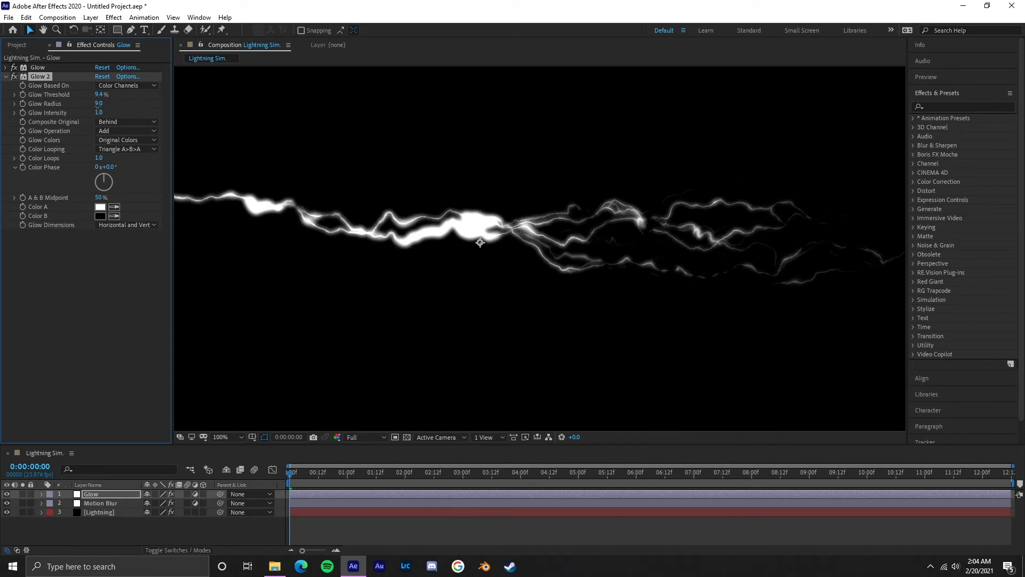
left_click_drag(97, 107, 95, 107)
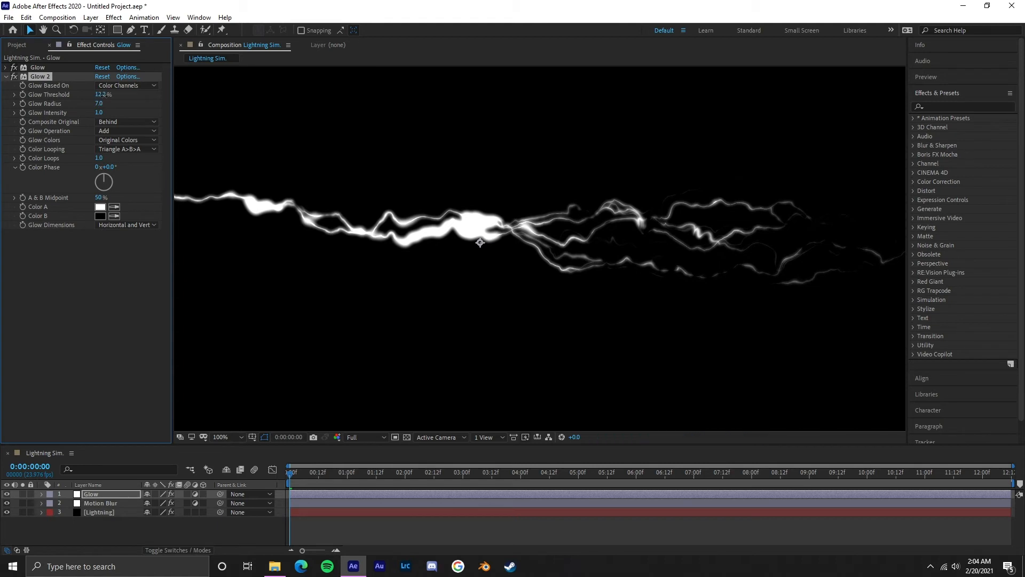
Step: Set Glow 2's Glow Threshold to 9.8% and the first Glow effect's threshold to 74.5%
left_click_drag(98, 95, 175, 94)
left_click(5, 68)
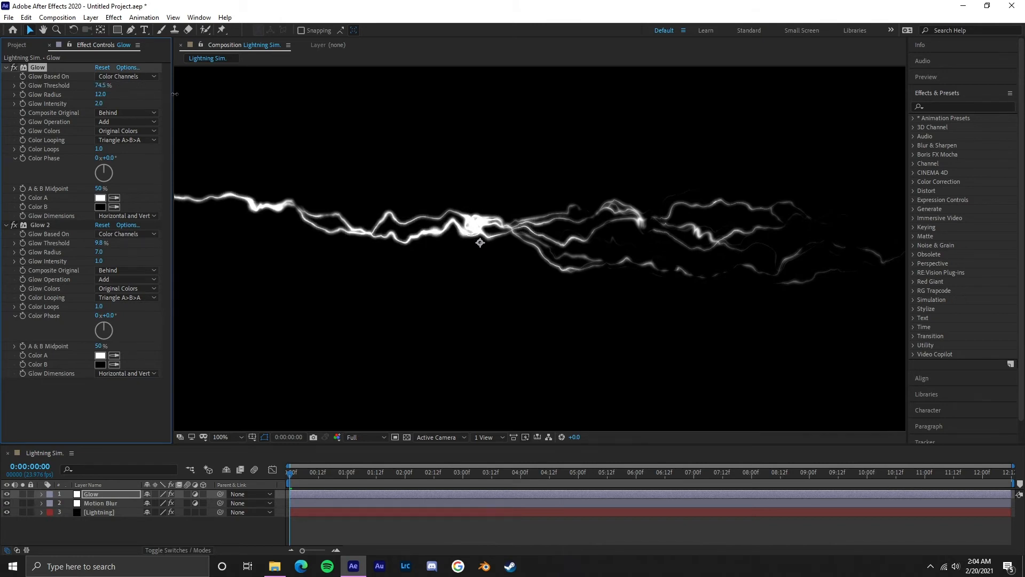
left_click_drag(358, 214, 302, 197)
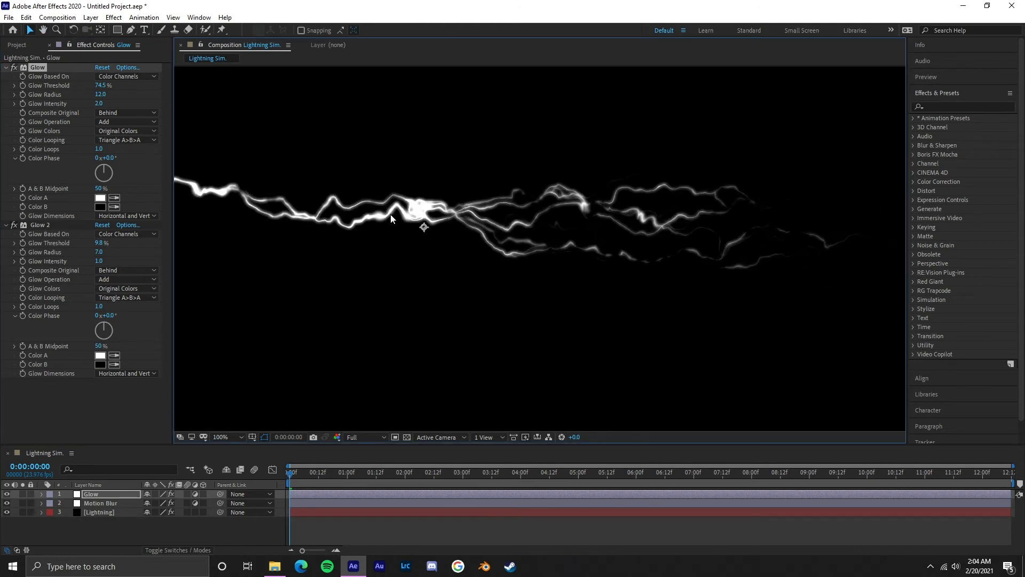
Step: Duplicate Glow 2 and set the copy's Glow Threshold to 2.7% and Glow Radius to 23
left_click(6, 68)
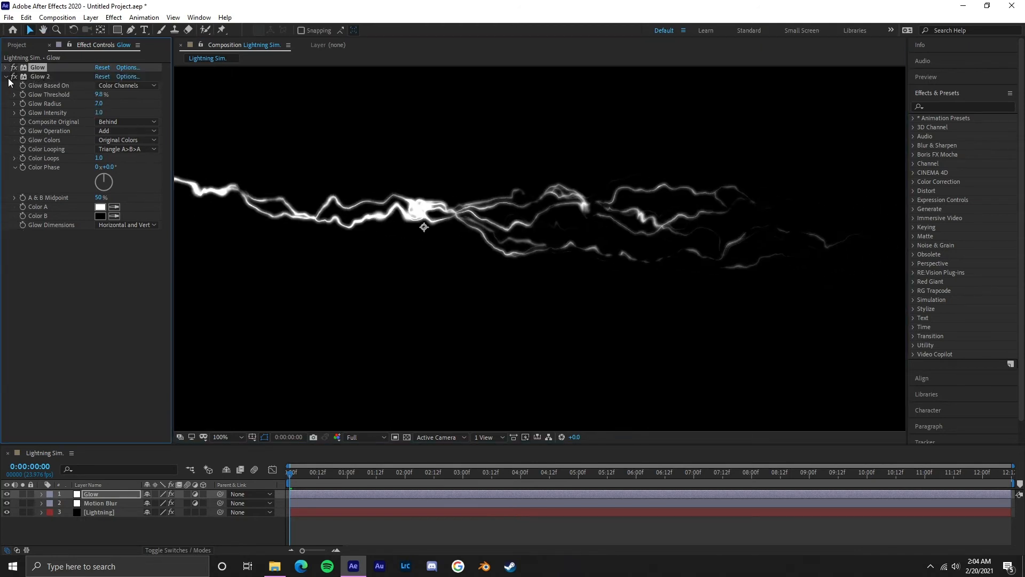
left_click(6, 76)
left_click(43, 78)
key("ctrl+d")
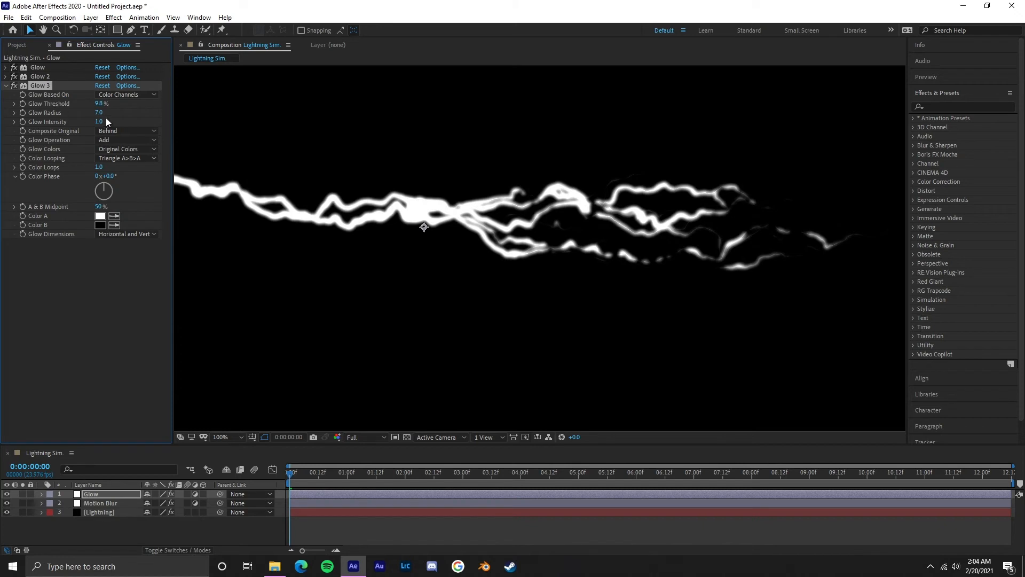
left_click_drag(100, 113, 110, 113)
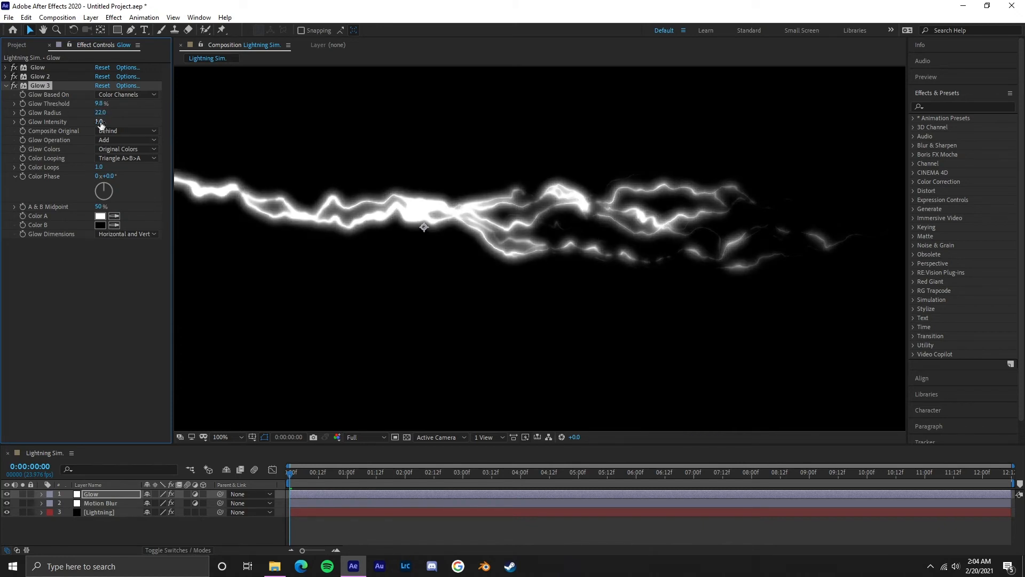
mouse_move(100, 104)
left_mouse_down()
mouse_move(90, 109)
mouse_move(102, 114)
left_mouse_up()
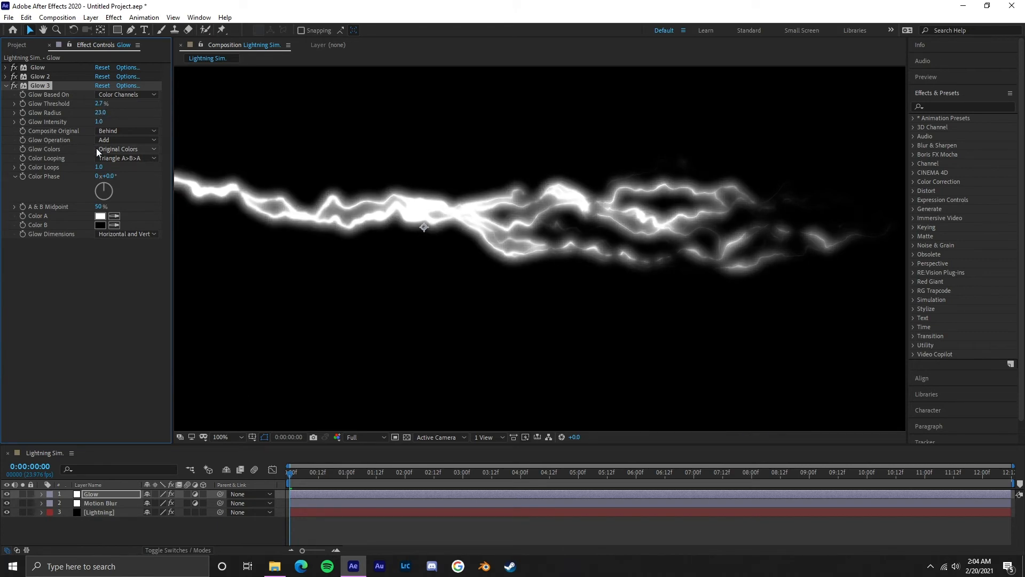
Step: Duplicate Glow 3 and reset the new copy to the default Glow settings
key("ctrl+d")
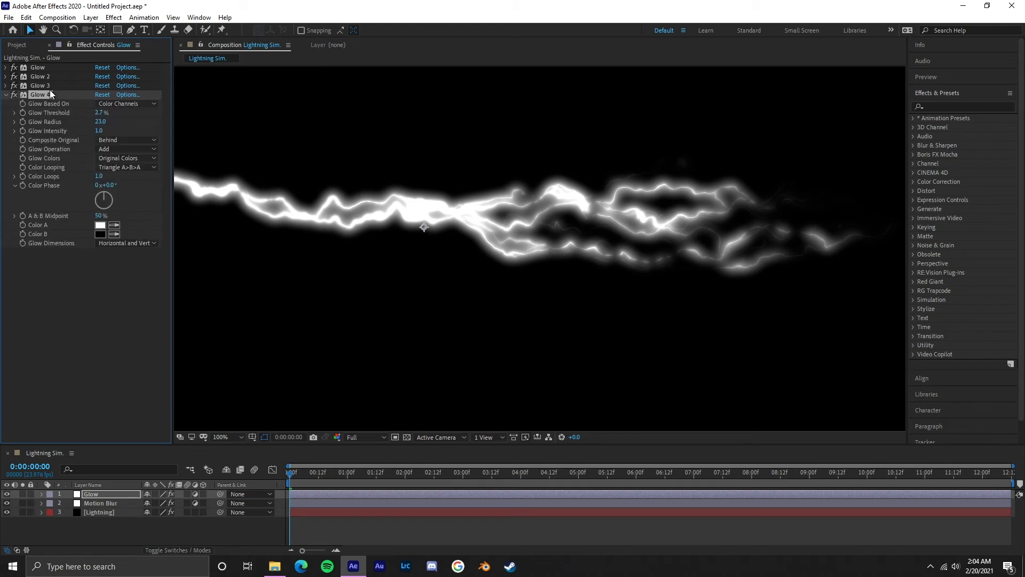
left_click(101, 95)
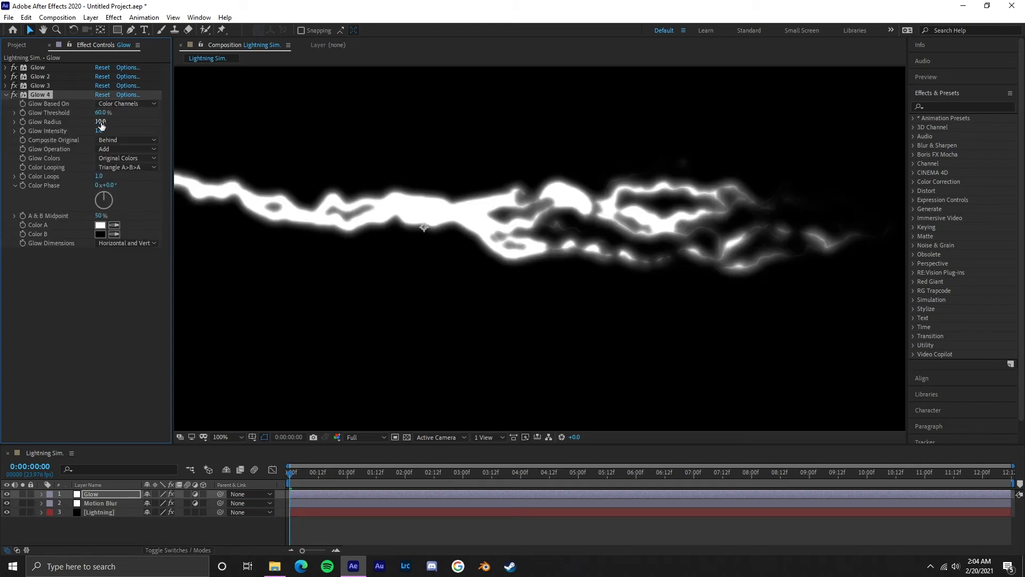
Step: Set Glow 4's Glow Radius to 121 and its Glow Threshold to 41.2%
left_click_drag(101, 122, 277, 117)
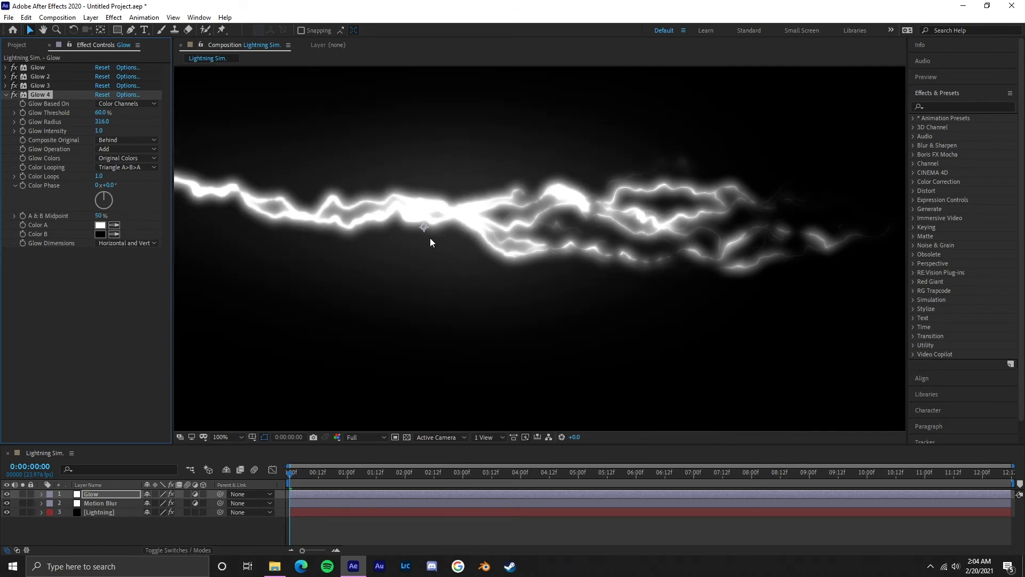
left_click_drag(101, 122, 16, 130)
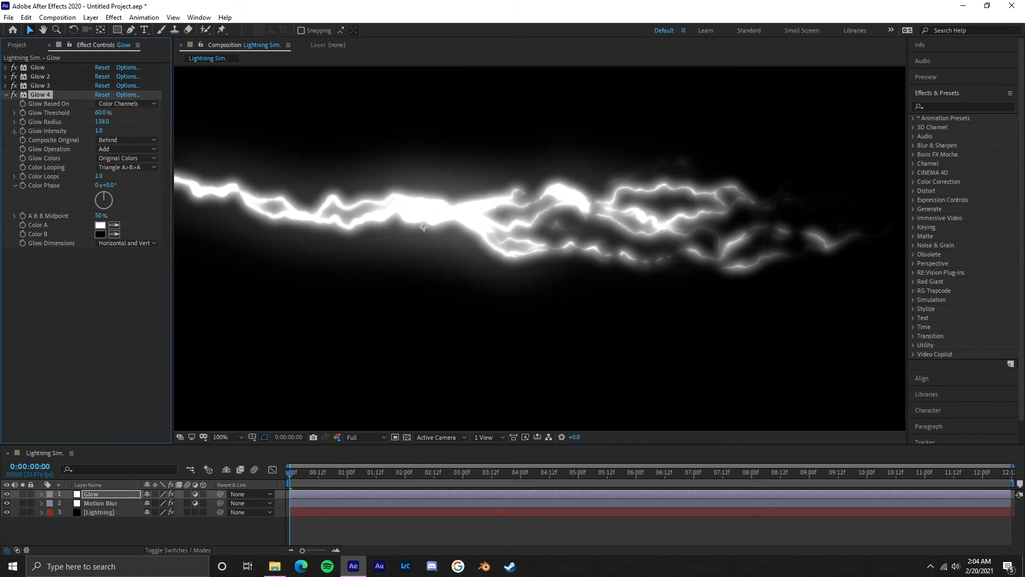
mouse_move(103, 113)
left_mouse_down()
mouse_move(77, 115)
mouse_move(119, 125)
mouse_move(107, 123)
left_mouse_up()
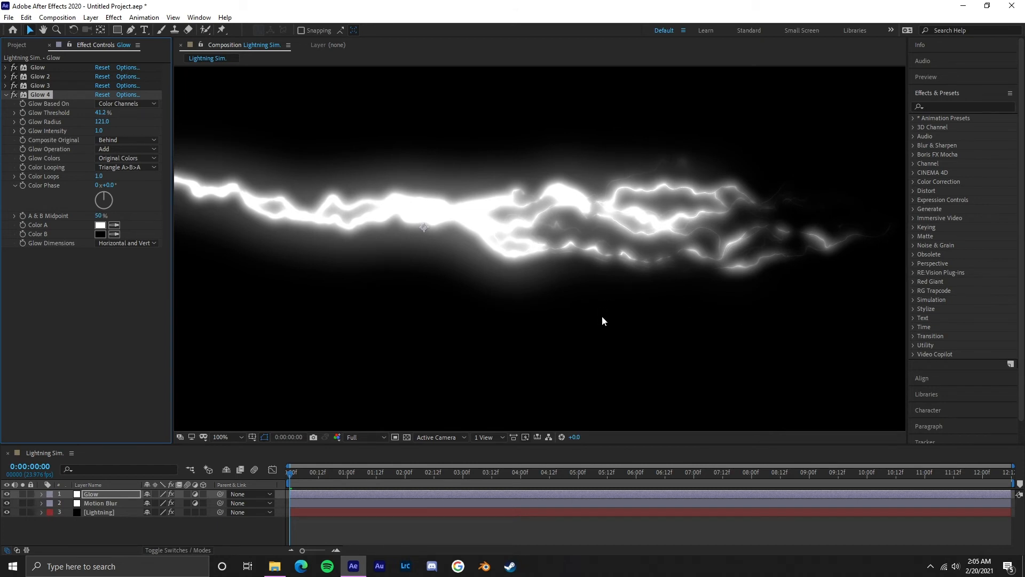
key("comma")
key("comma")
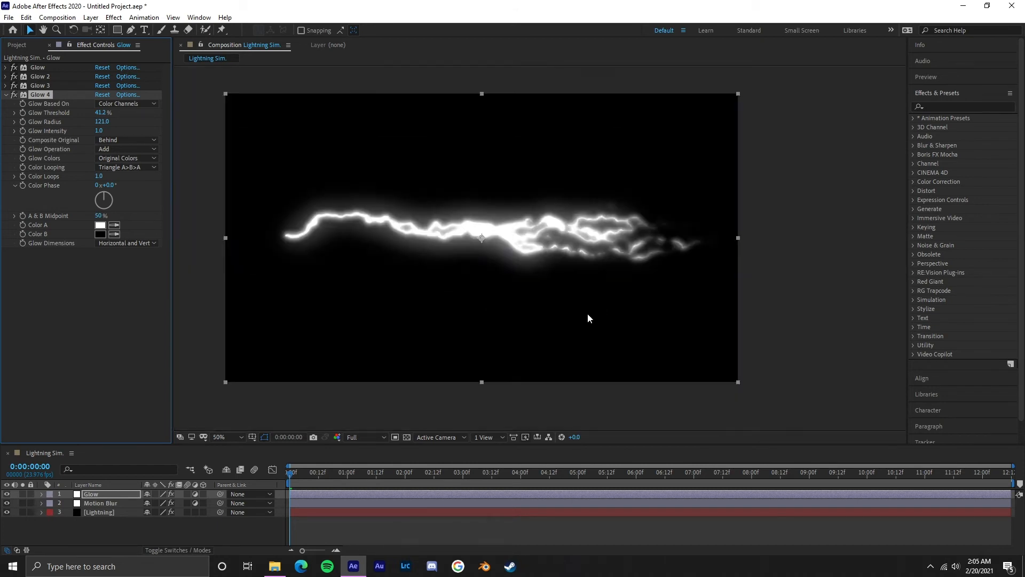
Step: Fit the composition view up to 100% and set Glow 4's Glow Threshold to 74.5% and Glow Radius to 103
left_click(230, 434)
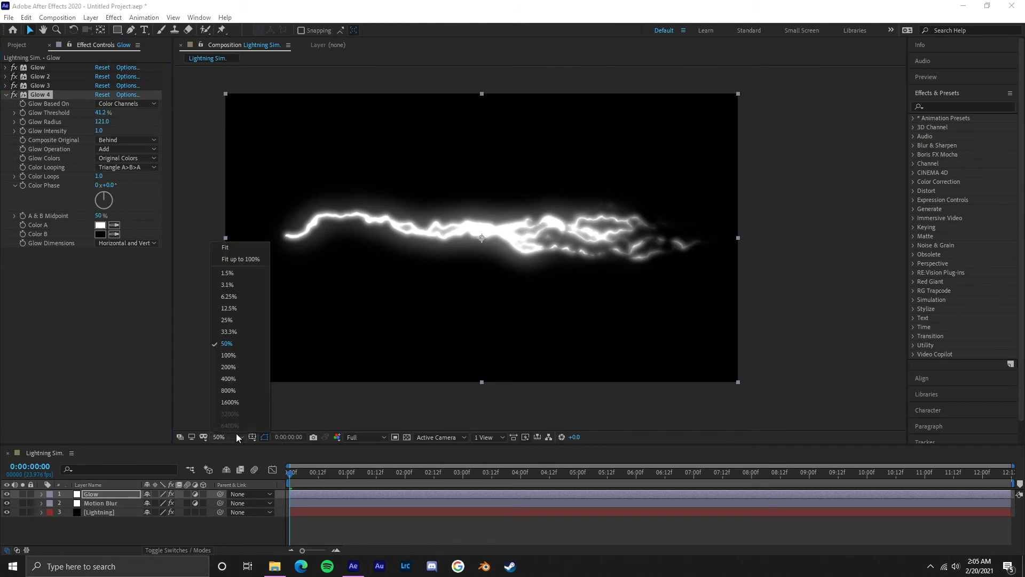
left_click(240, 260)
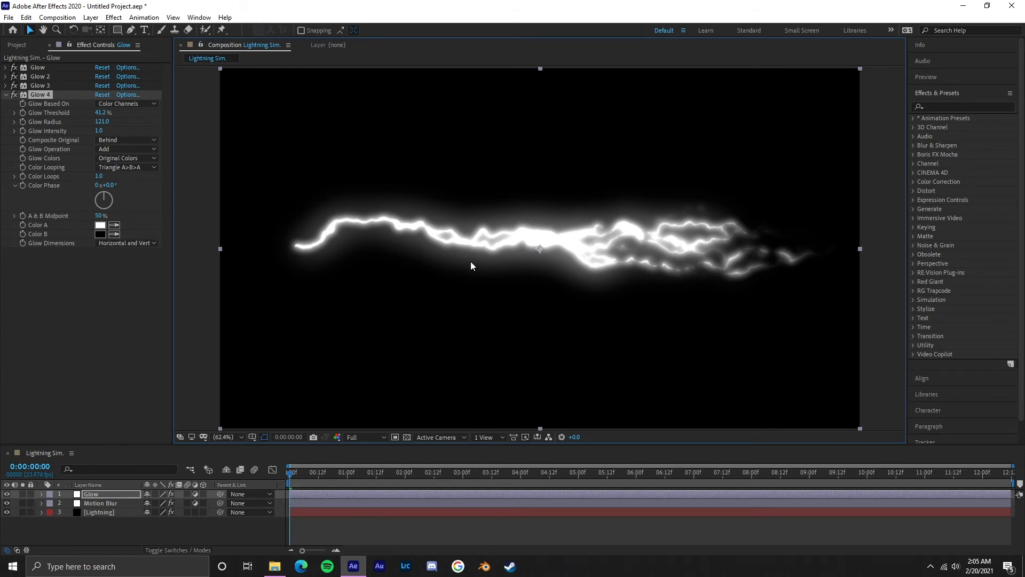
left_click_drag(102, 122, 143, 110)
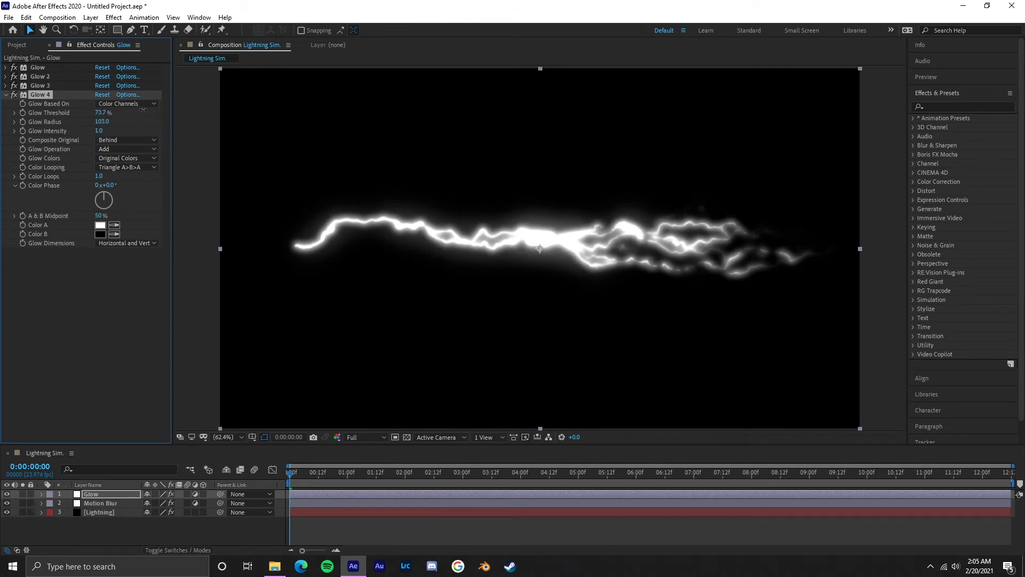
left_click(6, 95)
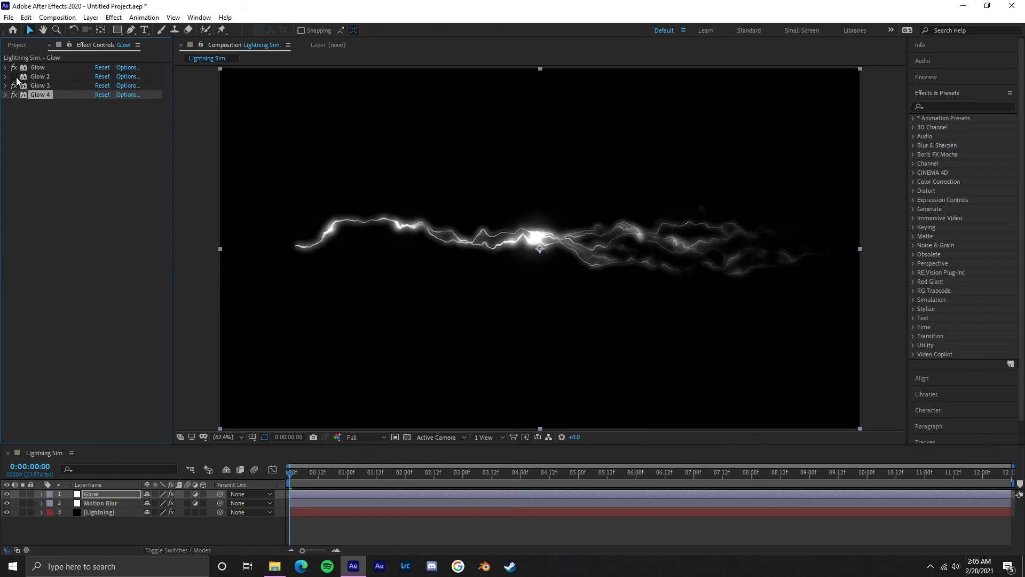
Step: Set Glow 2's Glow Radius to 5 and its Glow Intensity to 2
left_click(7, 76)
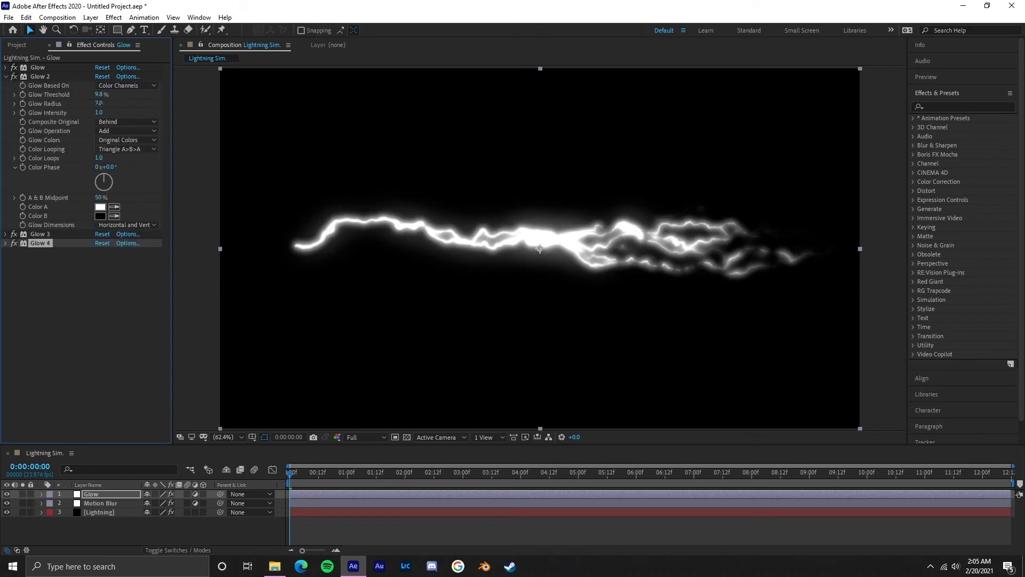
left_click_drag(100, 104, 97, 104)
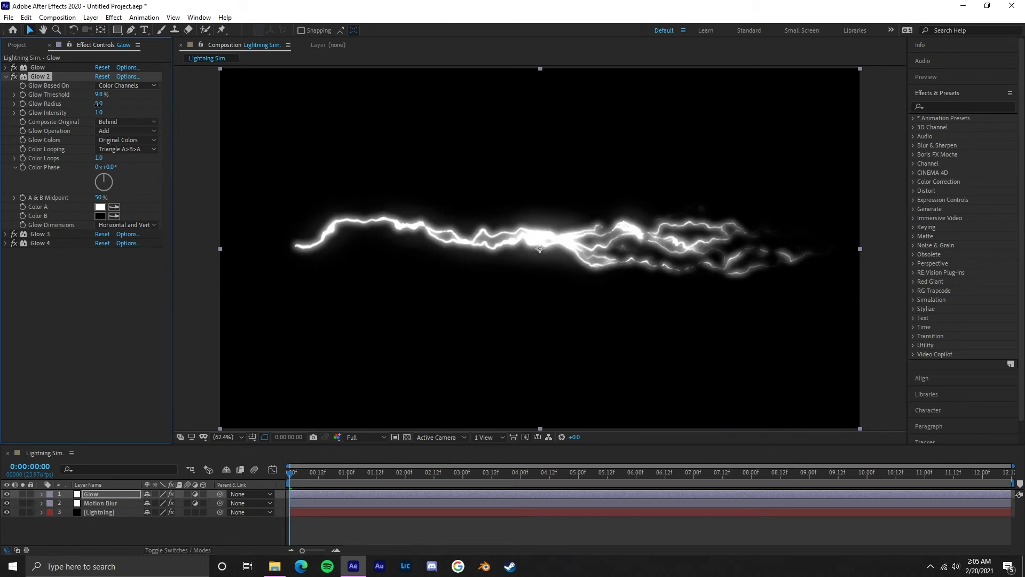
left_click(99, 113)
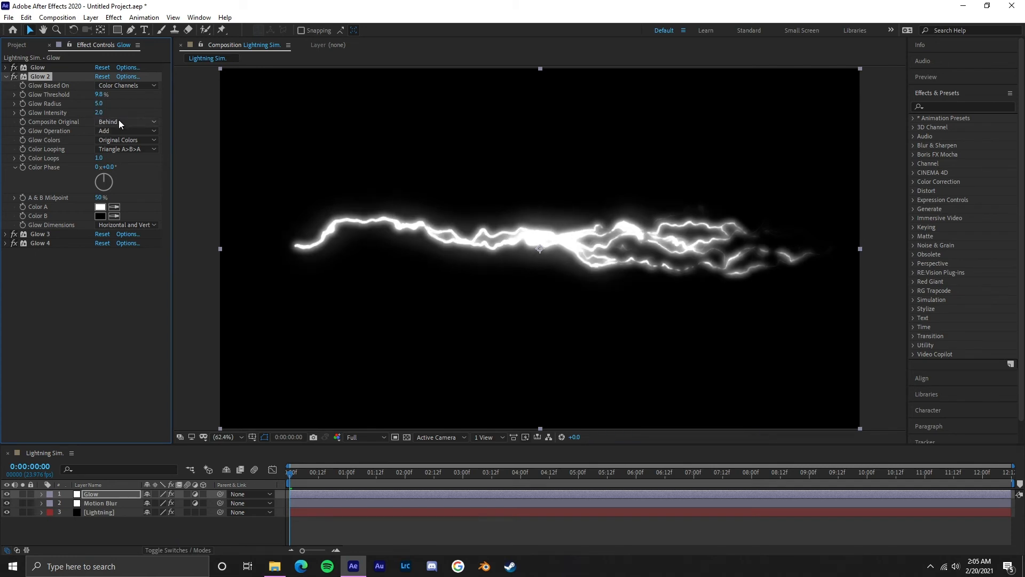
left_click(7, 76)
Step: Set Glow 3's Glow Radius to 26 and Glow 4's Glow Radius to 163
left_click(5, 86)
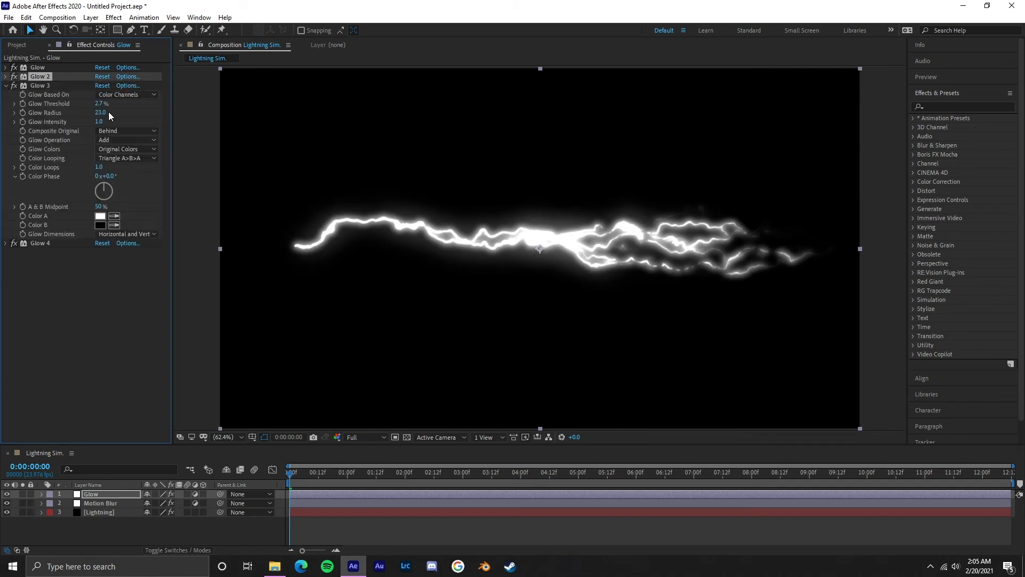
left_click_drag(103, 112, 108, 112)
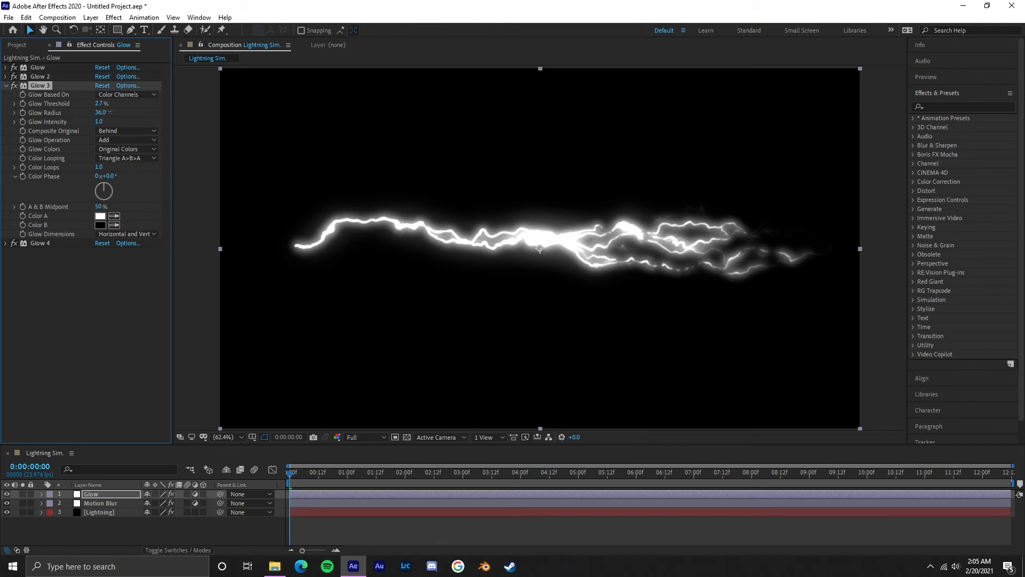
left_click_drag(108, 112, 105, 112)
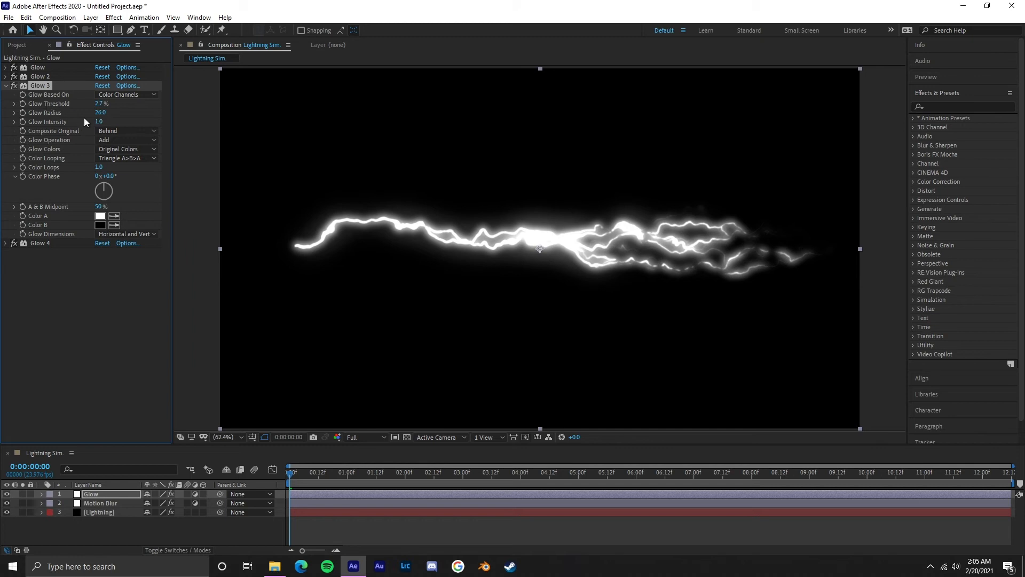
left_click(6, 86)
left_click(6, 95)
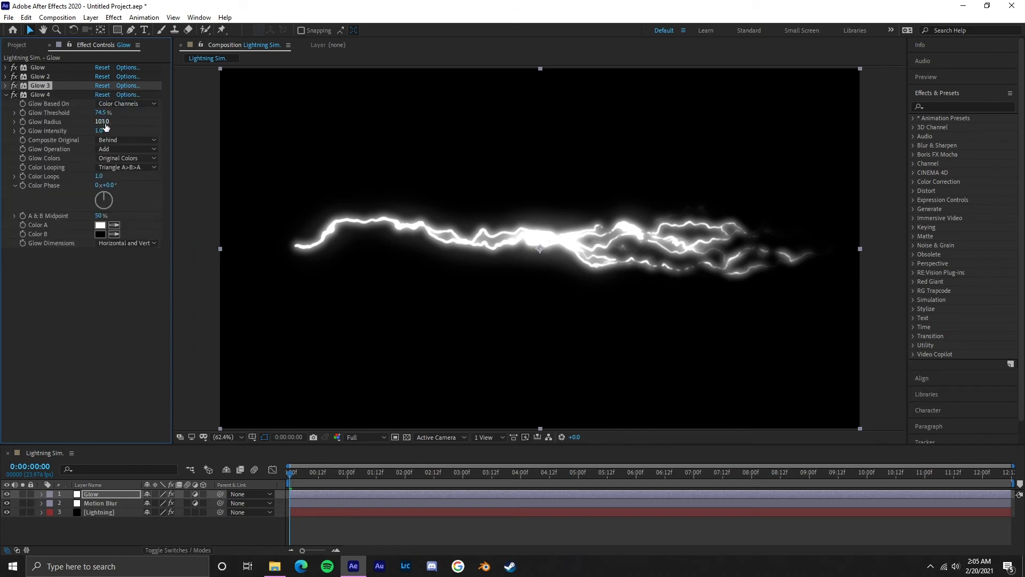
left_click_drag(104, 123, 136, 125)
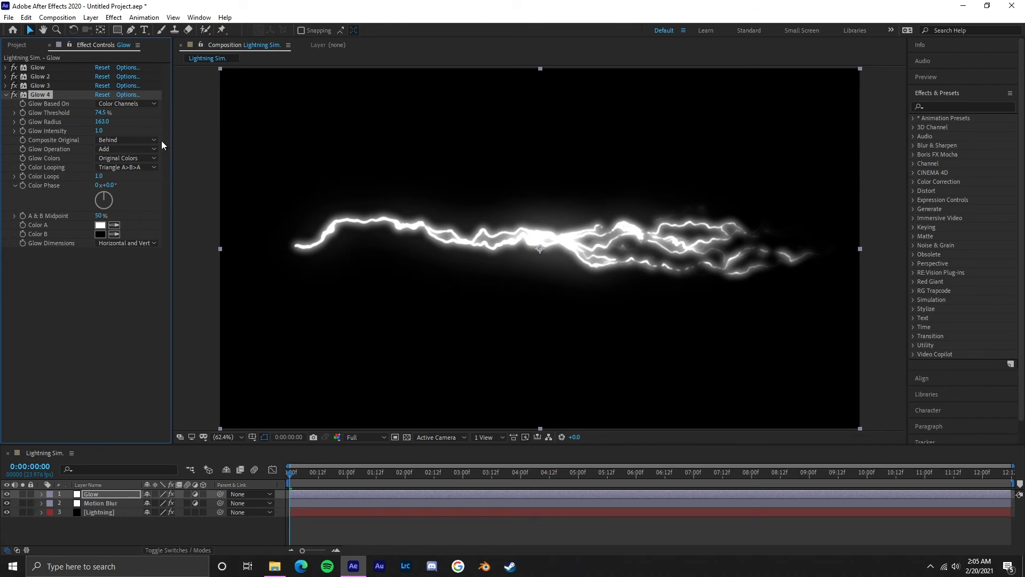
Step: Preview the animation and compare the lightning with each of the four Glow effects disabled and re-enabled in turn
key("space")
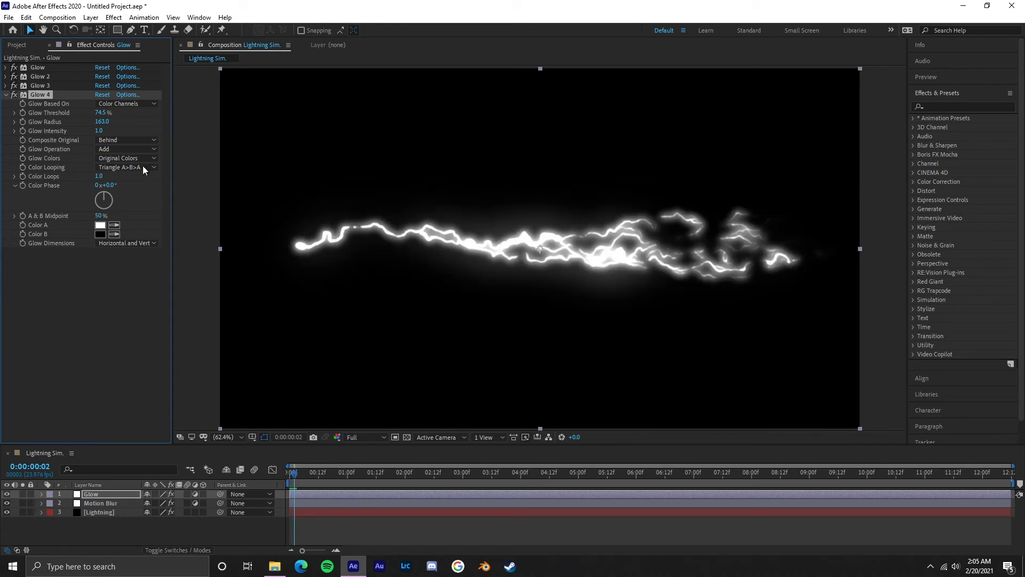
left_click(14, 67)
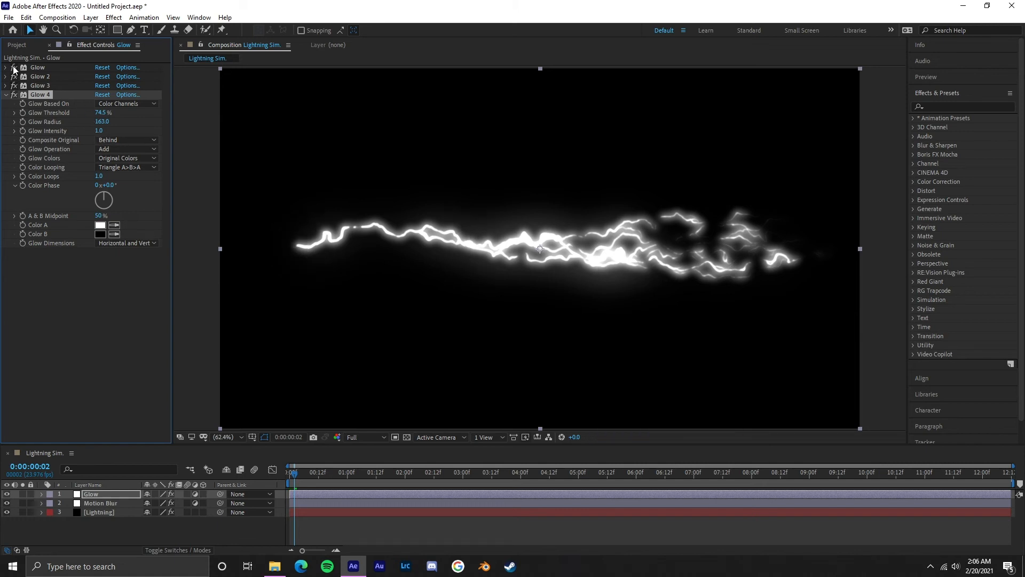
left_click(13, 78)
left_click(14, 79)
left_click(14, 79)
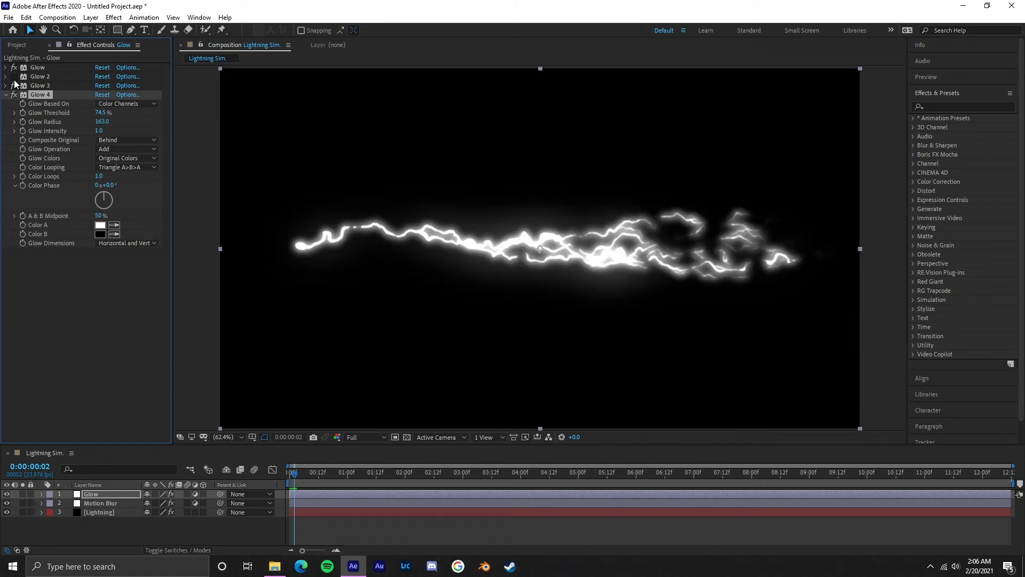
left_click(14, 79)
left_click(15, 86)
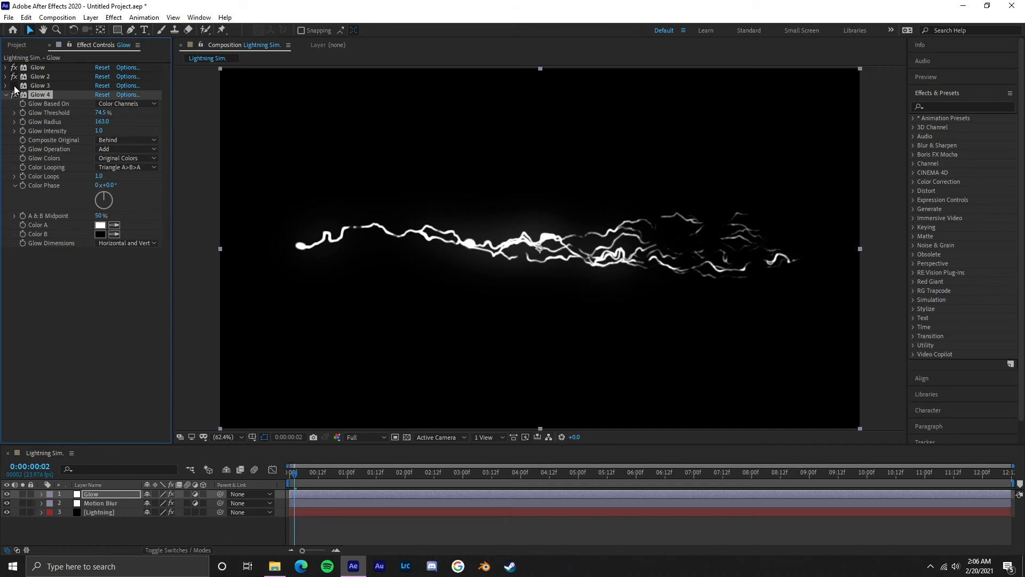
left_click(15, 86)
left_click(14, 95)
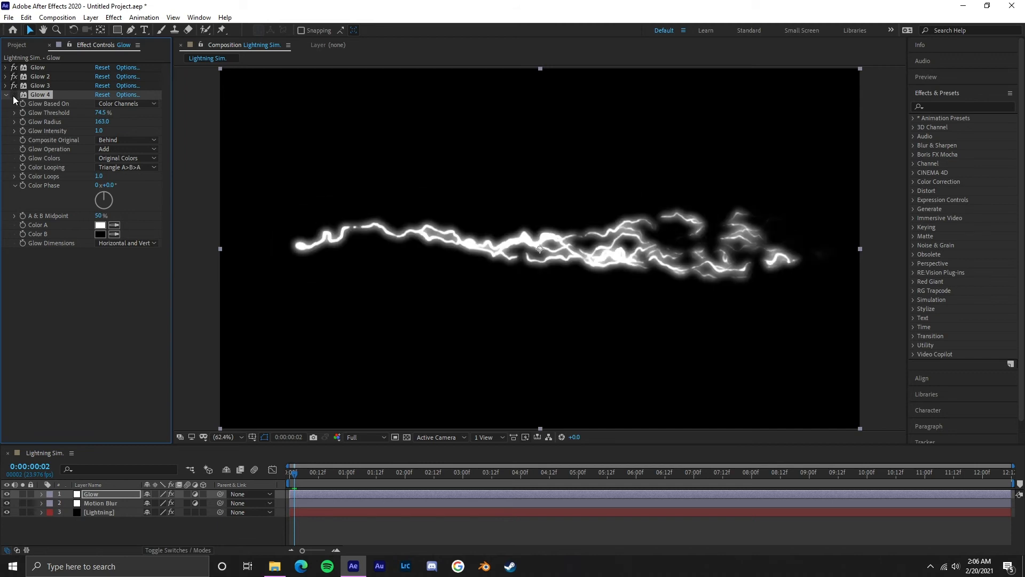
left_click(14, 95)
left_click(14, 85)
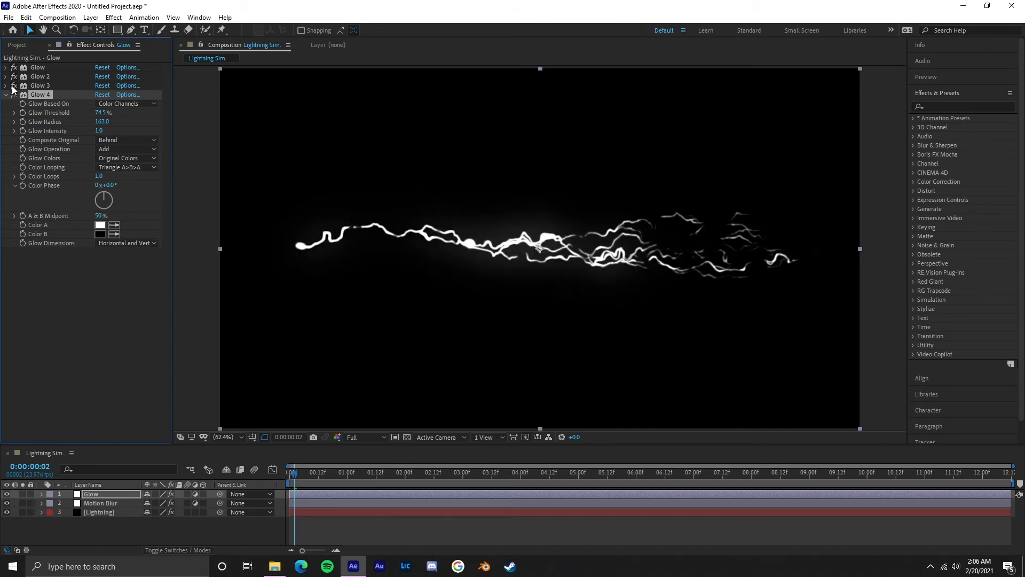
left_click(14, 86)
Step: Set Glow 2's Glow Radius to 4, Glow Intensity to 1 and Glow Threshold to 16.9%
left_click(6, 77)
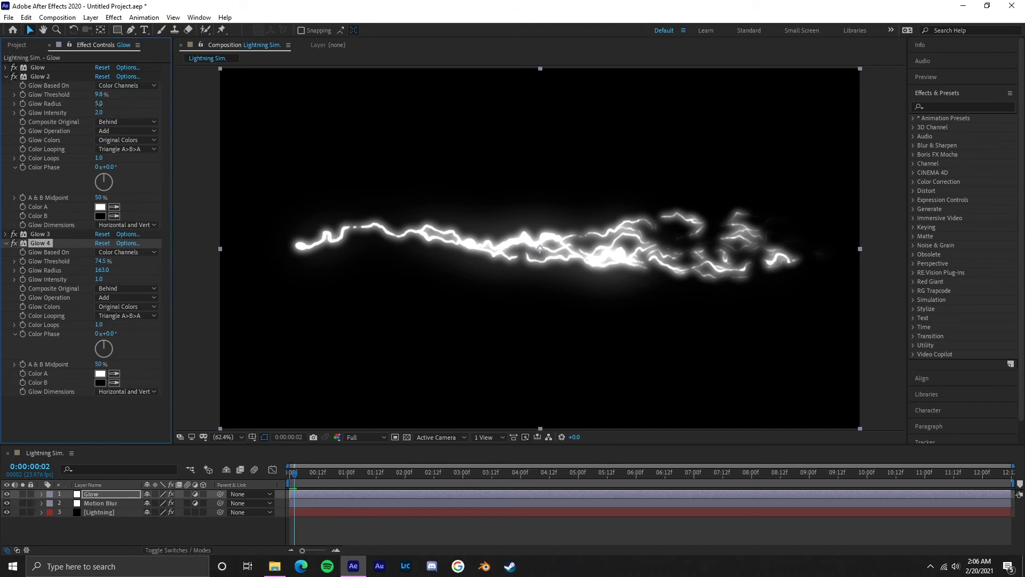
left_click_drag(97, 104, 96, 105)
left_click(98, 112)
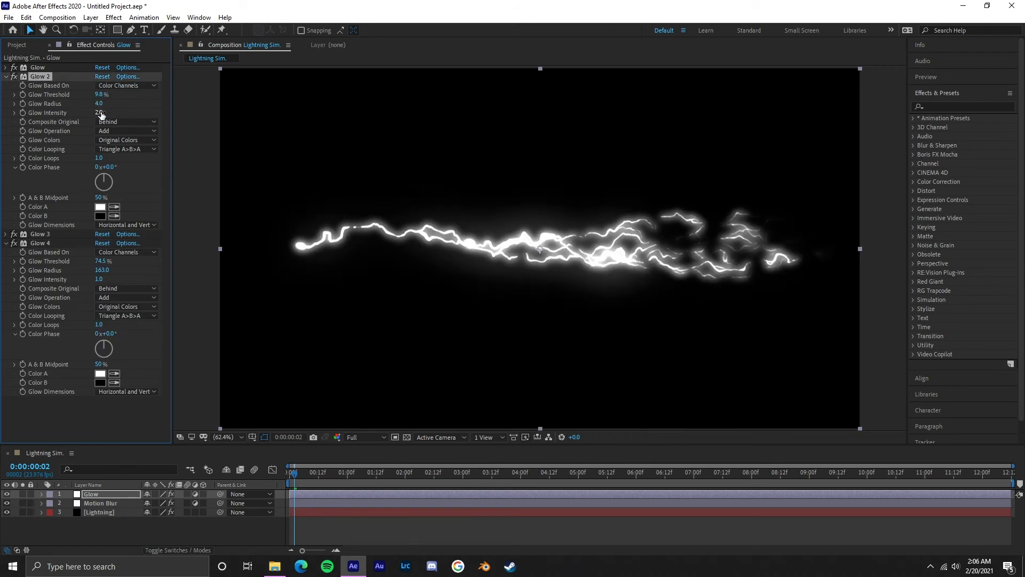
type("1")
key("Return")
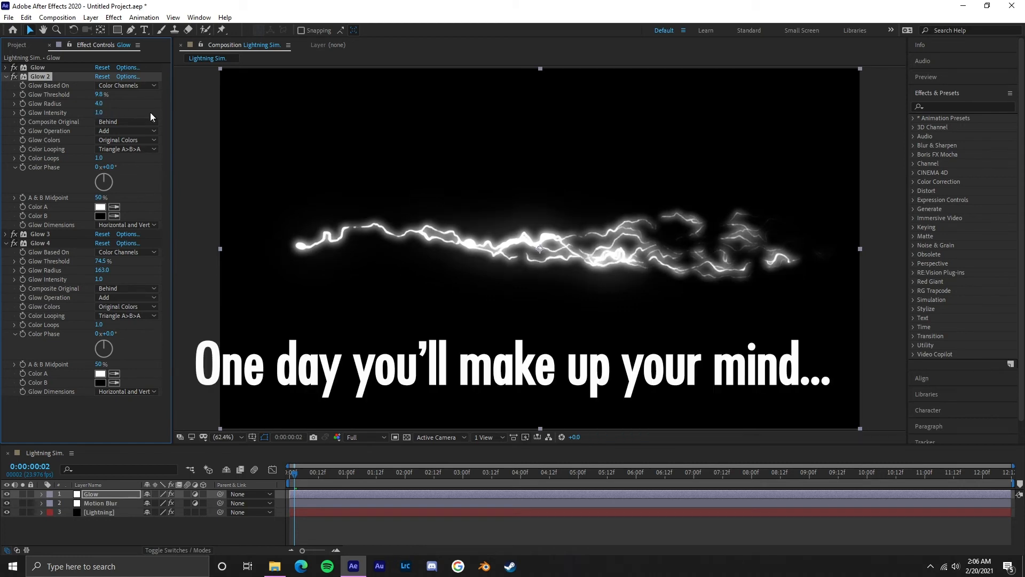
left_click_drag(104, 96, 114, 94)
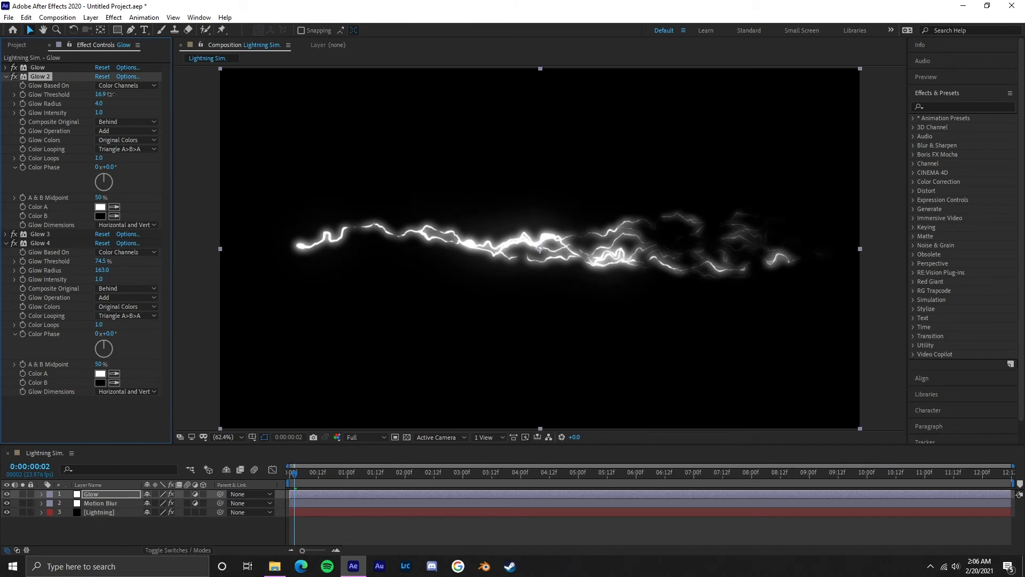
Step: Go to frame 0:00:00:08 and apply Video Copilot's VC Color Vibrance effect to the Glow adjustment layer
mouse_move(304, 474)
left_mouse_down()
mouse_move(306, 483)
mouse_move(309, 473)
left_mouse_up()
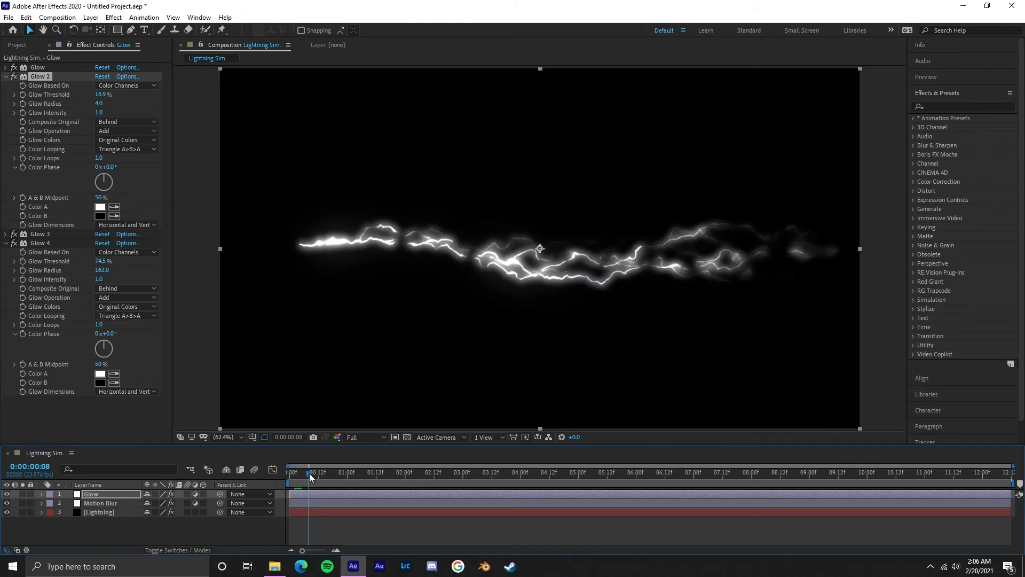
left_click(224, 437)
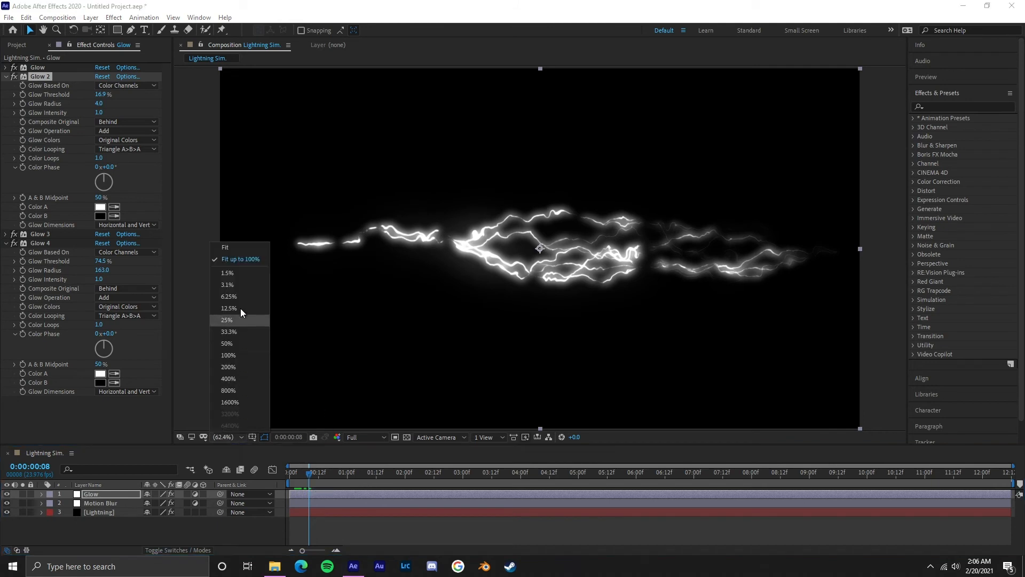
left_click(238, 259)
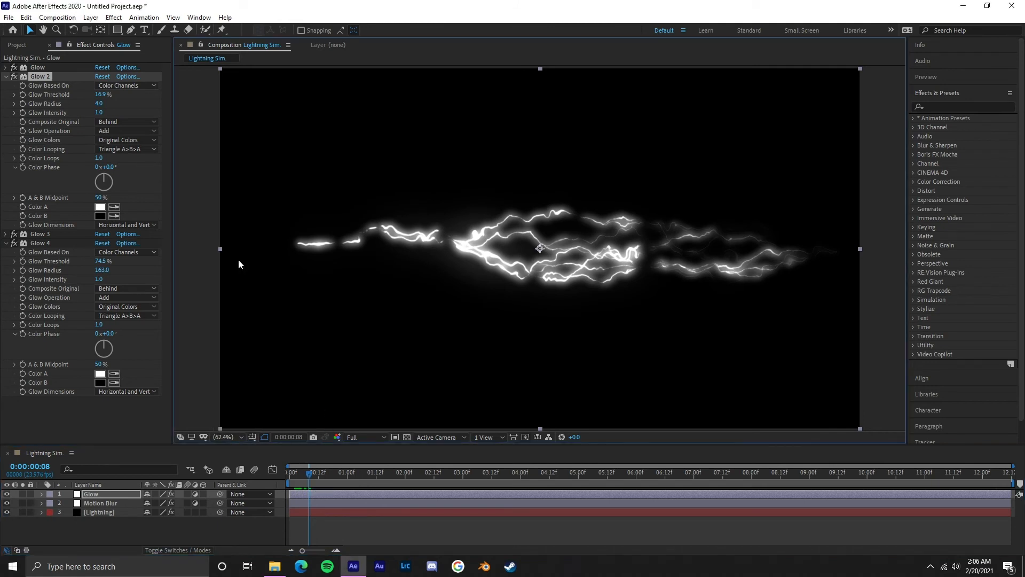
left_click(6, 77)
left_click(7, 94)
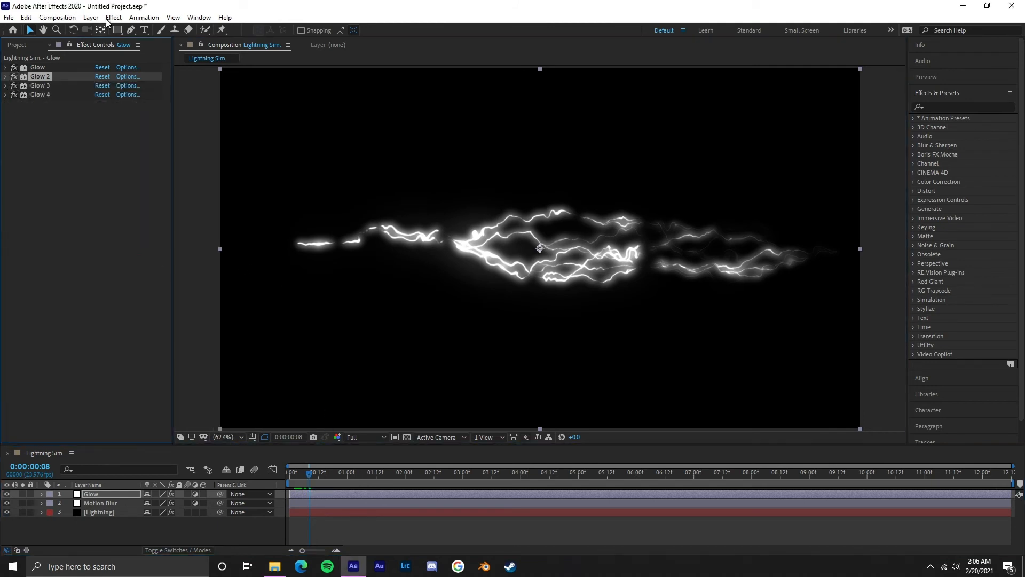
left_click(114, 18)
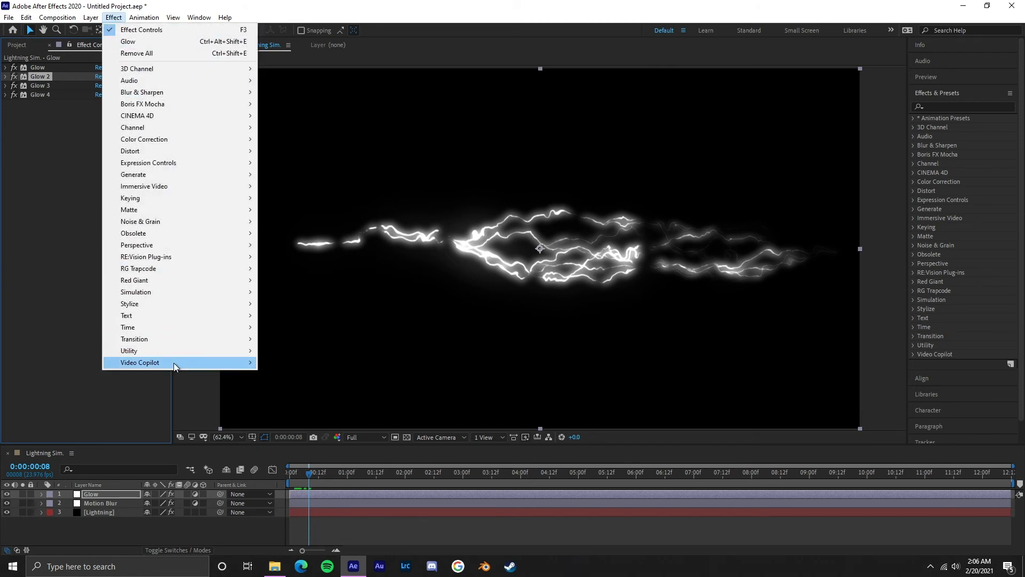
mouse_move(175, 363)
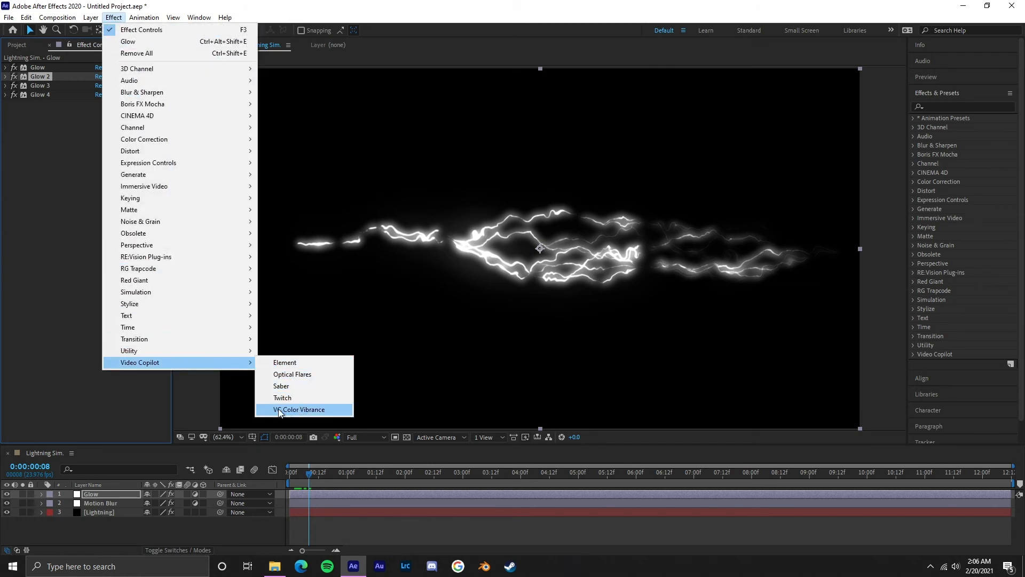
left_click(322, 412)
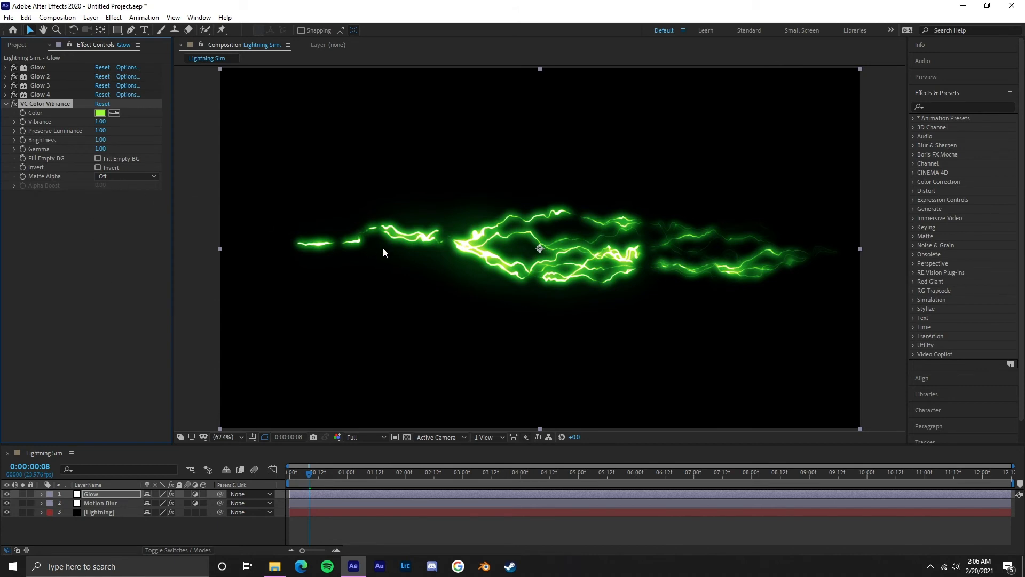
Step: Change the VC Color Vibrance color to a pale, low-saturation cyan blue
left_click(100, 113)
left_click_drag(764, 180, 760, 162)
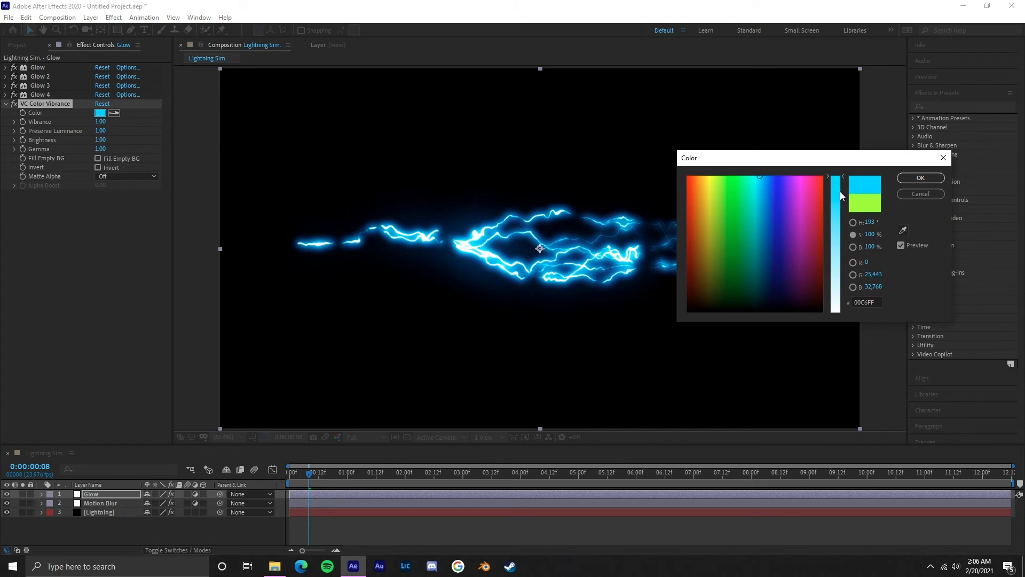
left_click_drag(842, 195, 840, 287)
left_click(918, 180)
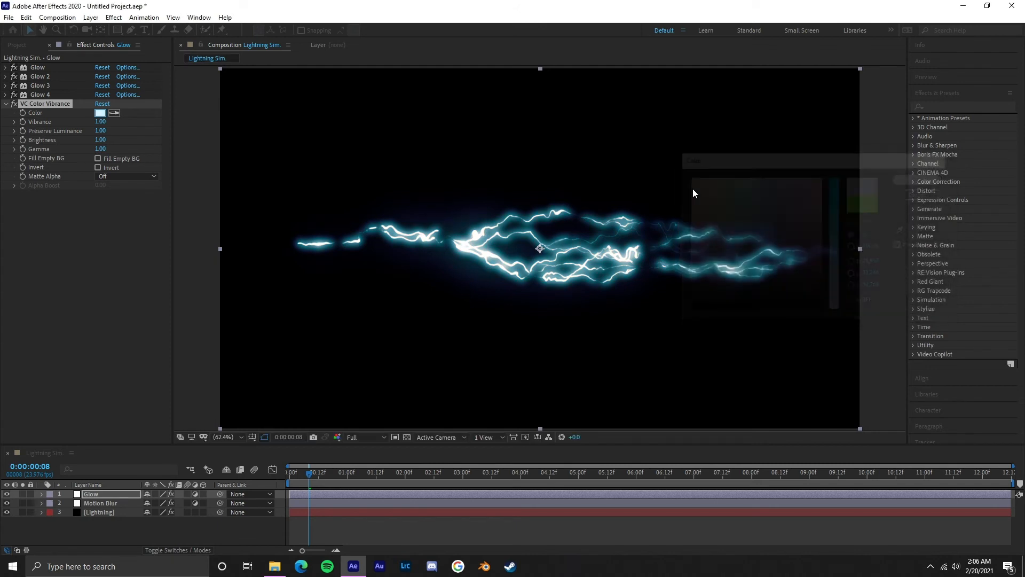
Step: Duplicate Glow 4 with its Glow Radius set to 126, and set the copy's Glow Radius to 229
left_click(5, 95)
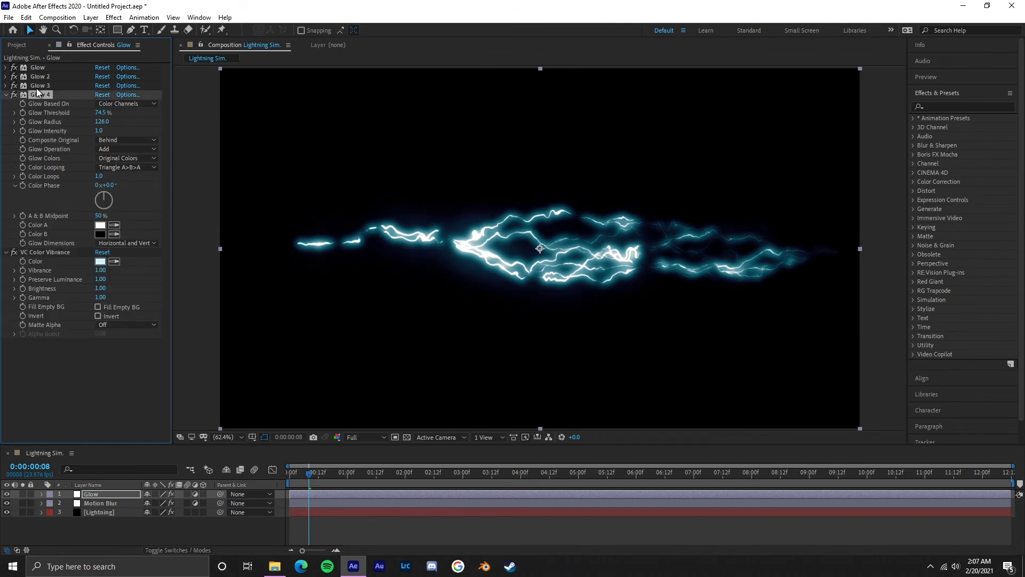
key("ctrl+d")
left_click_drag(101, 225, 155, 224)
scroll(24, 138, "up", 3)
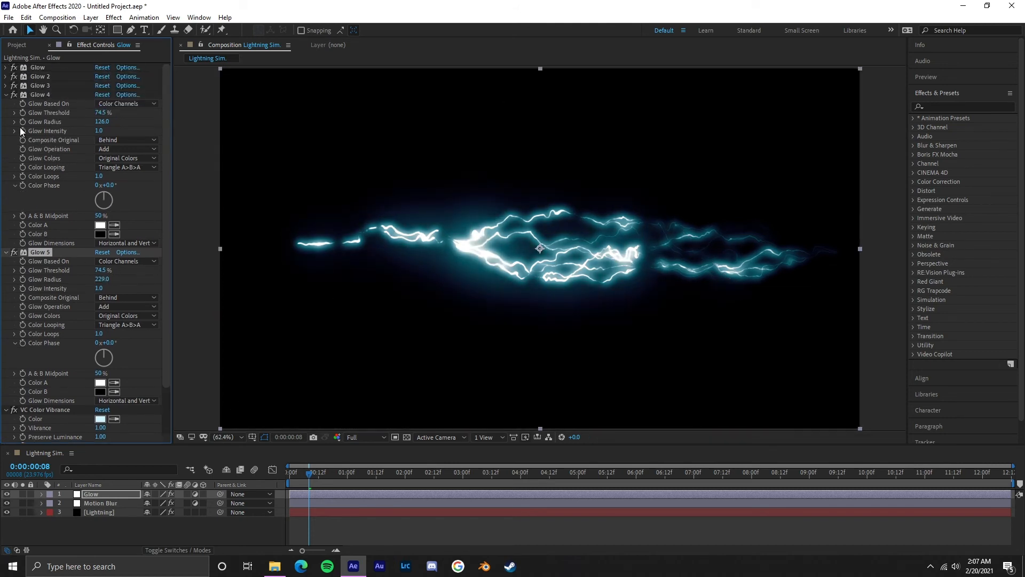
Step: Collapse the Glow 4 and Glow 5 settings and set VC Color Vibrance's Vibrance to 1.46
left_click(6, 95)
left_click(5, 104)
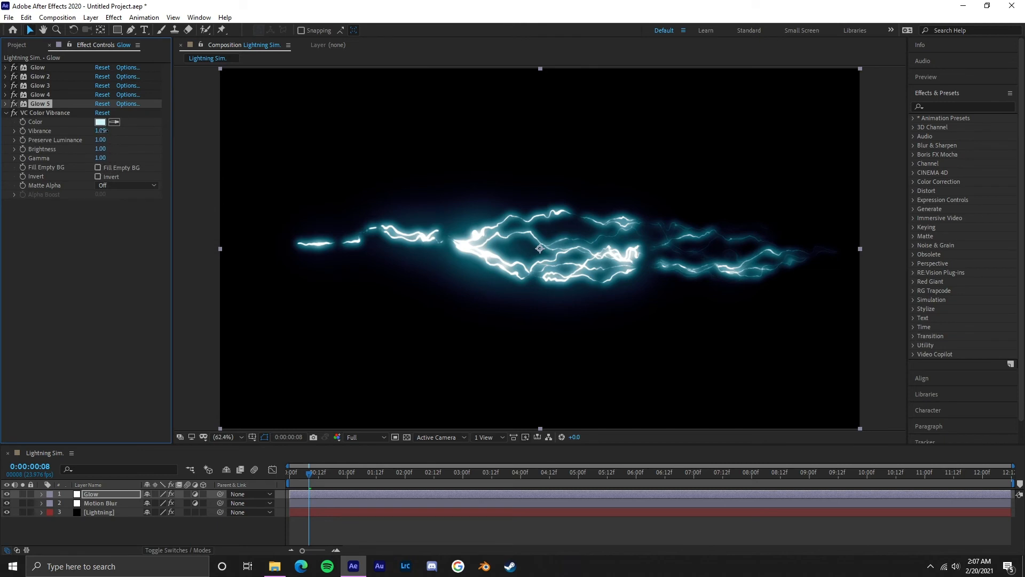
left_click_drag(101, 131, 131, 129)
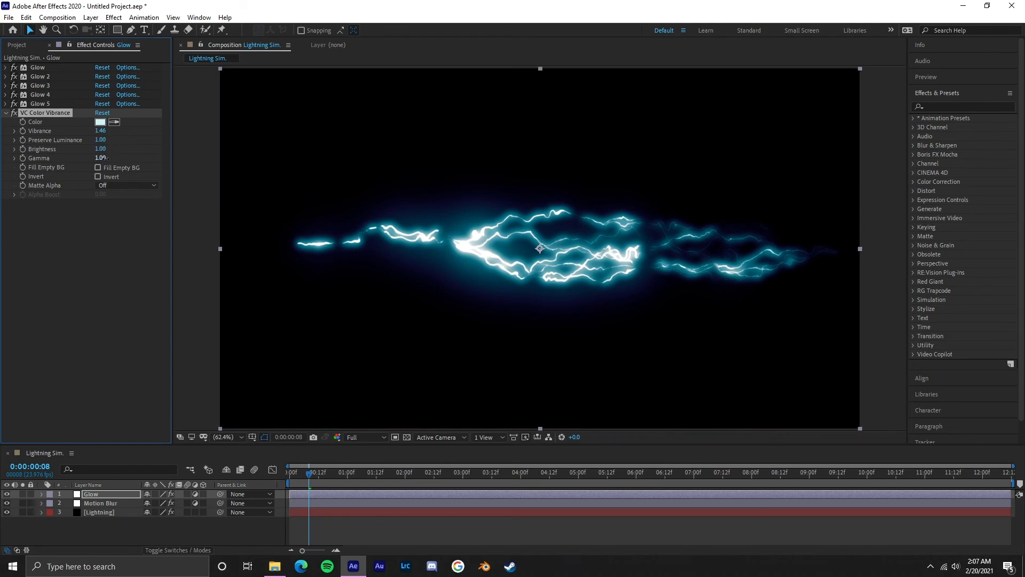
Step: Set VC Color Vibrance's Gamma to 0.74 and collapse the effect's settings
left_click_drag(107, 158, 401, 160)
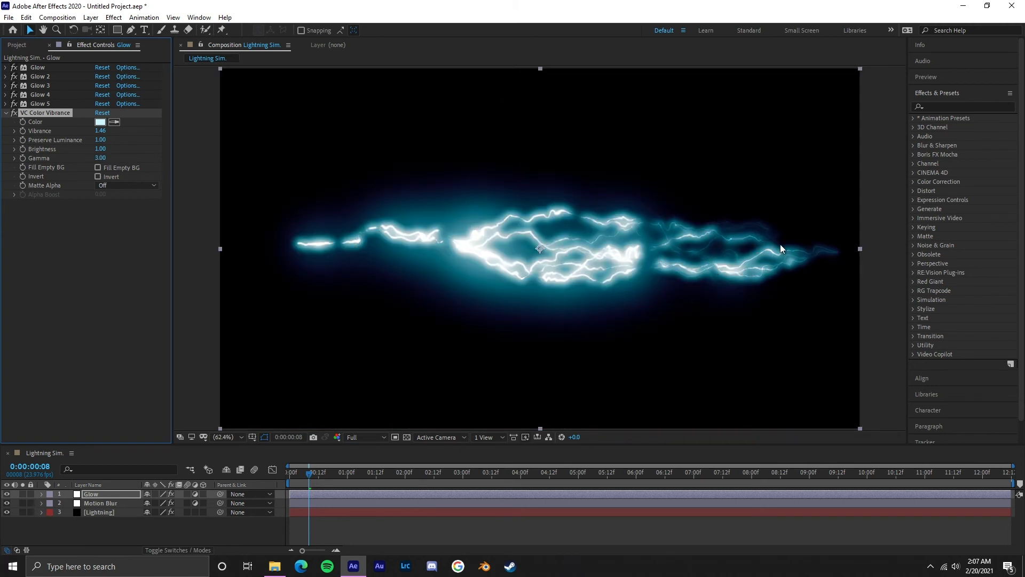
left_click_drag(101, 158, 93, 165)
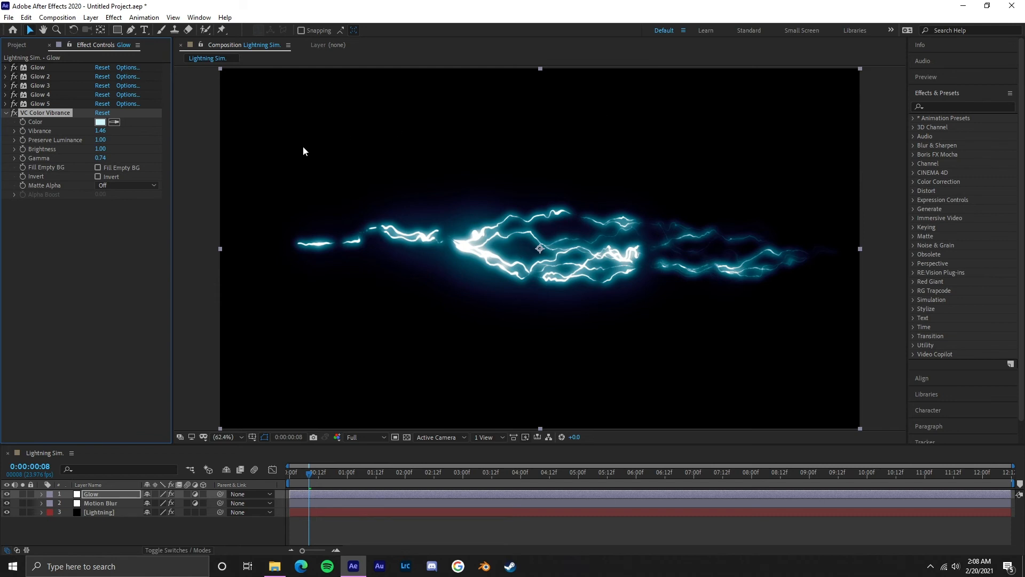
left_click(5, 113)
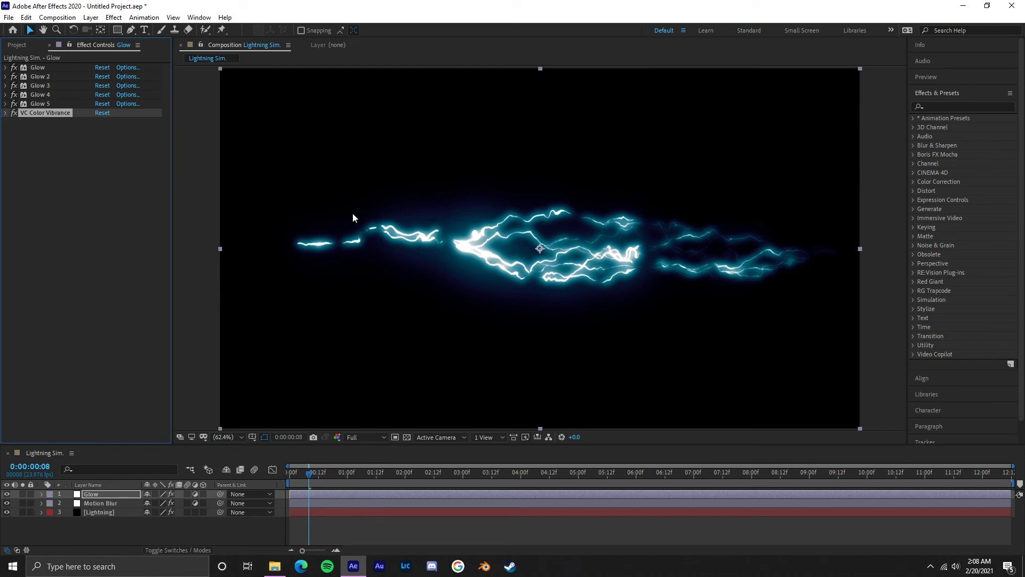
Step: Preview the lightning animation from the first frame and park the playhead at 0:00:00:11
key("Page_Down")
key("Page_Down")
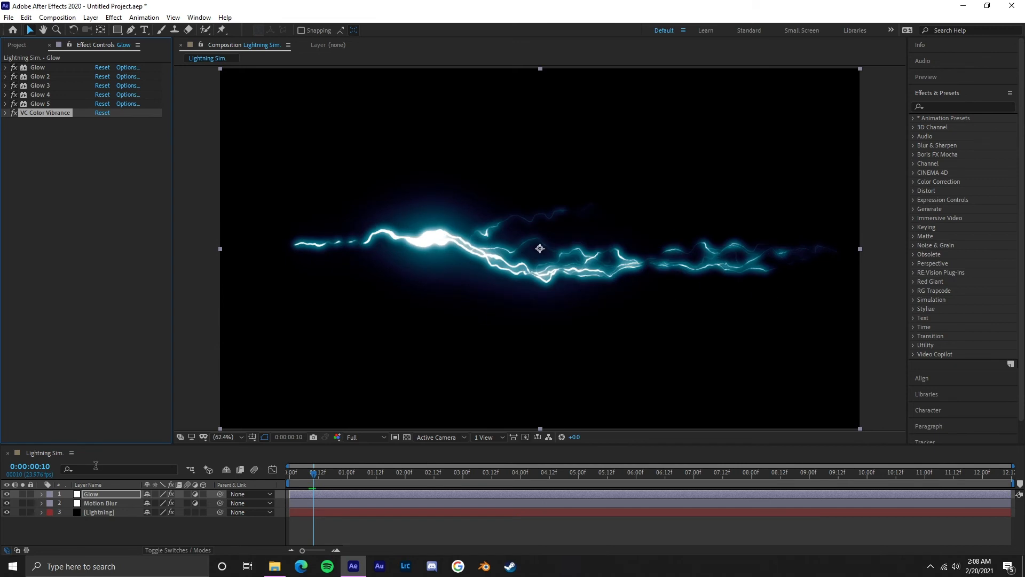
key("Home")
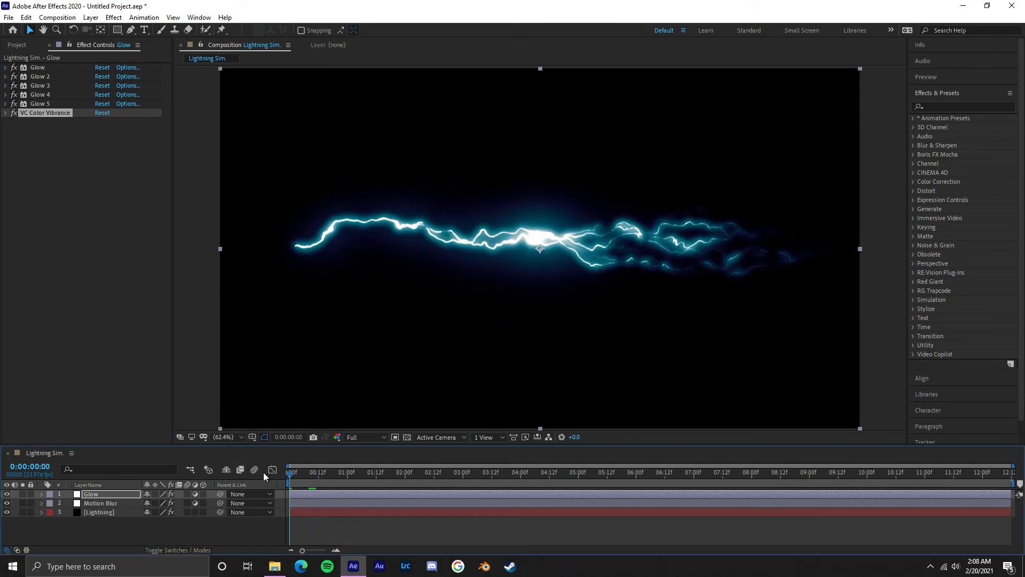
key("space")
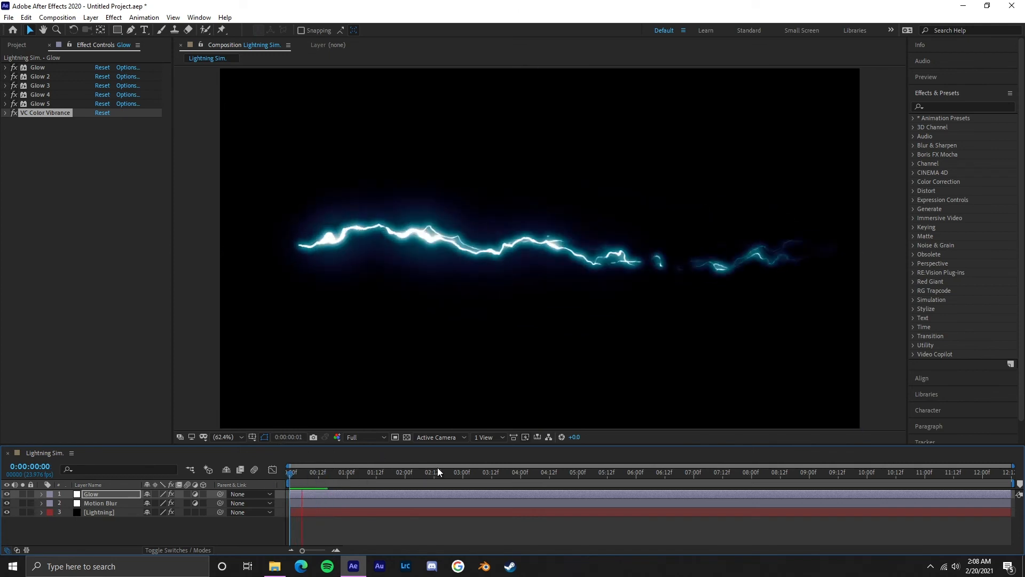
key("space")
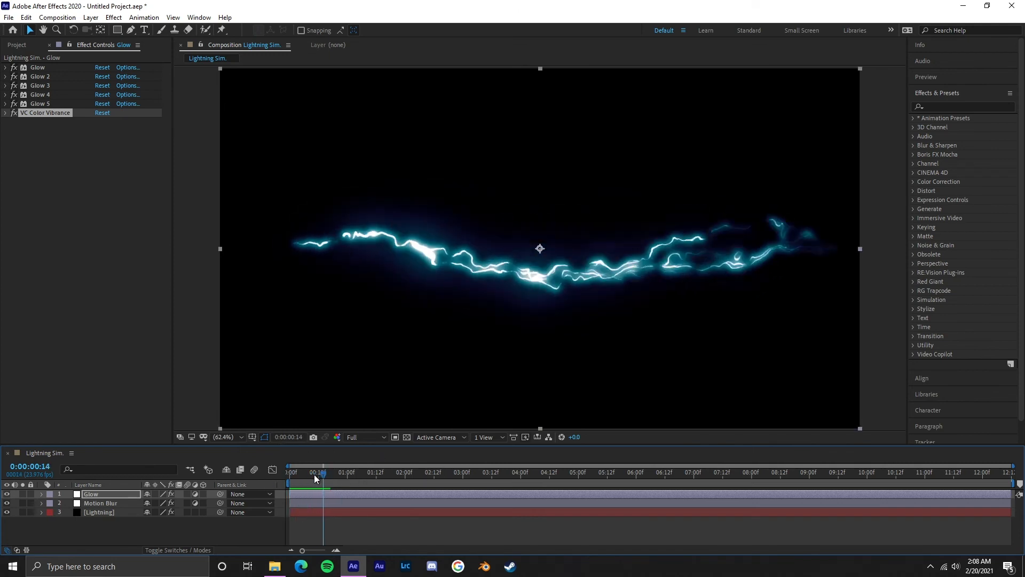
left_click_drag(279, 473, 316, 472)
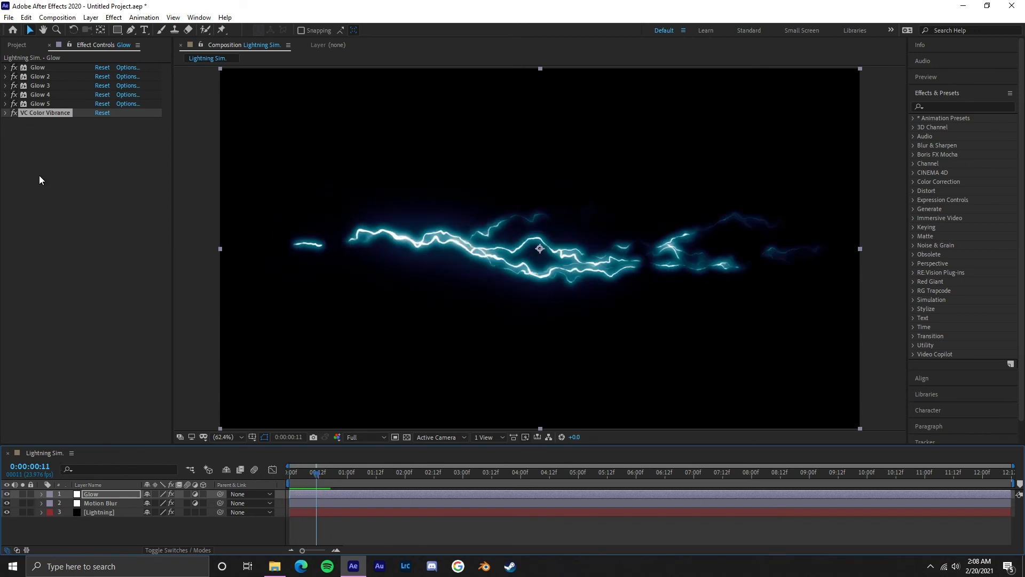
Step: Create a new composition from the Lightning Sim. composition so it is nested as a single layer
left_click(19, 47)
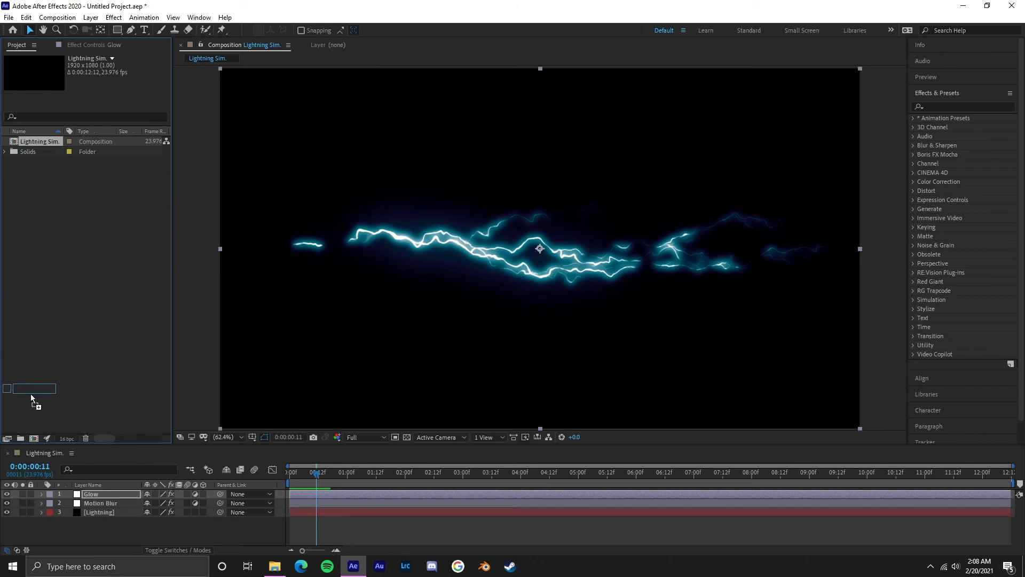
left_click_drag(35, 442, 33, 439)
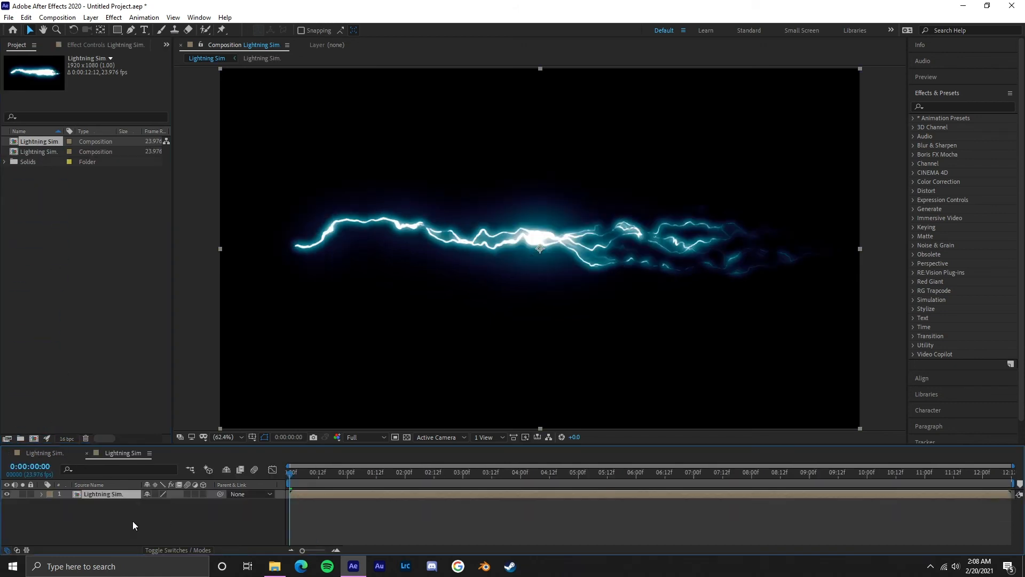
left_click(152, 511)
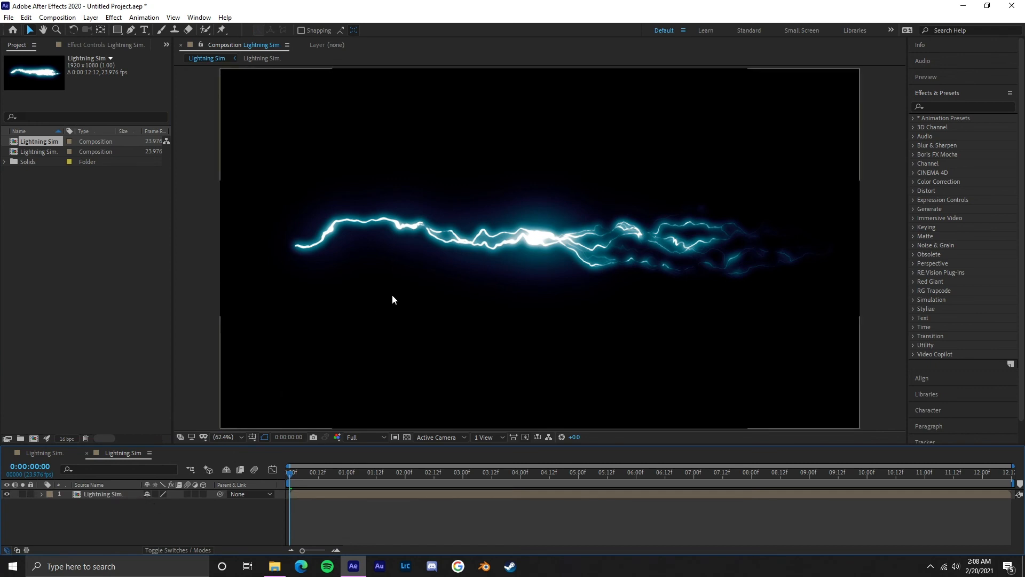
left_click(97, 494)
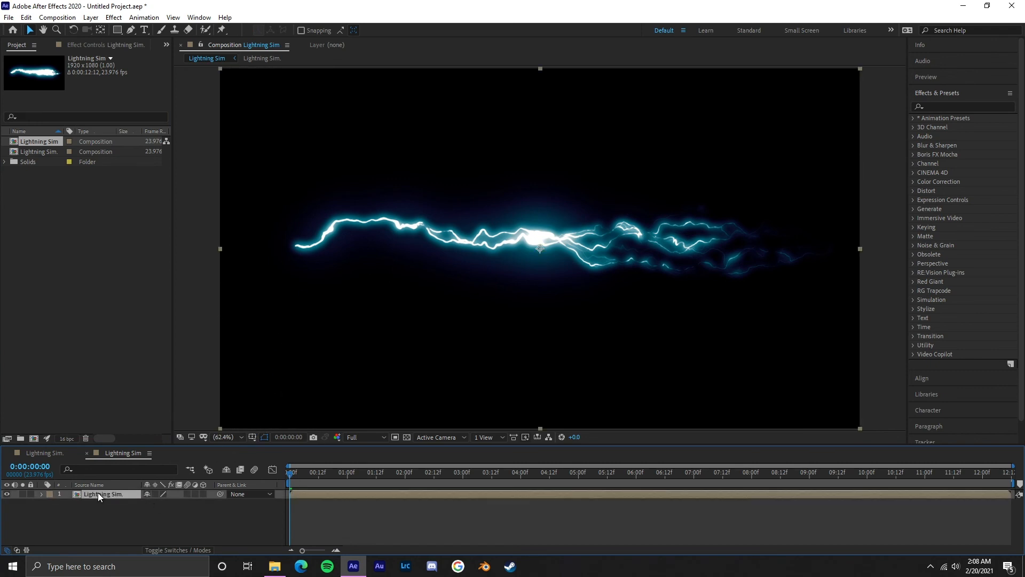
left_click(333, 525)
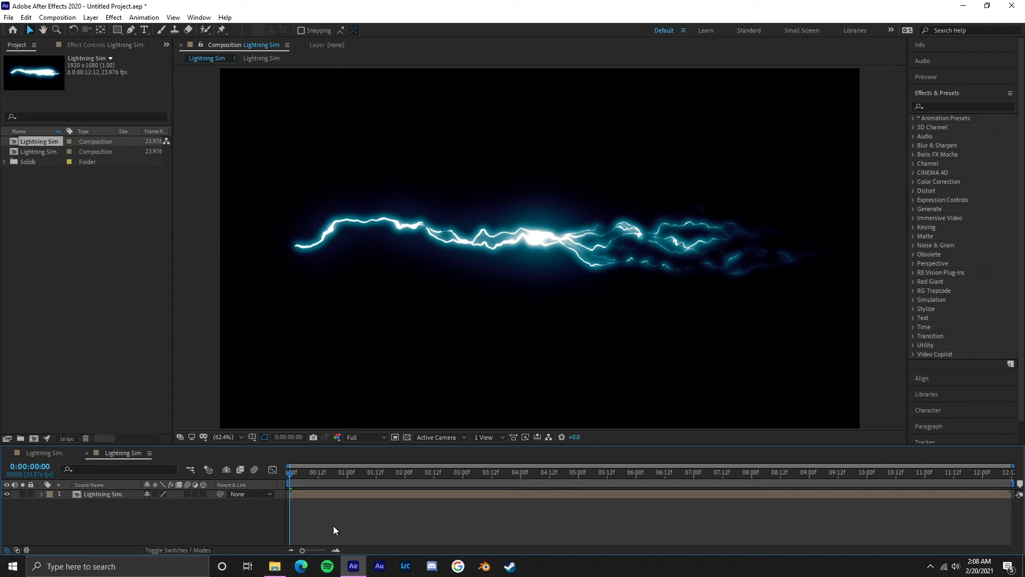
Step: Switch to File Explorer, check the F-3 image in Lens Dust Overlays, and import it as a layer below the Lightning Sim. layer
left_click(275, 566)
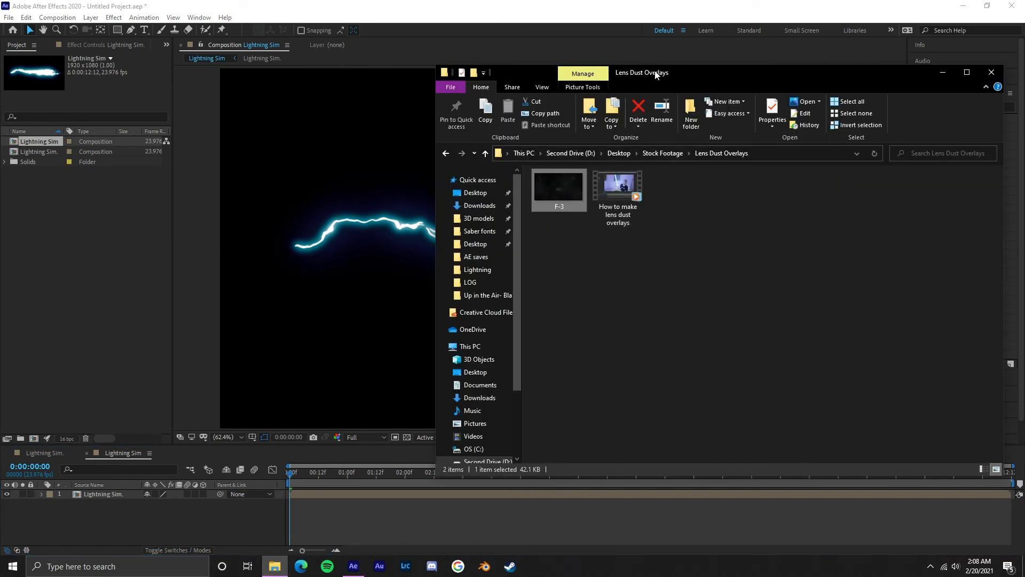
left_click_drag(659, 72, 635, 75)
left_click(608, 333)
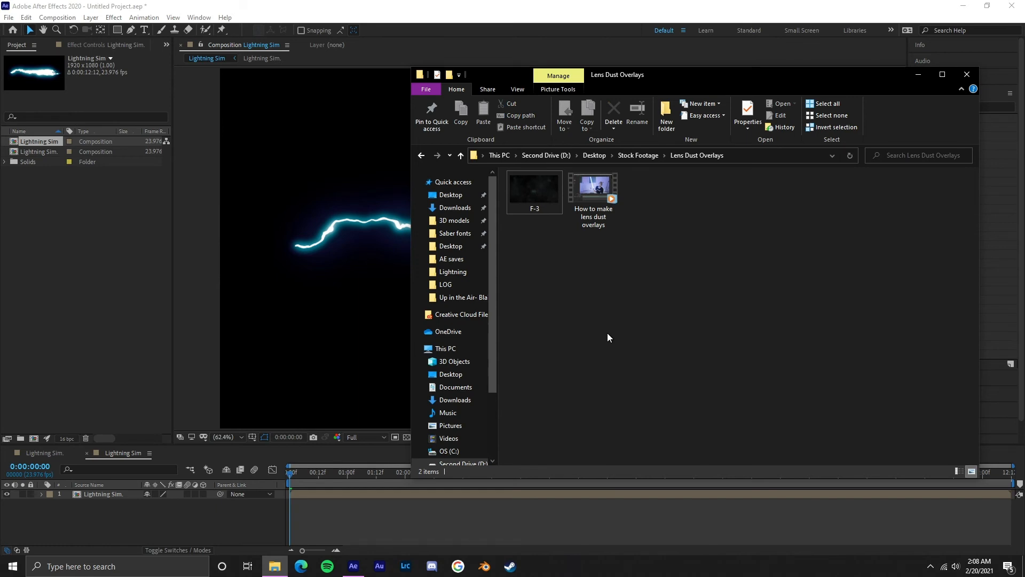
left_click(541, 206)
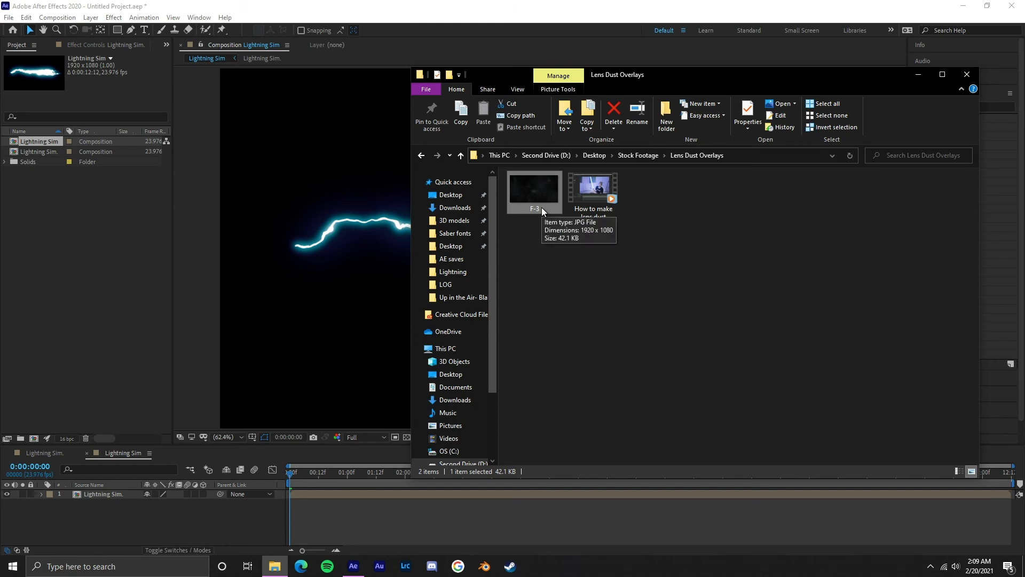
double_click(542, 207)
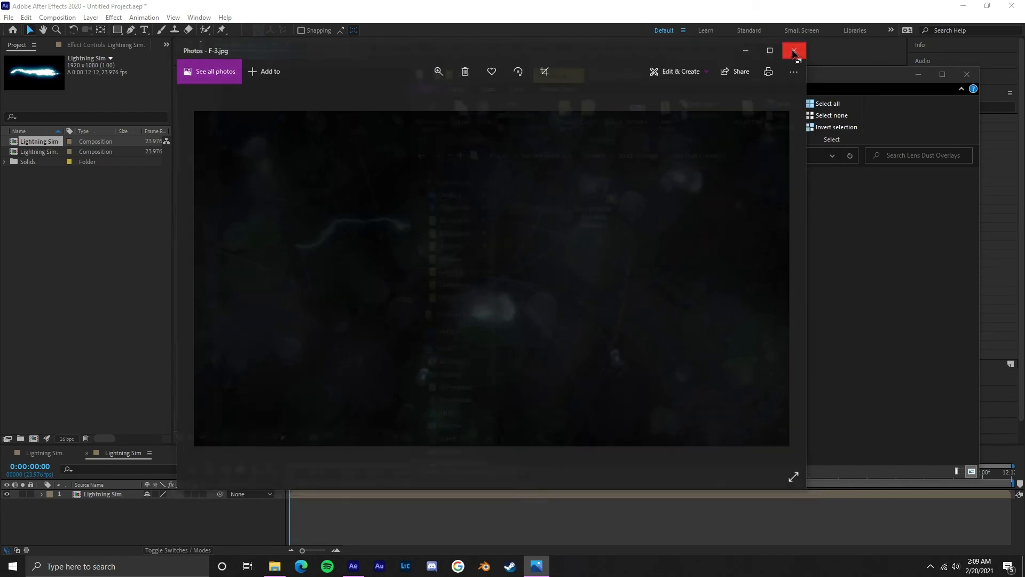
left_click(798, 47)
left_click_drag(536, 199, 104, 265)
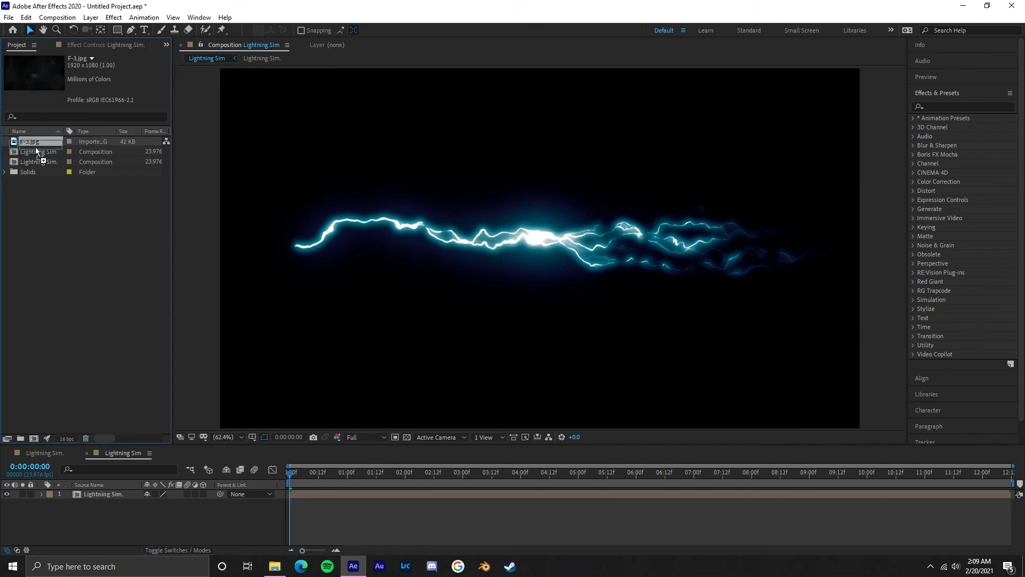
left_click_drag(83, 414, 85, 510)
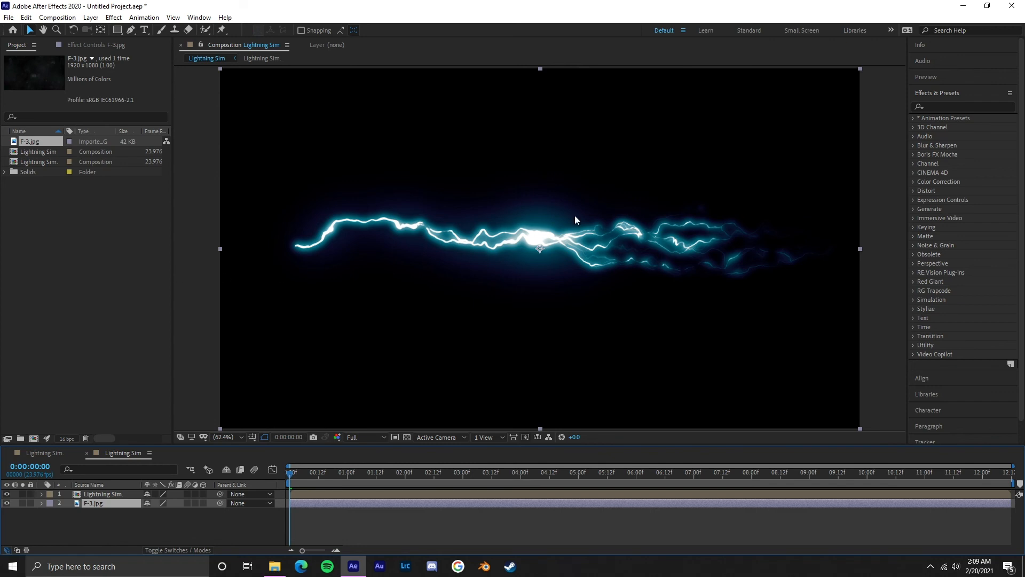
Step: Duplicate the Lightning Sim. layer and set the F-3.jpg layer's track matte to Luma, using the lower copy as its matte
left_click(110, 496)
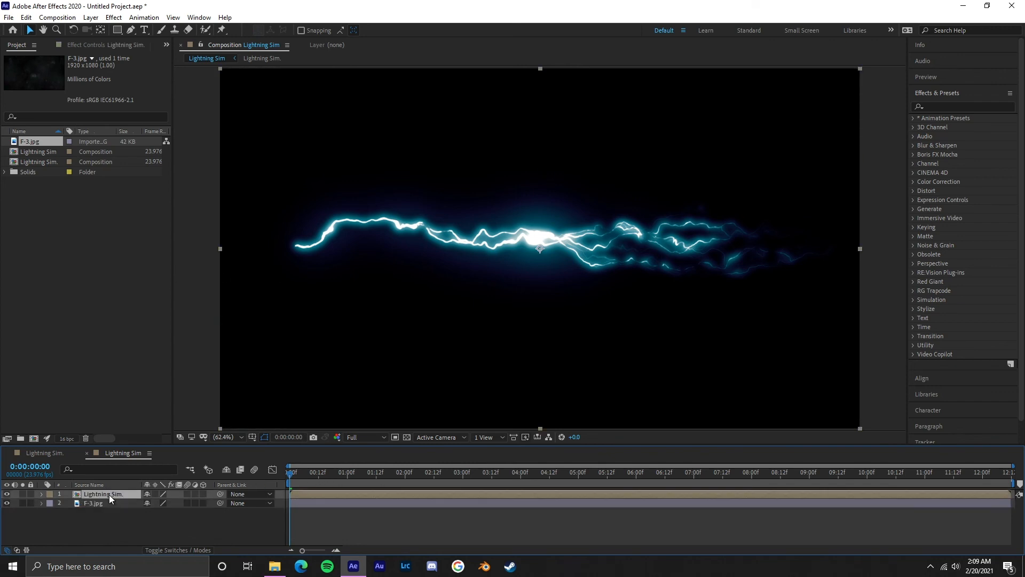
key("ctrl+d")
left_click(109, 501)
left_click(174, 546)
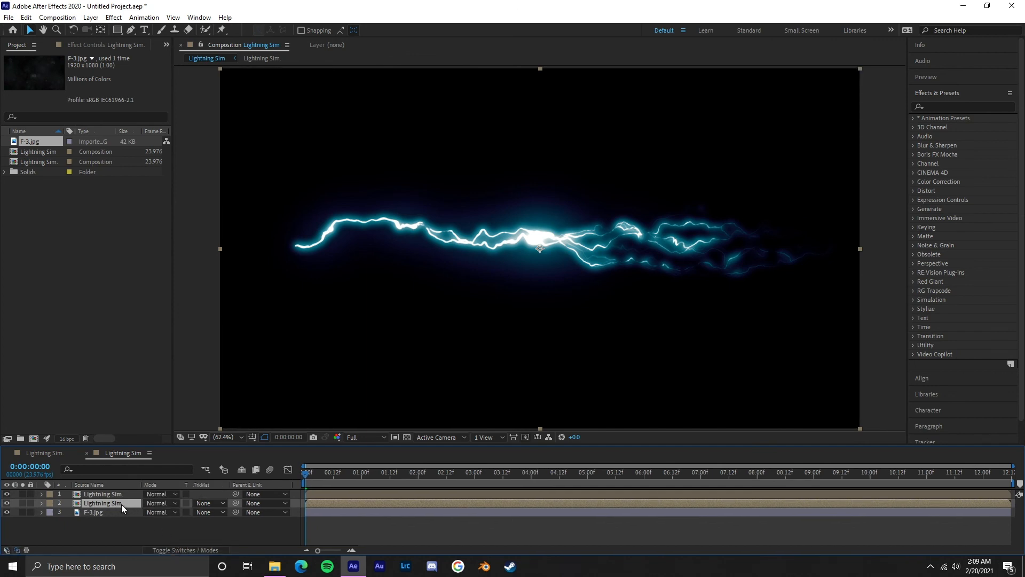
left_click(205, 514)
left_click(238, 489)
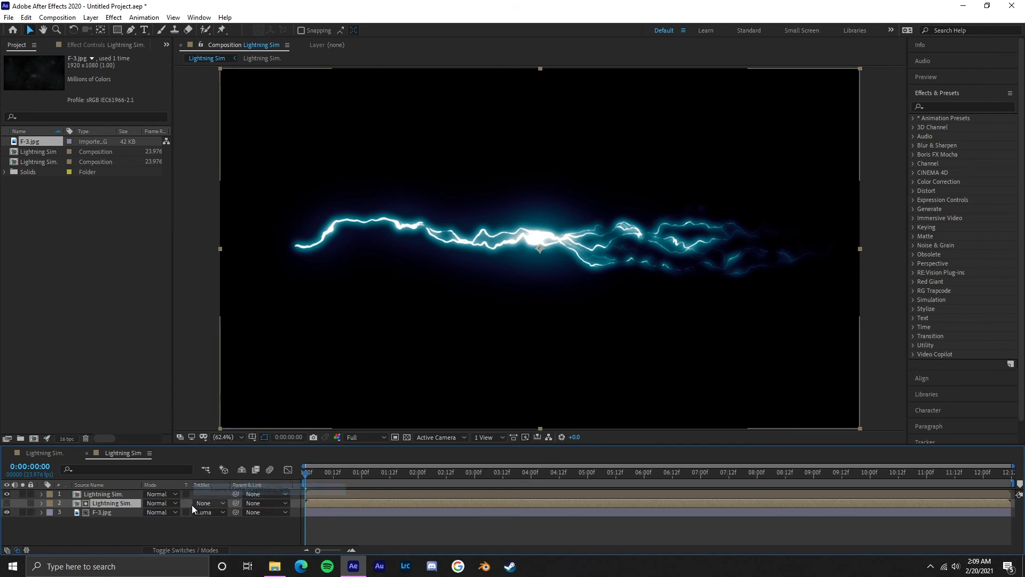
Step: Inspect the matted dust overlay up close with the top Lightning Sim. layer hidden, and restore that layer and the fitted view
left_click(101, 495)
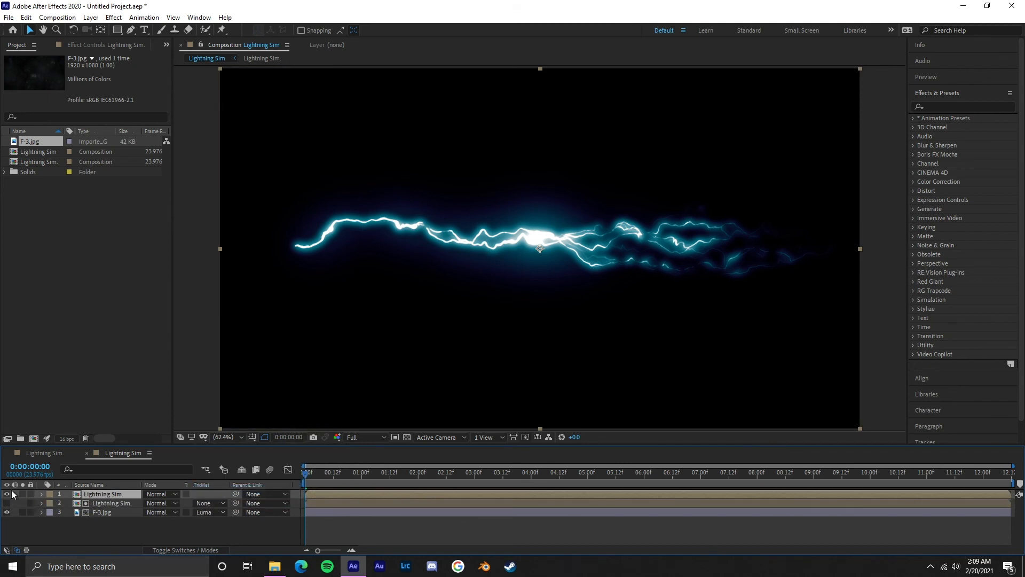
left_click(7, 494)
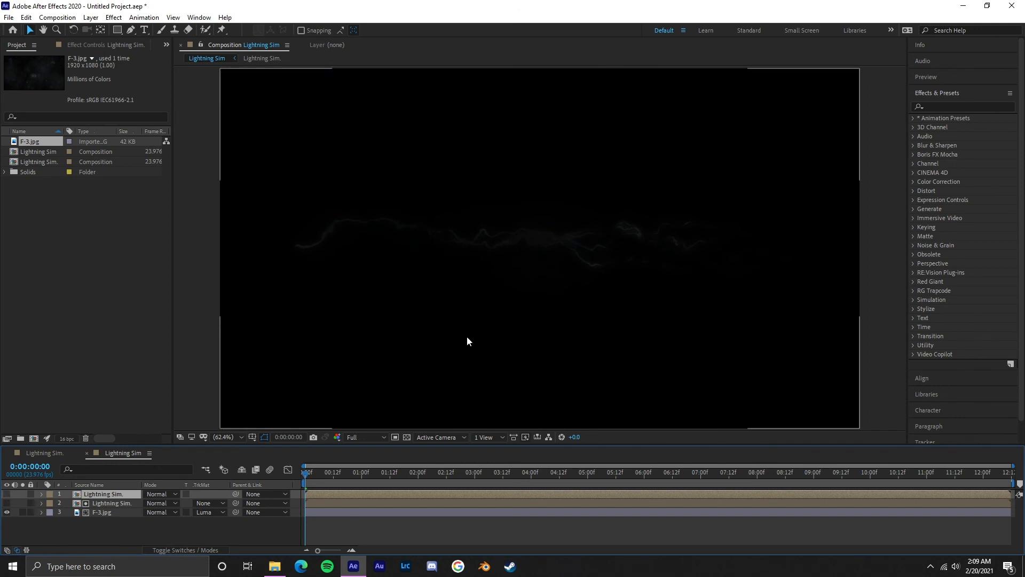
scroll(467, 335, "up", 6)
scroll(572, 268, "down", 2)
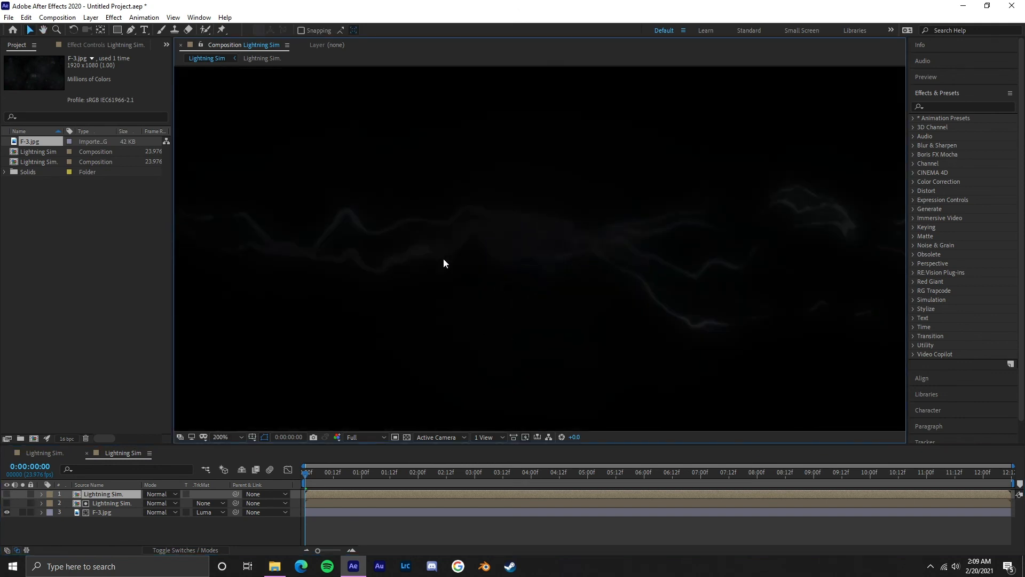
scroll(596, 264, "down", 2)
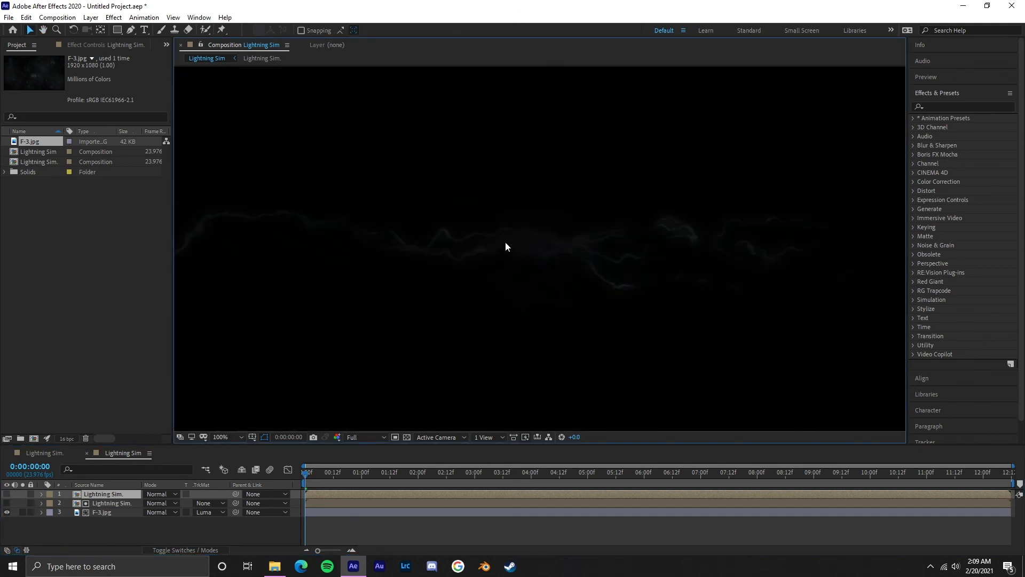
left_click_drag(506, 242, 603, 253)
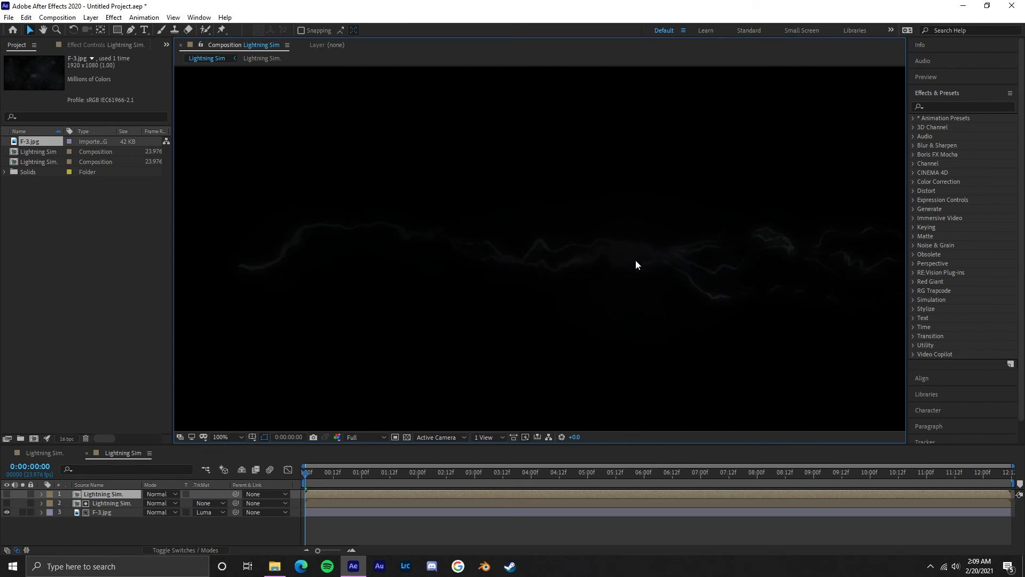
left_click(6, 494)
left_click(221, 437)
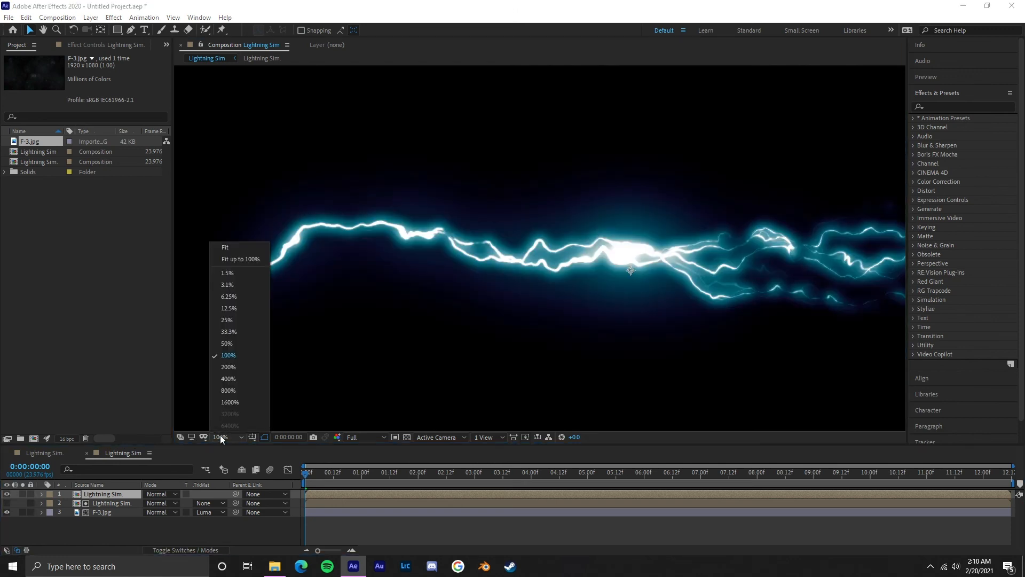
left_click(245, 259)
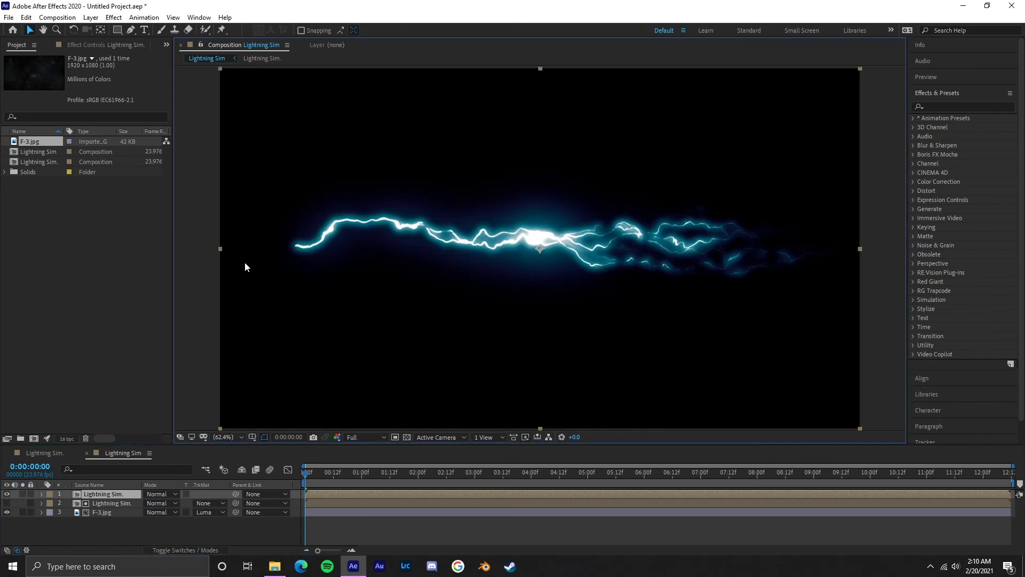
Step: Apply Fast Box Blur to the Lightning Sim. matte layer and hide the top Lightning Sim. layer
left_click(115, 504)
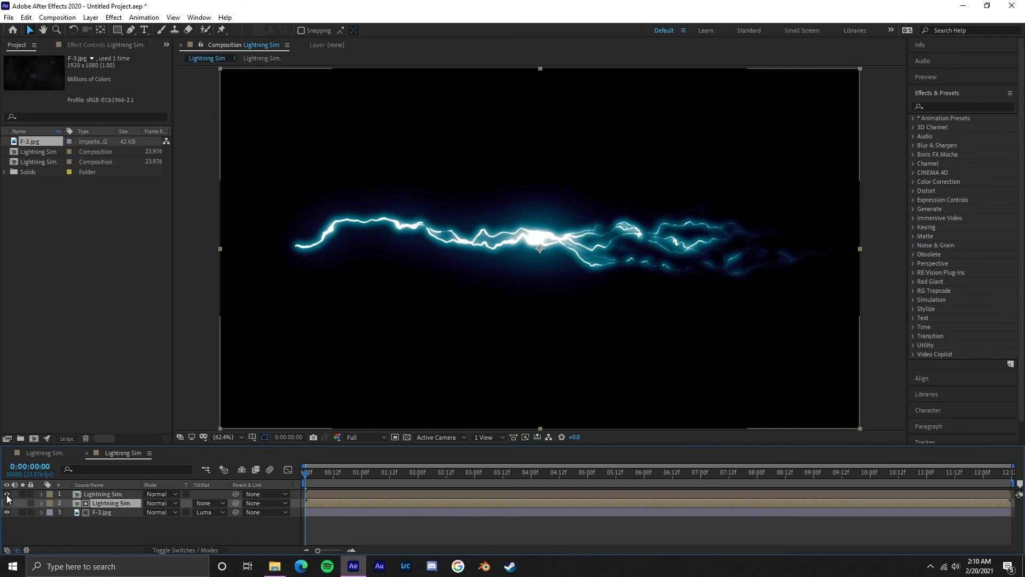
left_click(115, 18)
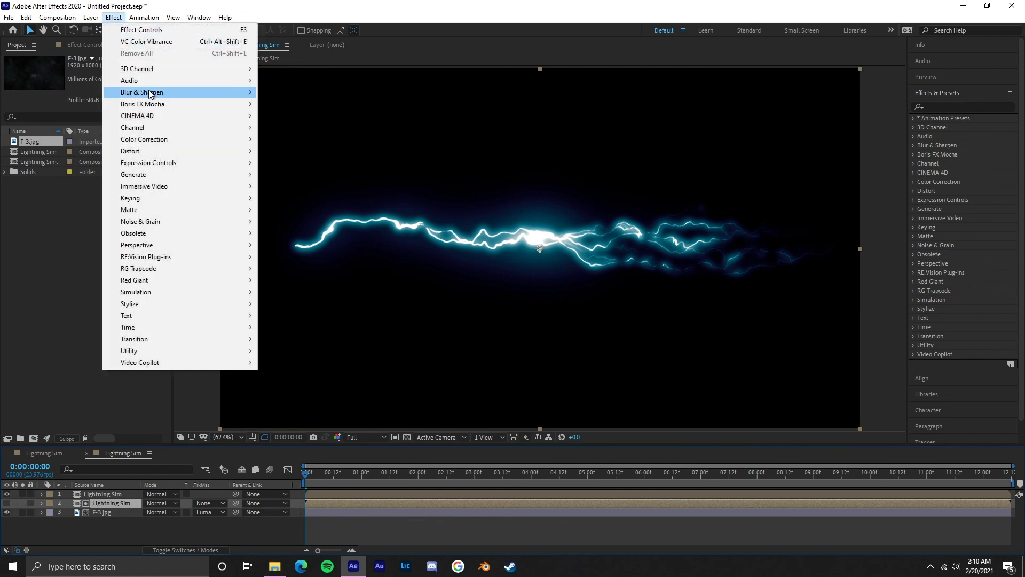
mouse_move(214, 92)
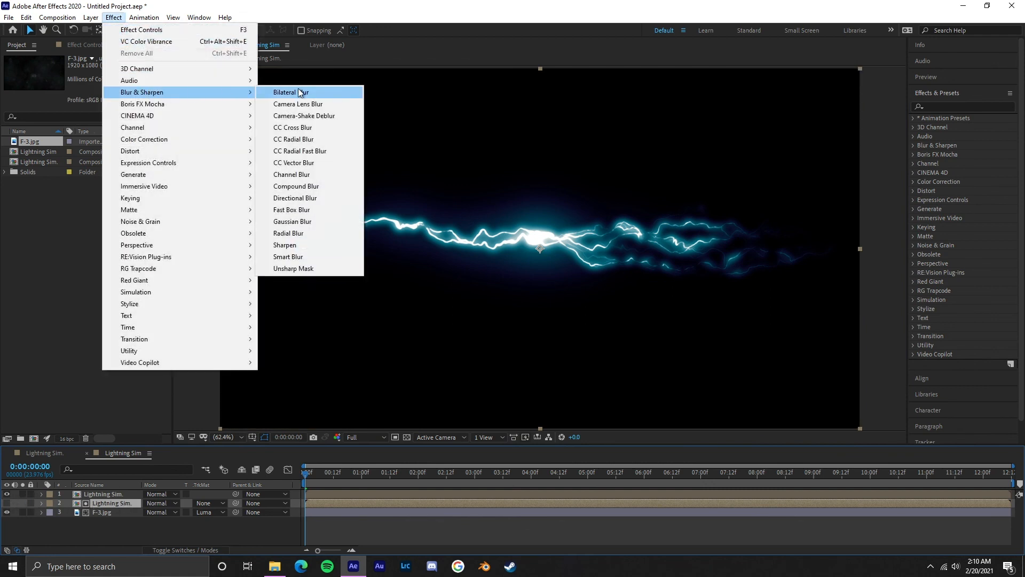
left_click(293, 210)
left_click(6, 494)
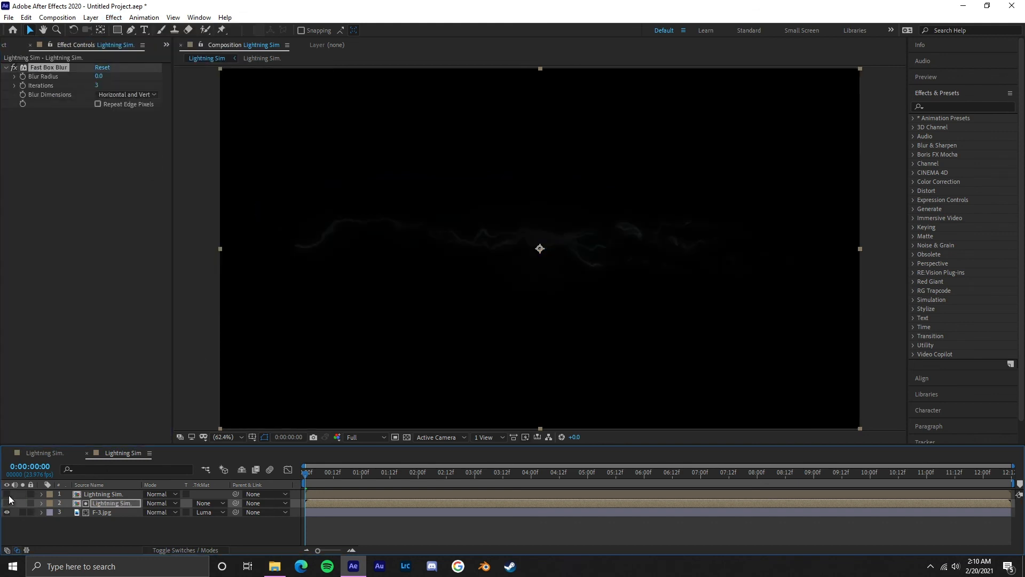
Step: Enable Repeat Edge Pixels for the matte layer's Fast Box Blur and set its Blur Radius to 84
left_click(97, 104)
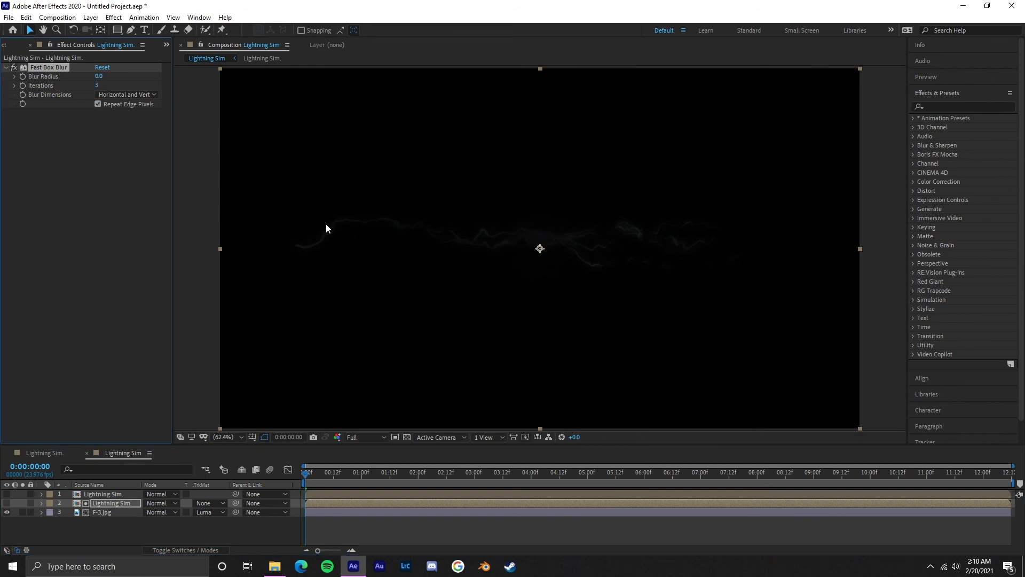
left_click_drag(98, 76, 107, 75)
left_click_drag(137, 71, 108, 75)
Step: Brighten the Lightning Sim. matte layer with a raised Exposure effect and set its Fast Box Blur radius to 128
left_click(116, 19)
mouse_move(213, 140)
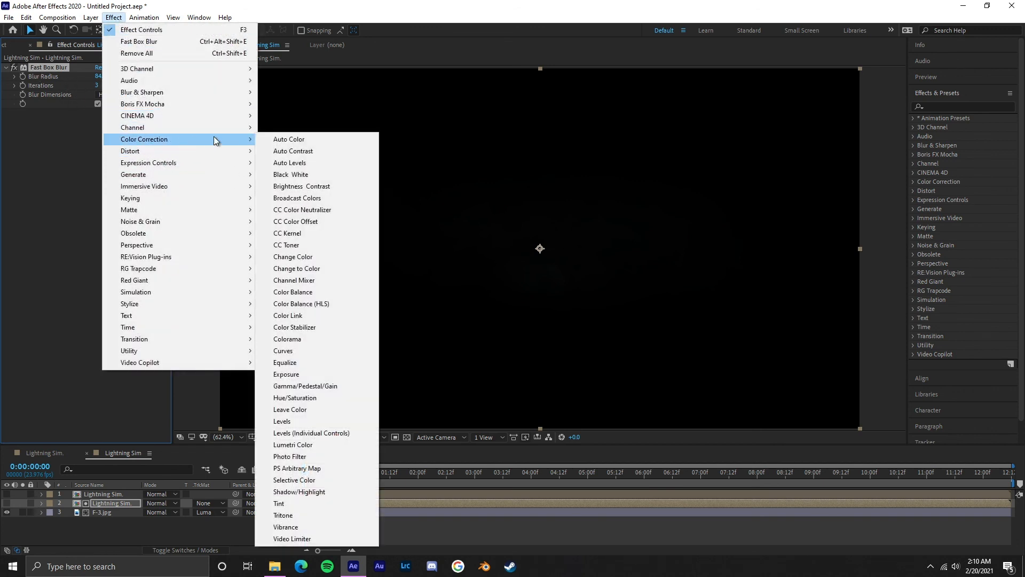
left_click(320, 374)
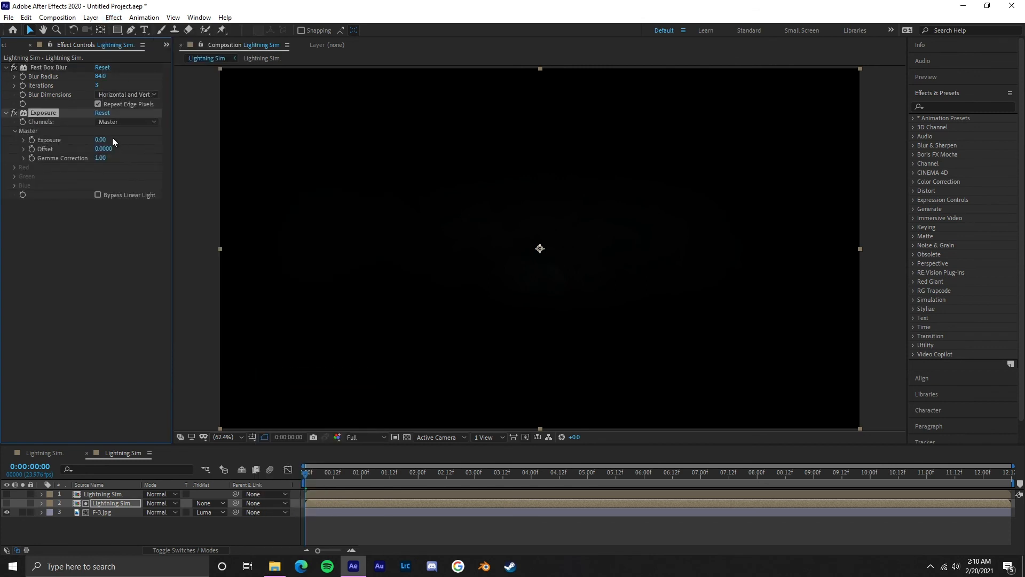
left_click_drag(131, 140, 381, 148)
left_click(6, 112)
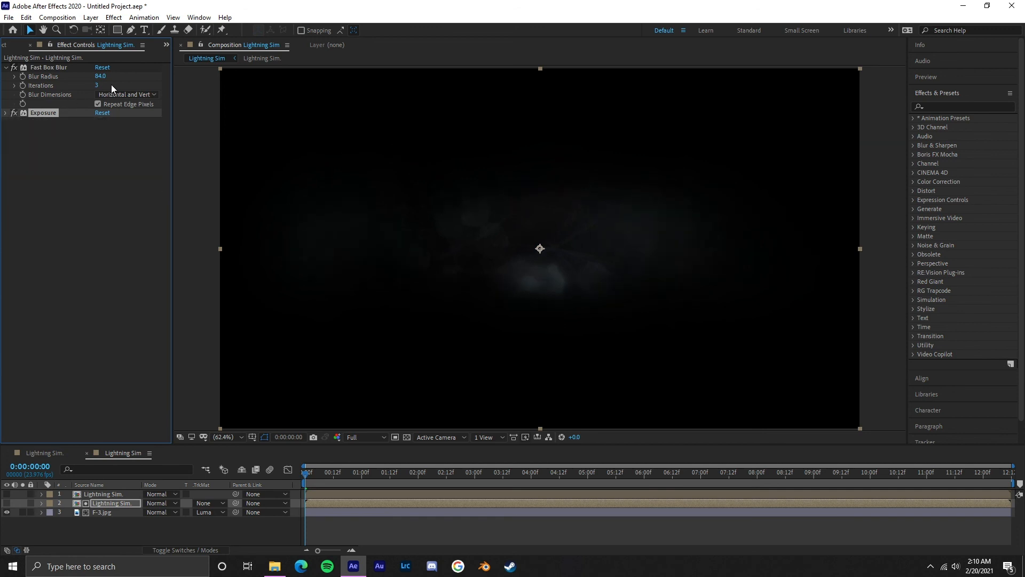
left_click_drag(100, 76, 123, 74)
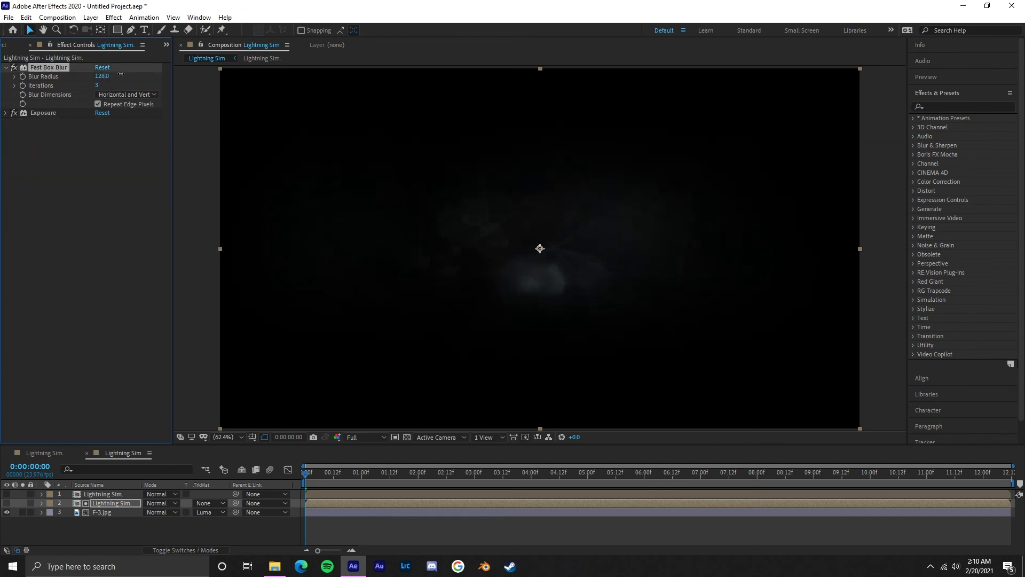
left_click(6, 68)
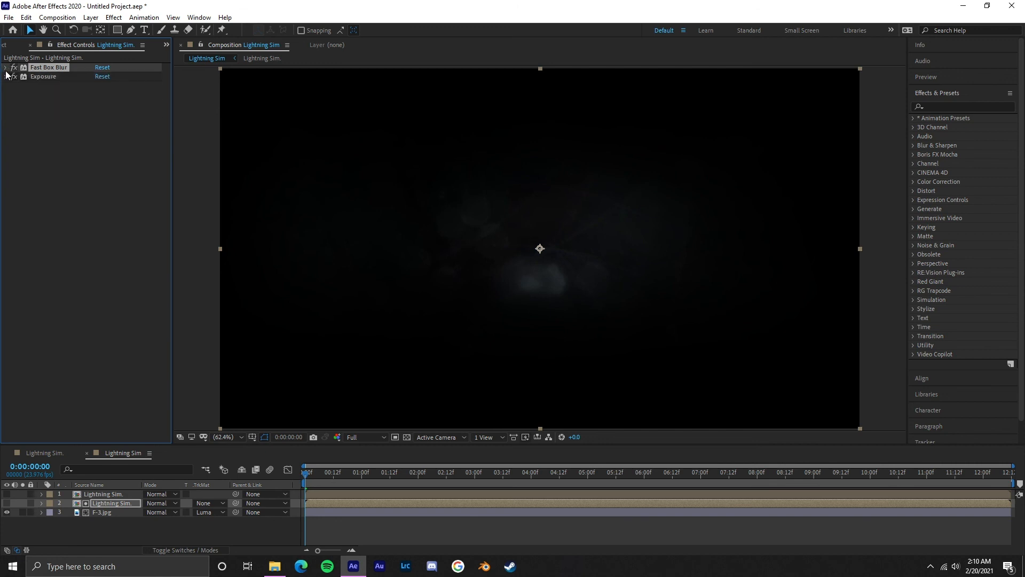
Step: Show the top Lightning Sim. layer again and set its blending mode to Screen so the dust overlay shows through
left_click(7, 494)
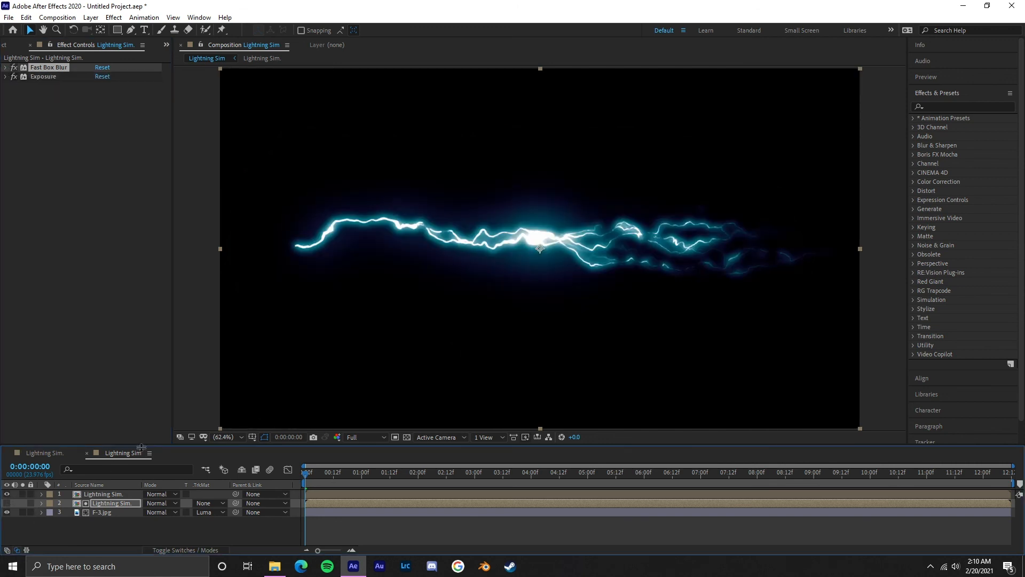
left_click(113, 494)
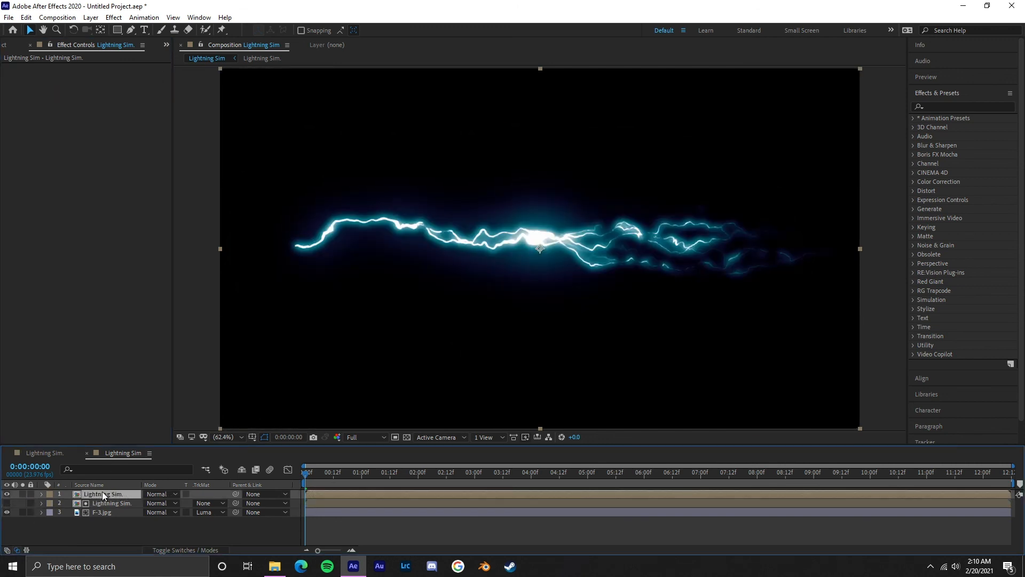
left_click(160, 494)
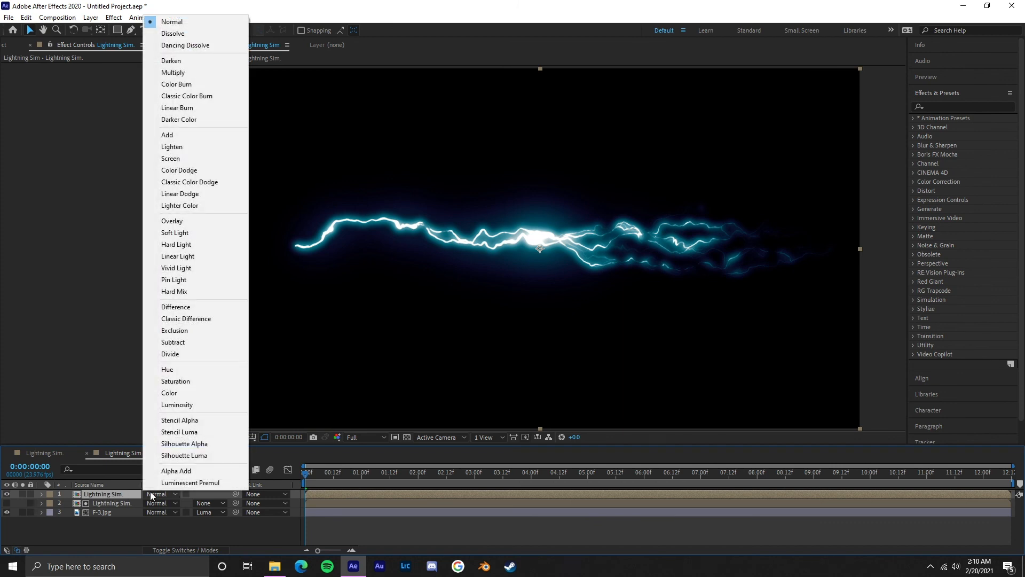
left_click(211, 158)
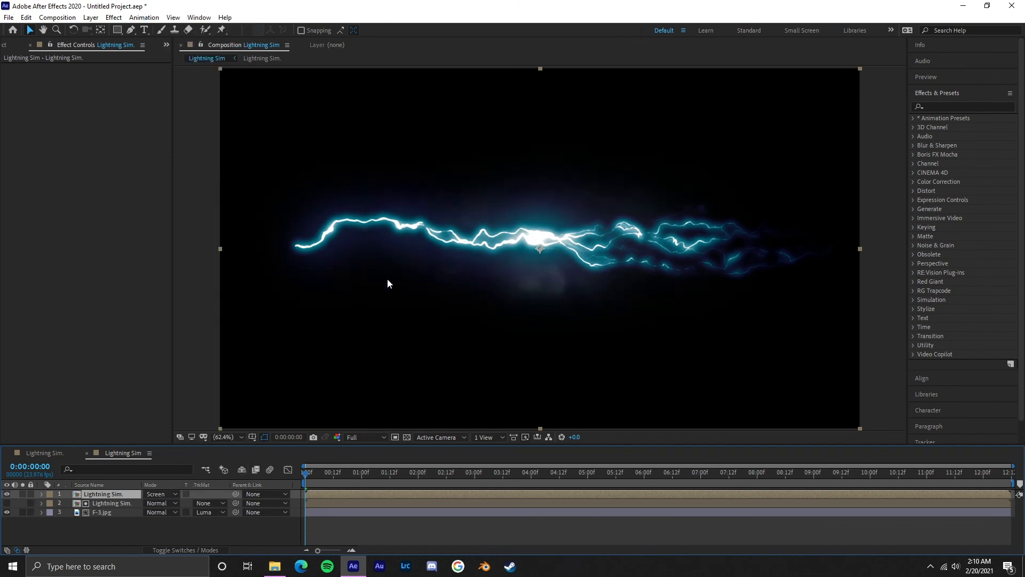
scroll(597, 279, "up", 2)
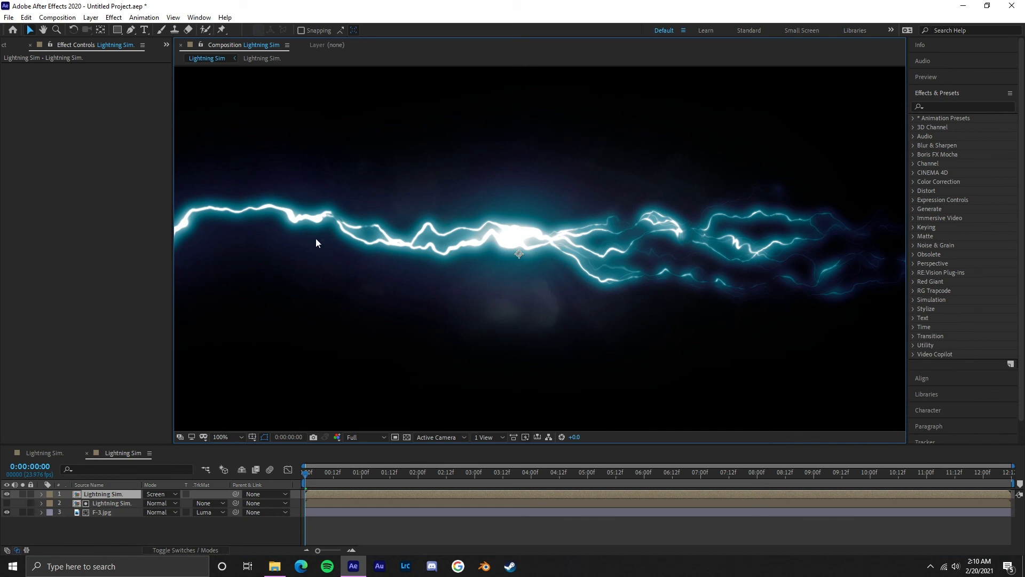
scroll(458, 307, "down", 2)
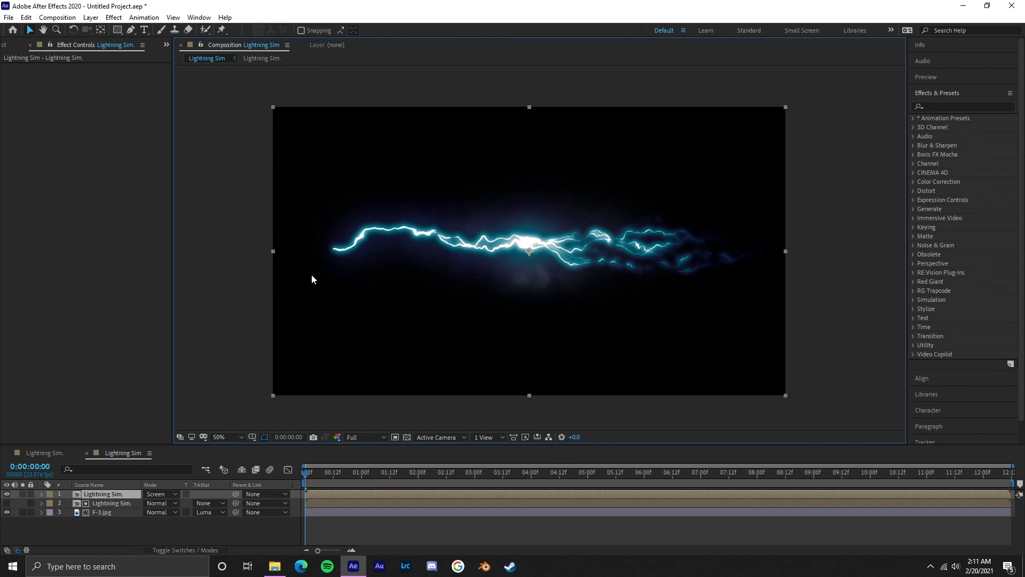
Step: Apply an Exposure effect to the F-3.jpg layer with Exposure 2.28 and Gamma Correction 0.58
left_click(109, 514)
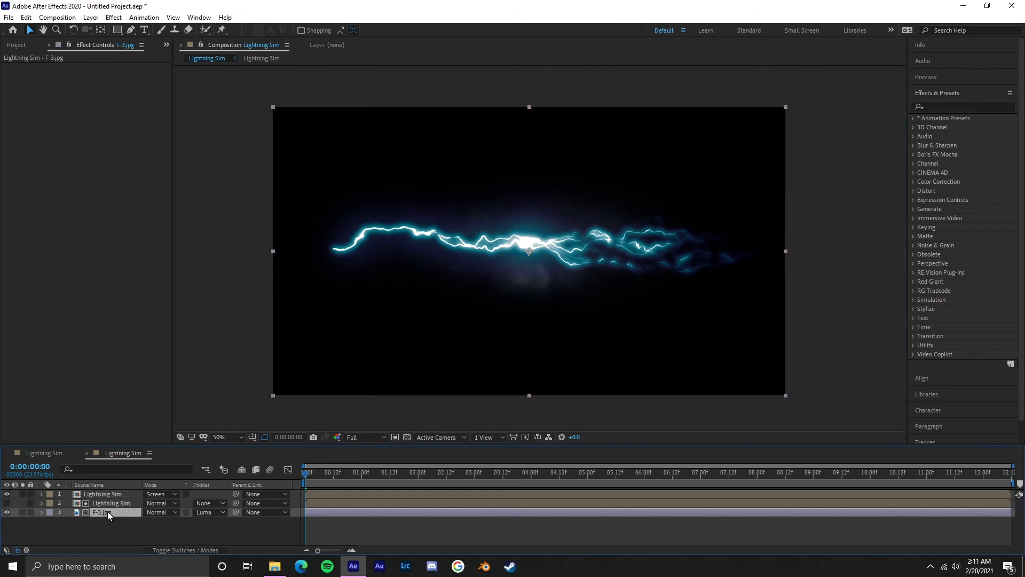
left_click(114, 17)
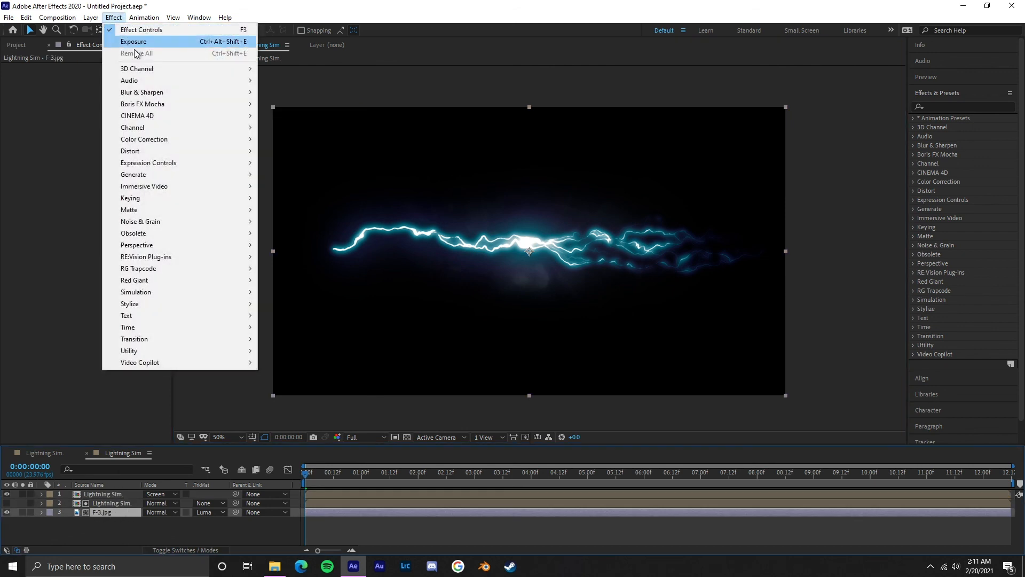
left_click(161, 41)
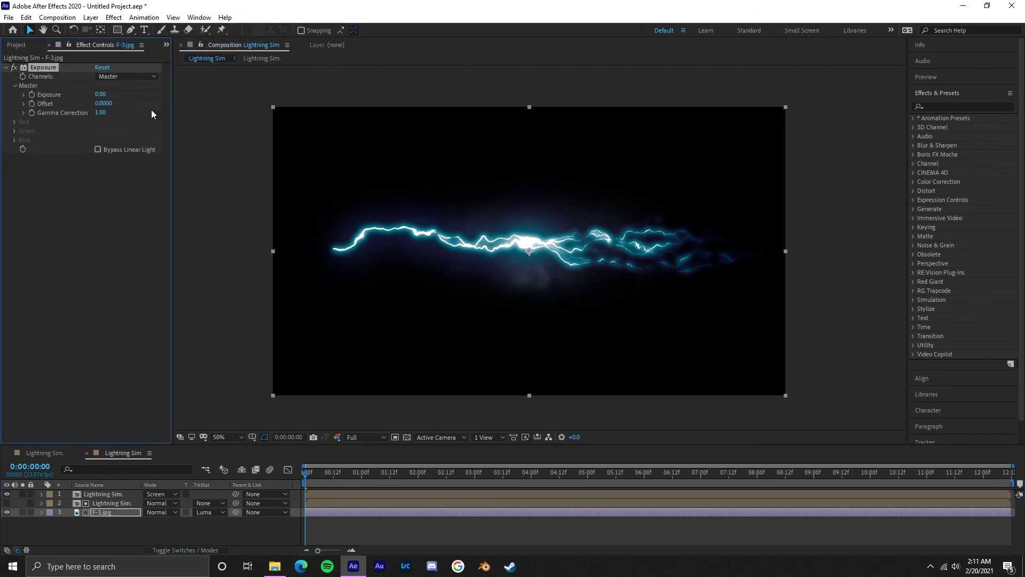
left_click_drag(101, 94, 195, 88)
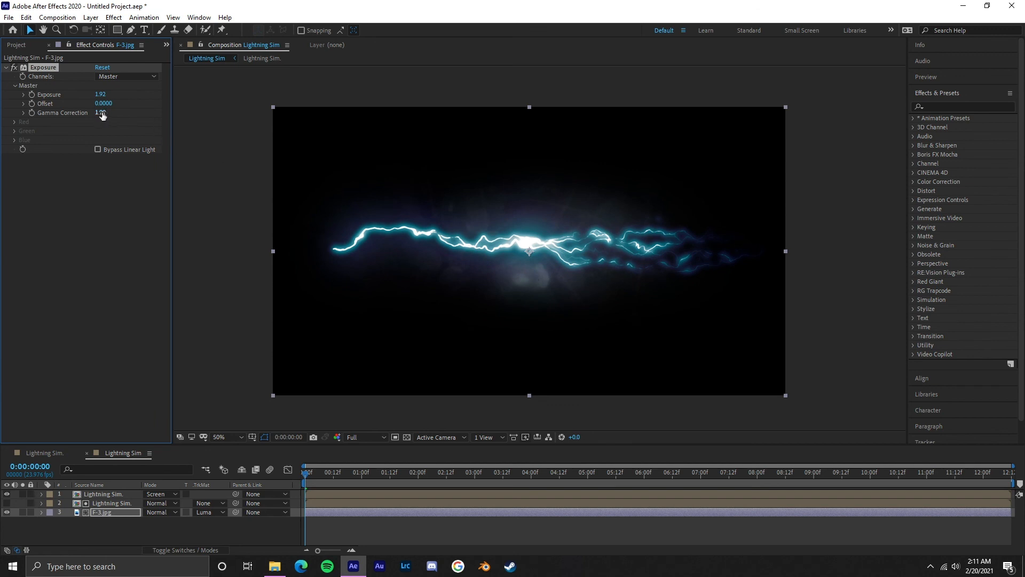
mouse_move(102, 116)
left_mouse_down()
mouse_move(90, 113)
mouse_move(102, 93)
mouse_move(130, 89)
mouse_move(104, 113)
left_mouse_up()
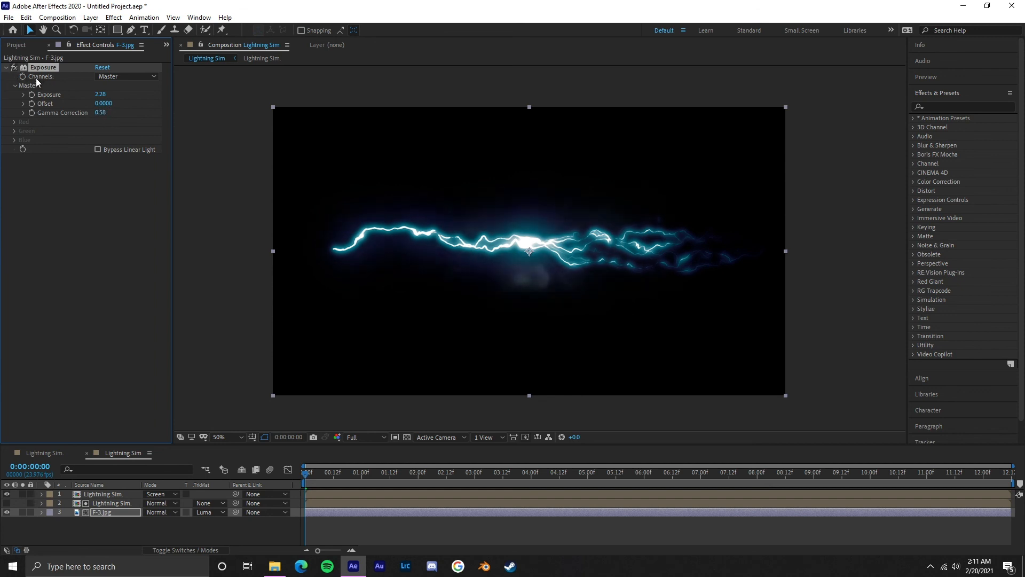
left_click(6, 67)
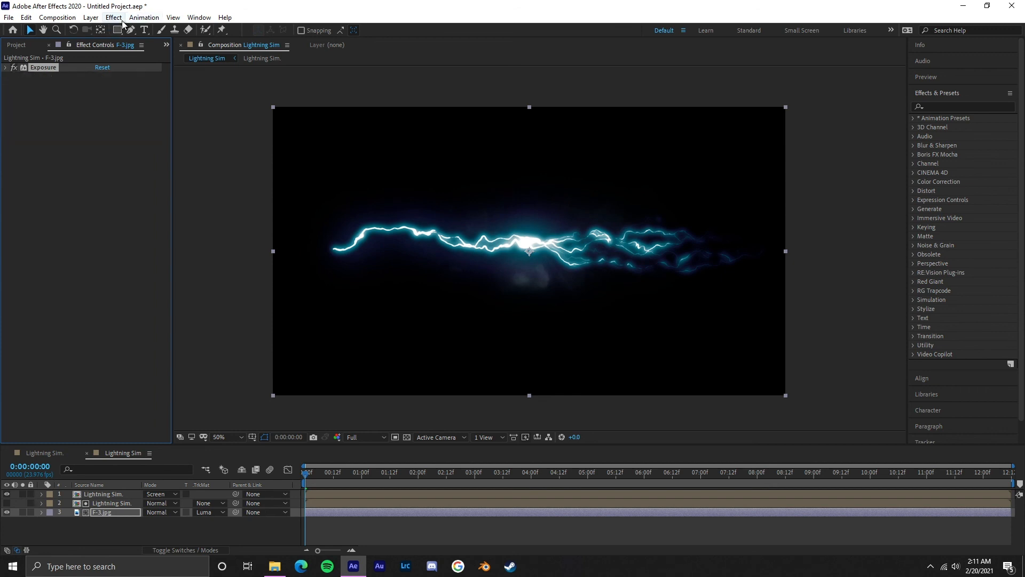
Step: Copy the VC Color Vibrance effect from the Glow layer in the nested lightning composition onto the F-3.jpg layer
left_click(53, 454)
left_click(101, 494)
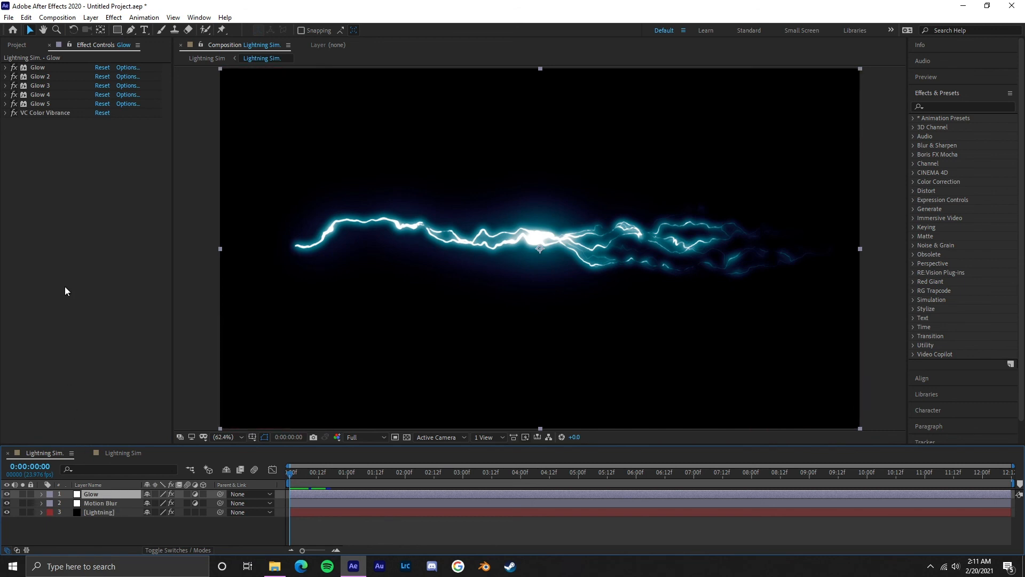
left_click(47, 113)
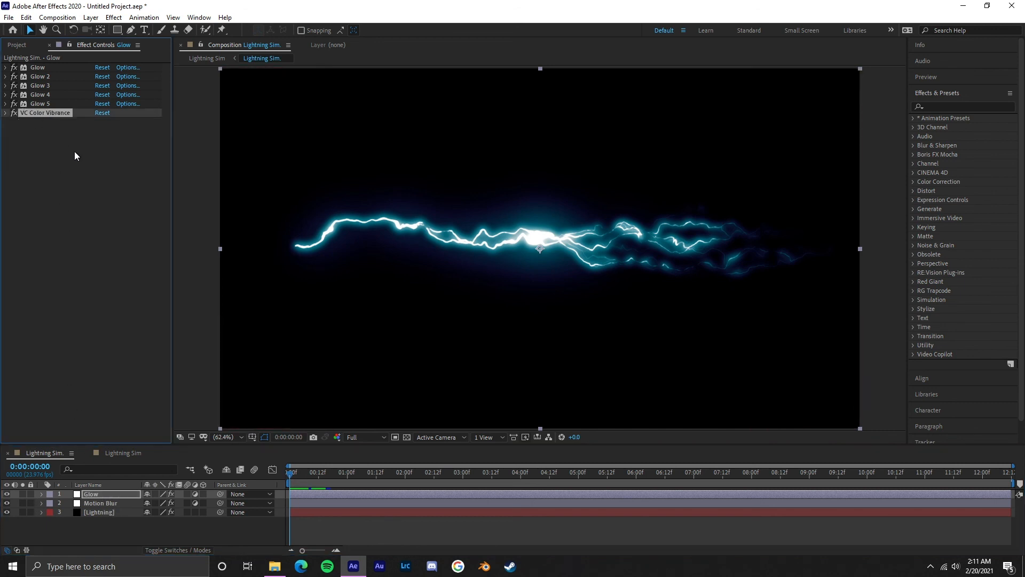
left_click(123, 453)
left_click(111, 510)
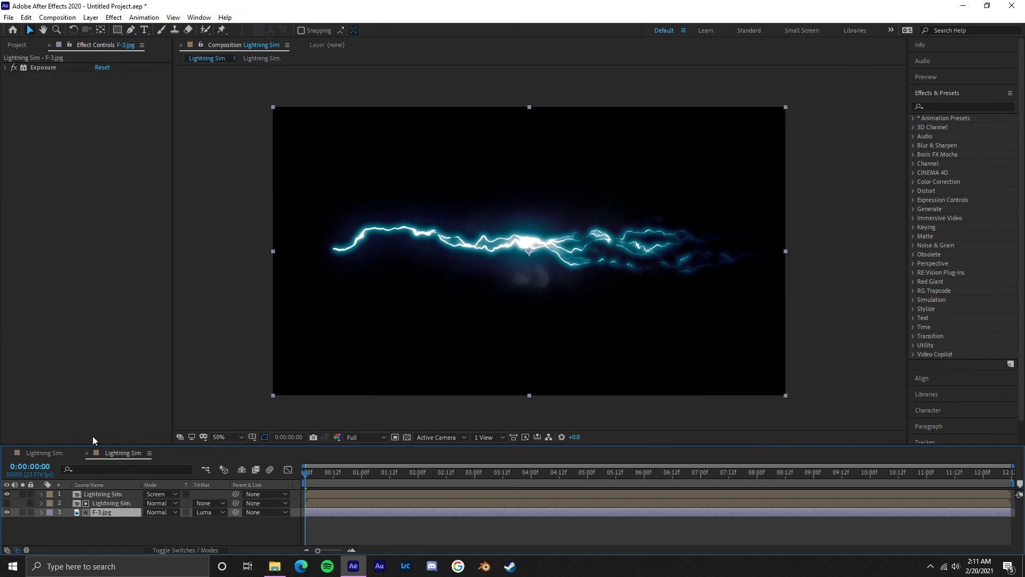
left_click(86, 374)
key("ctrl+v")
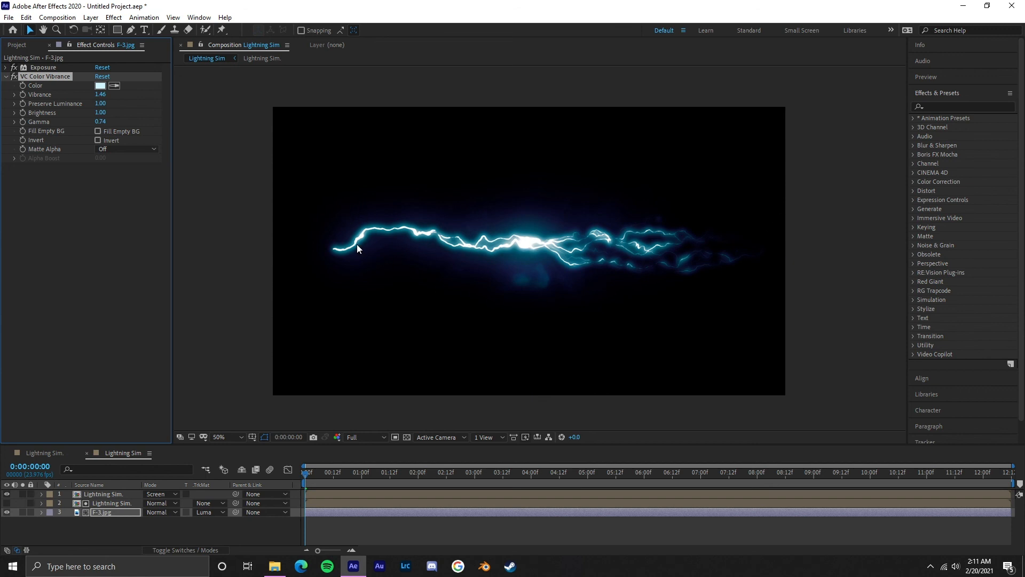
Step: Preview the lightning with the tinted dust overlay from the first frame, also checking the frame at 0:00:00:10
key("space")
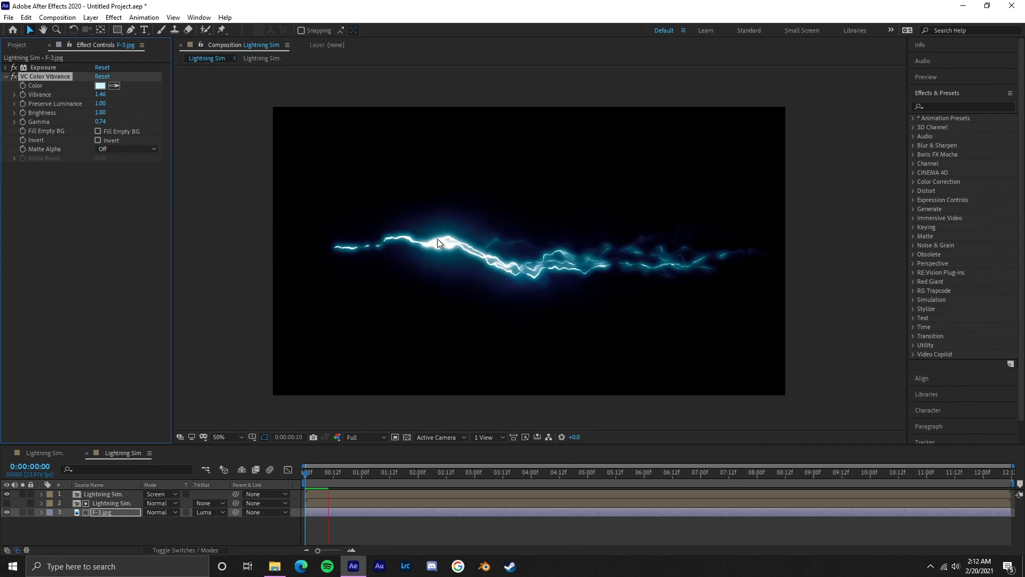
key("space")
key("Page_Up")
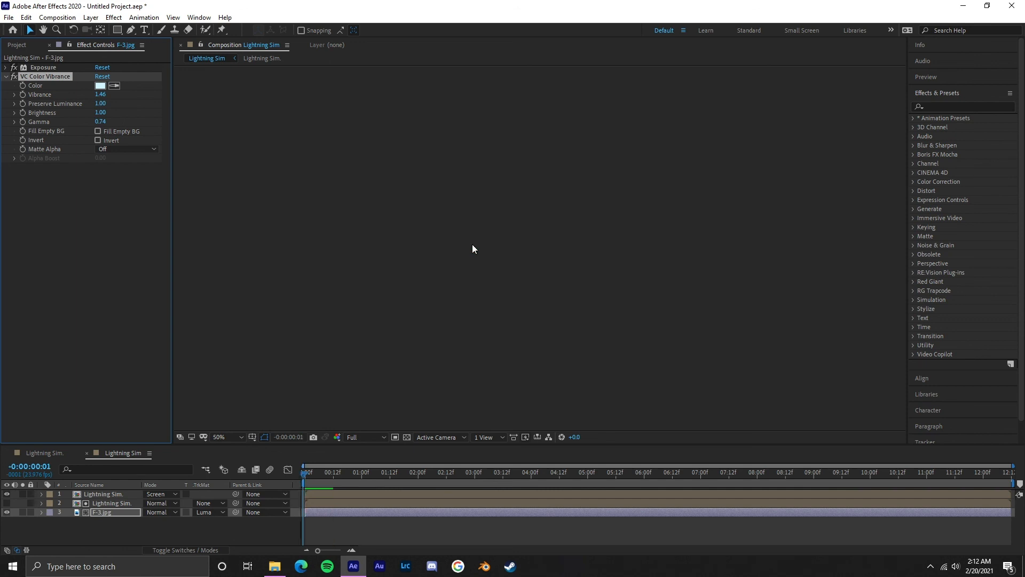
key("Page_Down")
left_click_drag(328, 477, 328, 475)
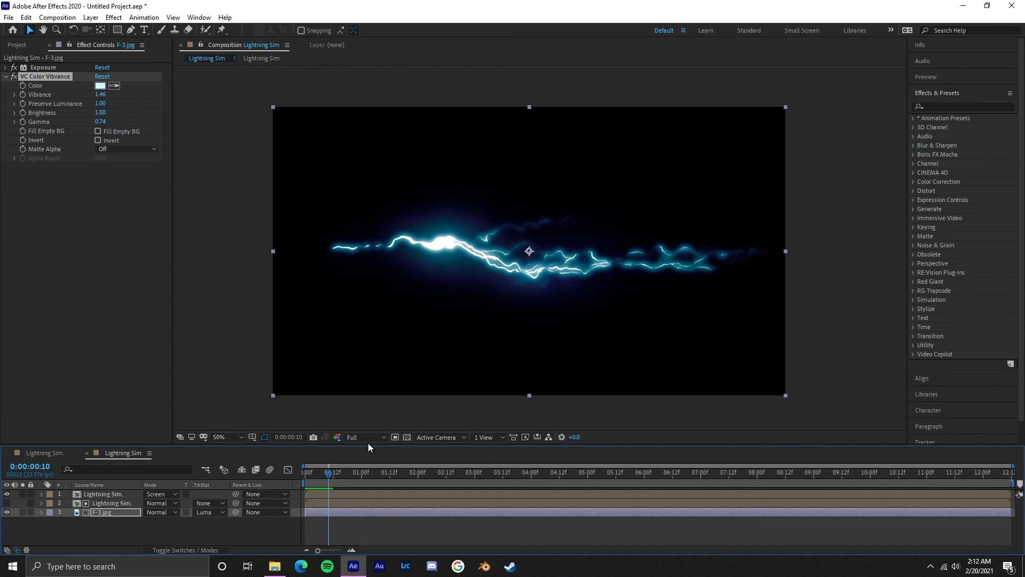
left_click_drag(329, 474, 257, 478)
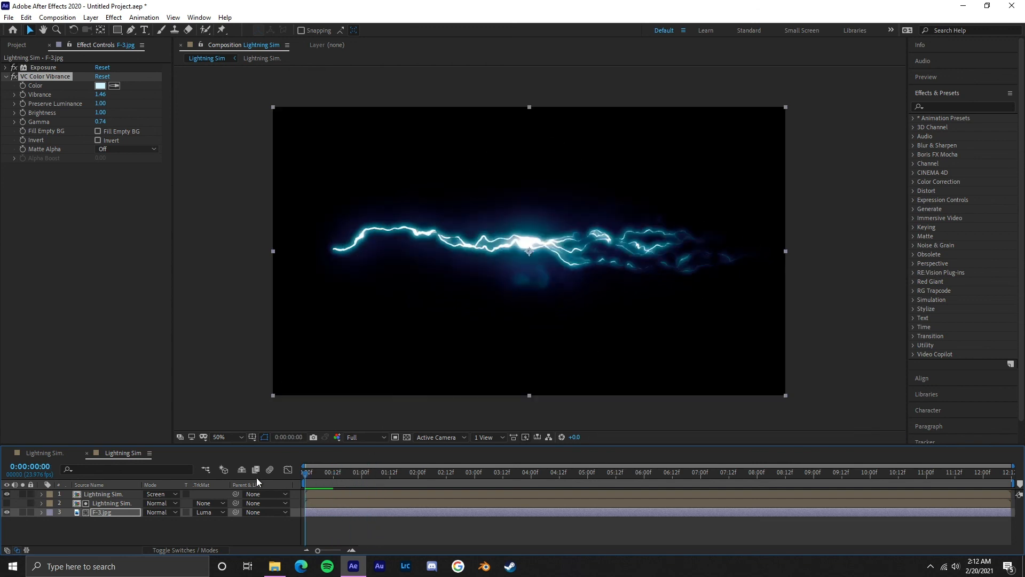
key("space")
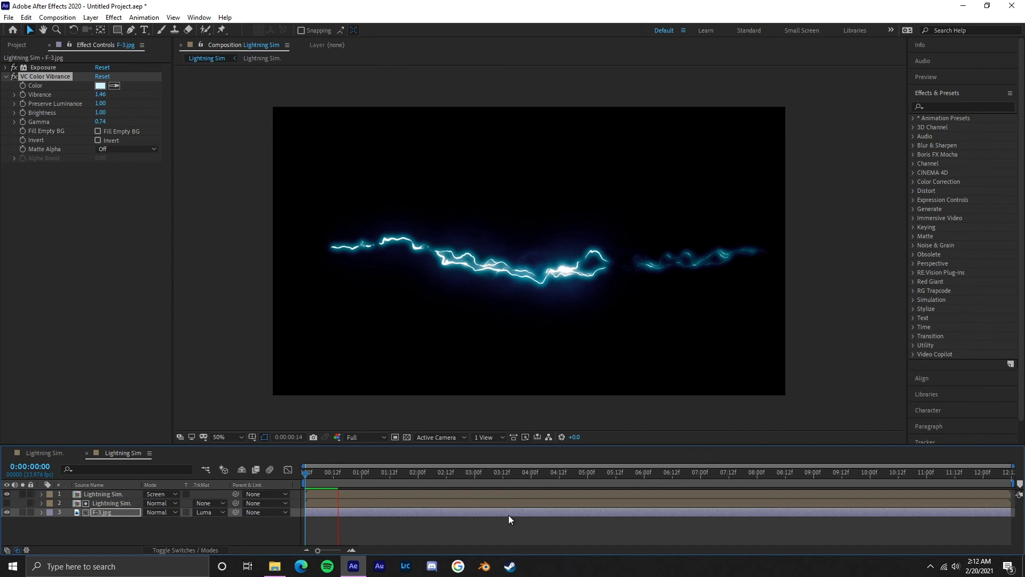